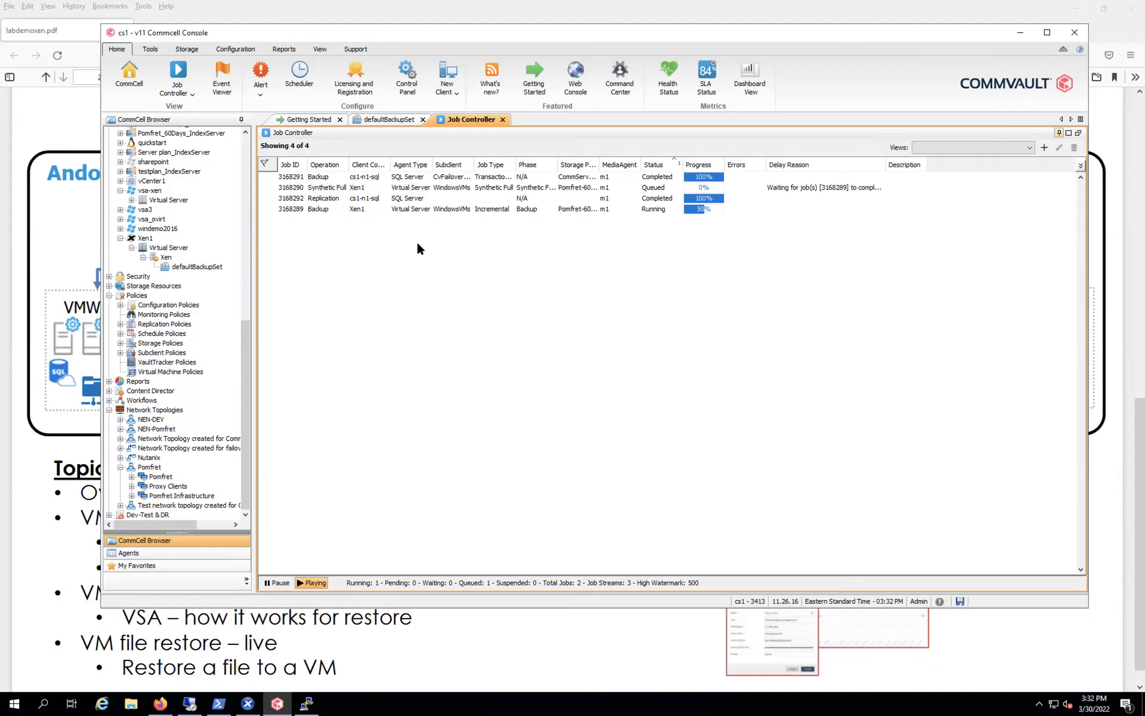
Step: Select the running Xen1 backup job, switch to XenCenter and check the snapshots of the windows2019a VM
left_click(364, 209)
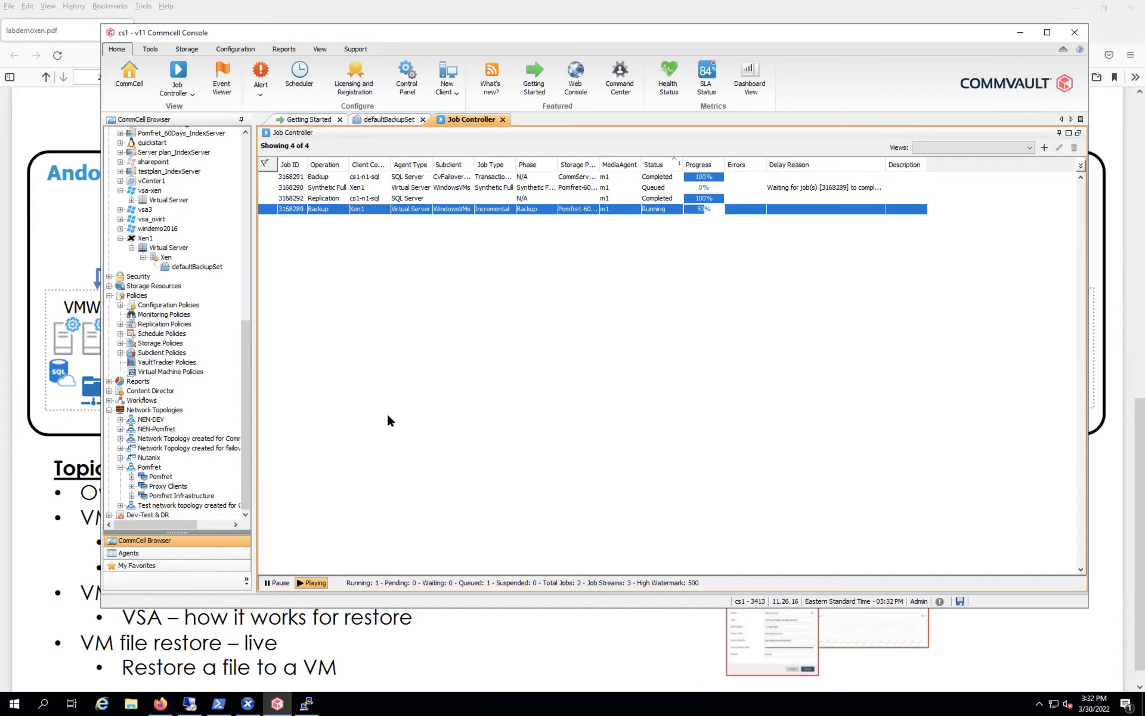
left_click(248, 703)
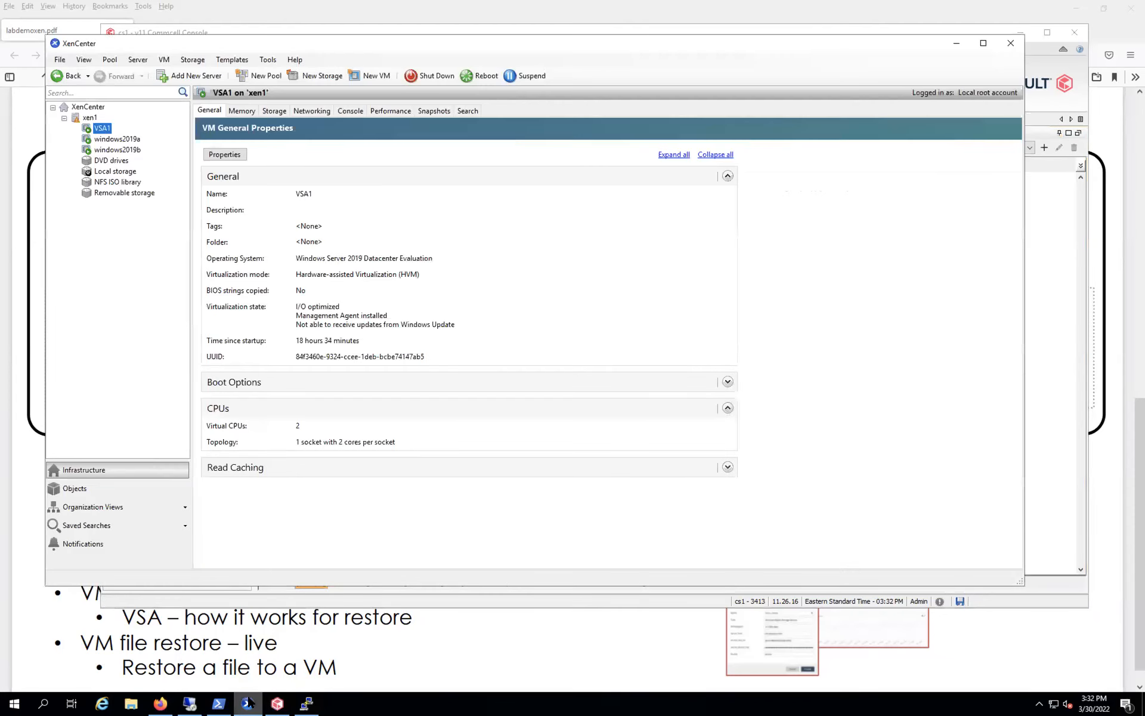
left_click(129, 140)
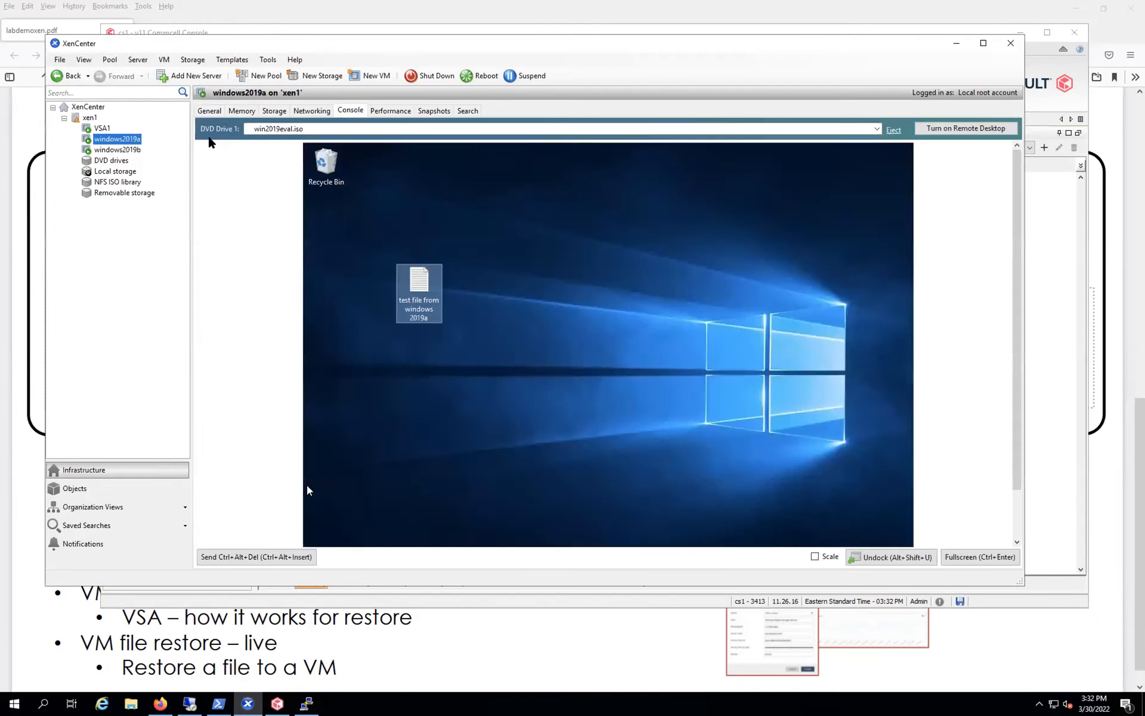
left_click(434, 111)
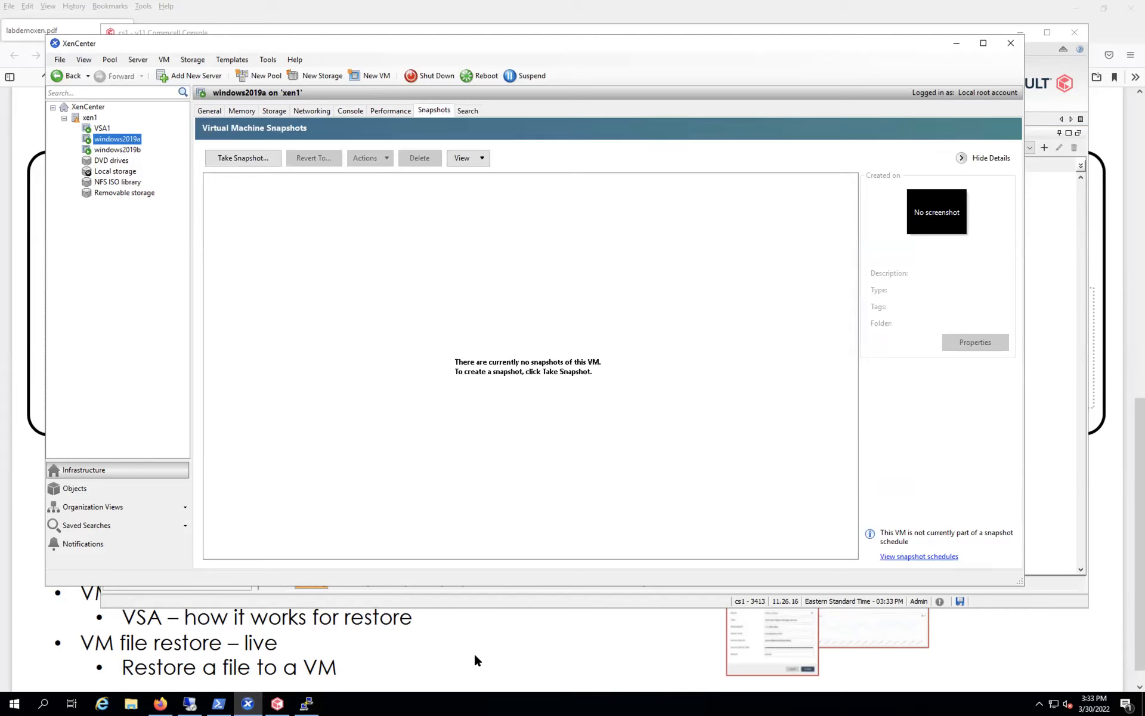
Step: Switch back to the CommCell Console and run an immediate incremental backup of the WindowsVMs subclient in Xen1's defaultBackupSet
left_click(277, 703)
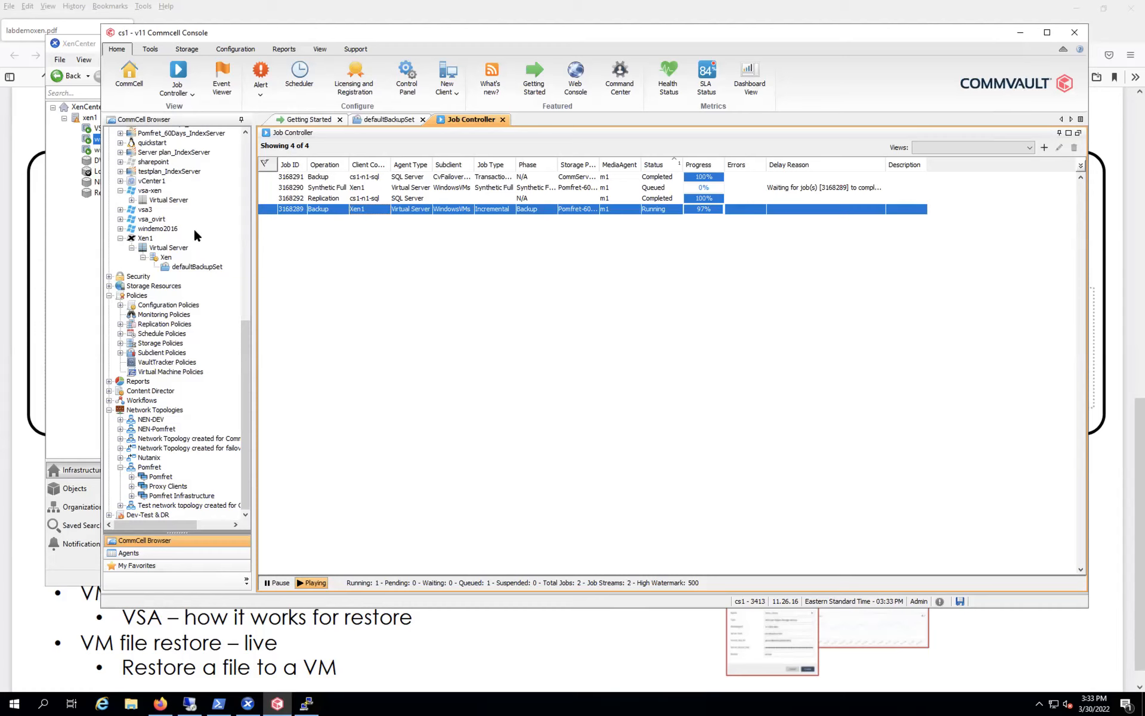
left_click(191, 265)
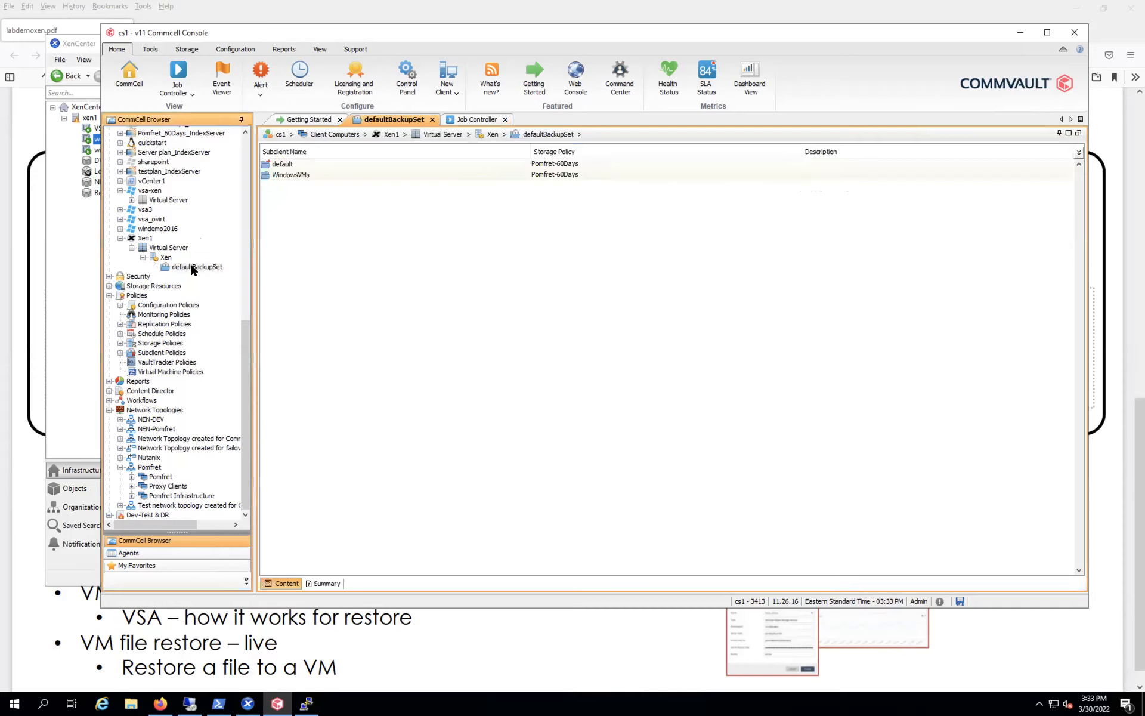
left_click(292, 176)
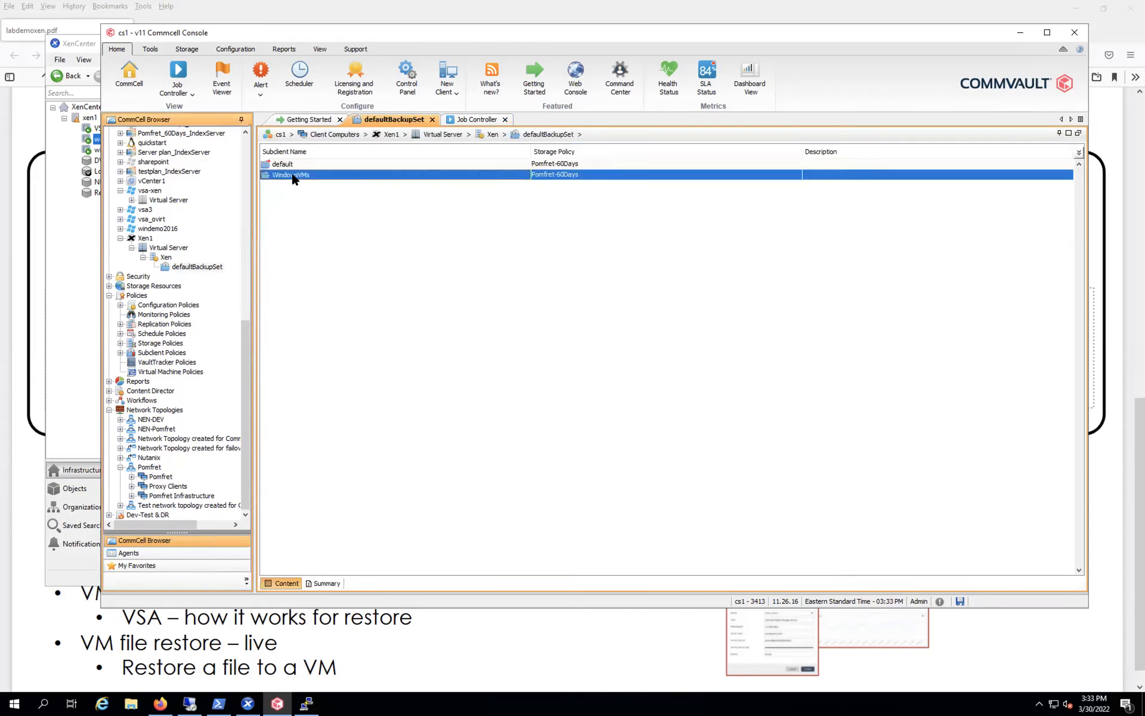
right_click(292, 175)
left_click(316, 180)
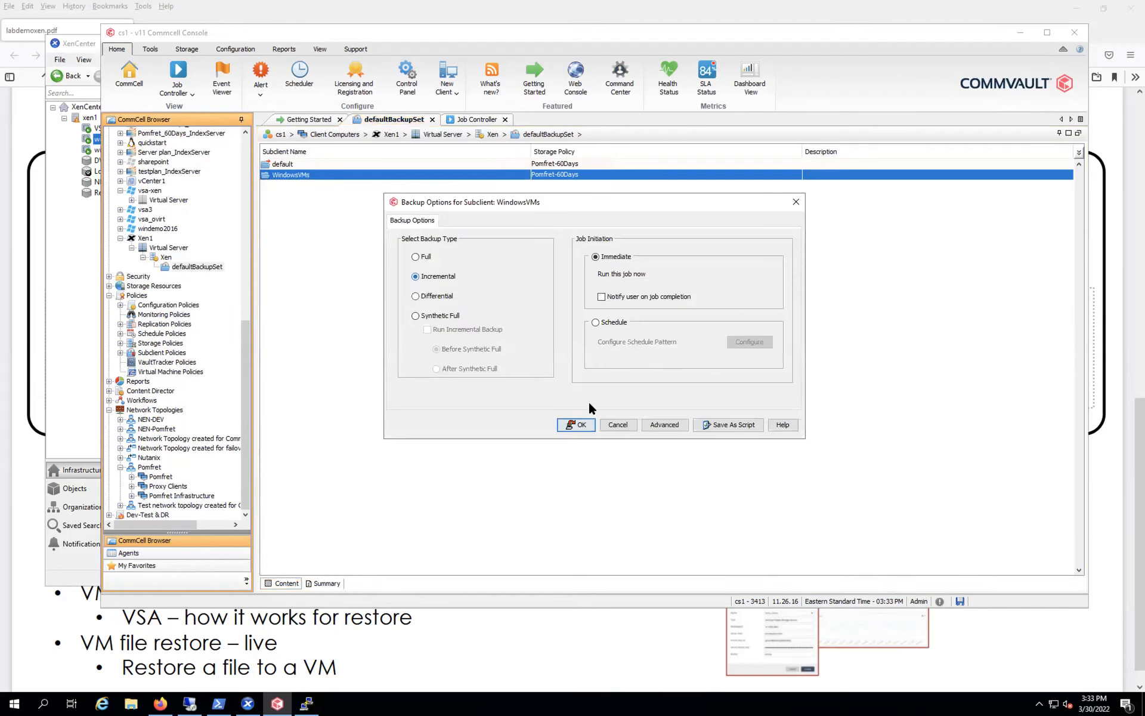
left_click(584, 420)
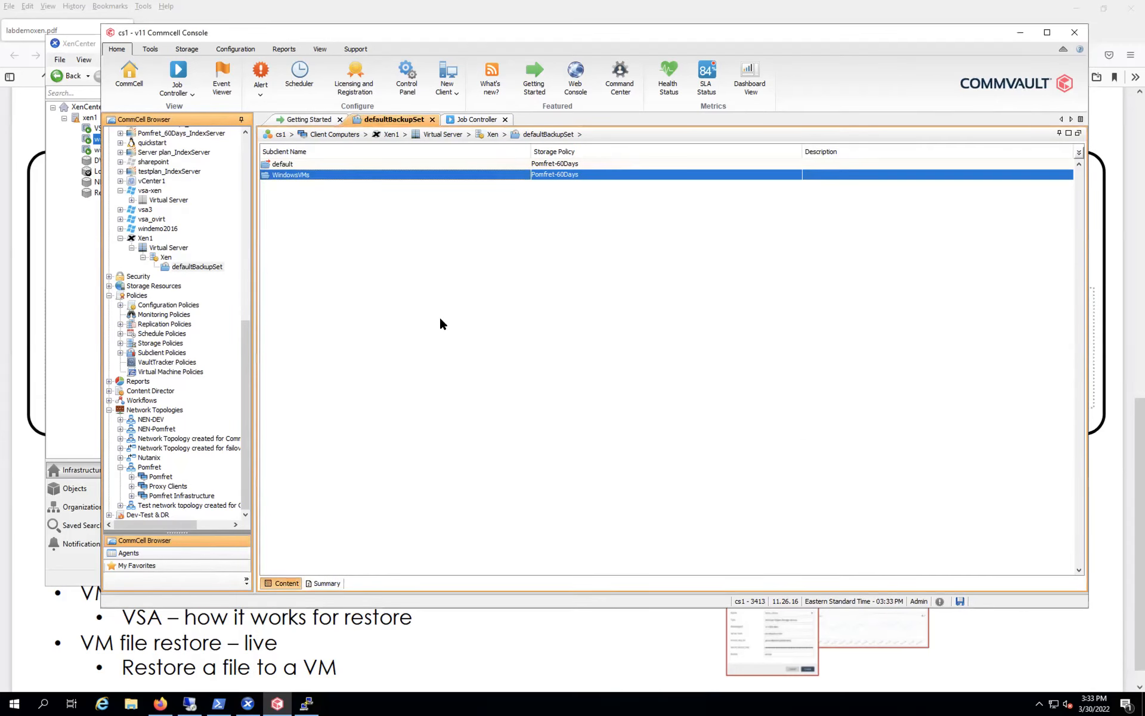
Step: Check the queued synthetic full and incremental backup jobs for Xen1 in the Job Controller
left_click(456, 119)
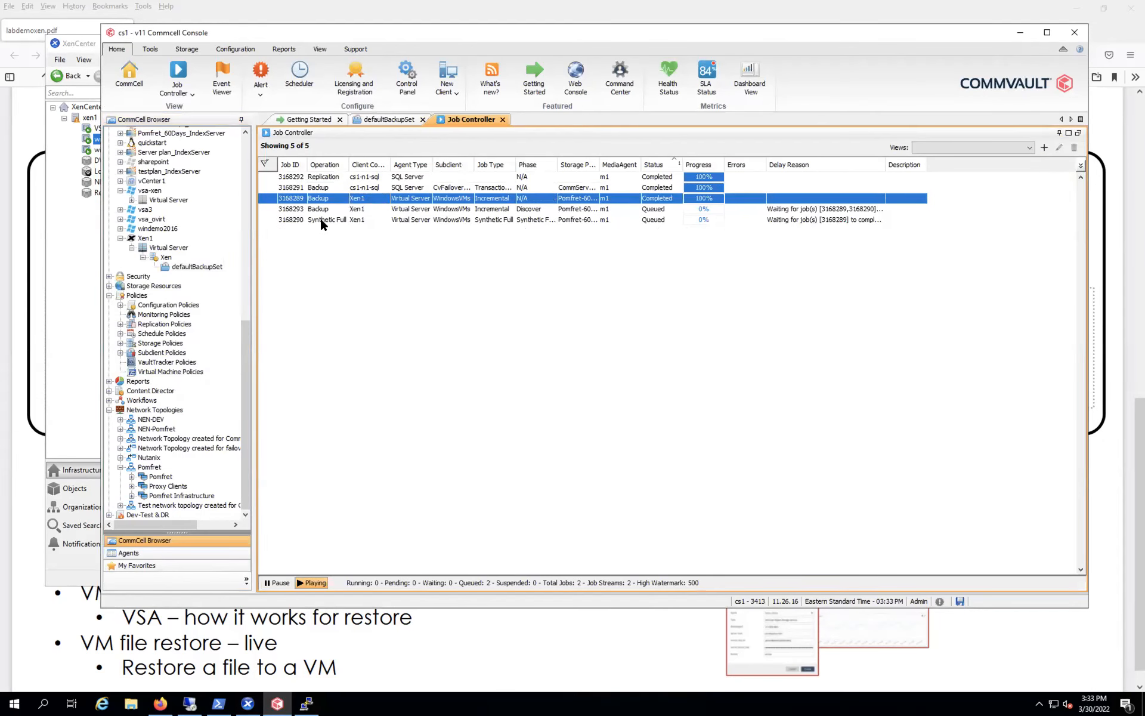
left_click(321, 219)
left_click(327, 209)
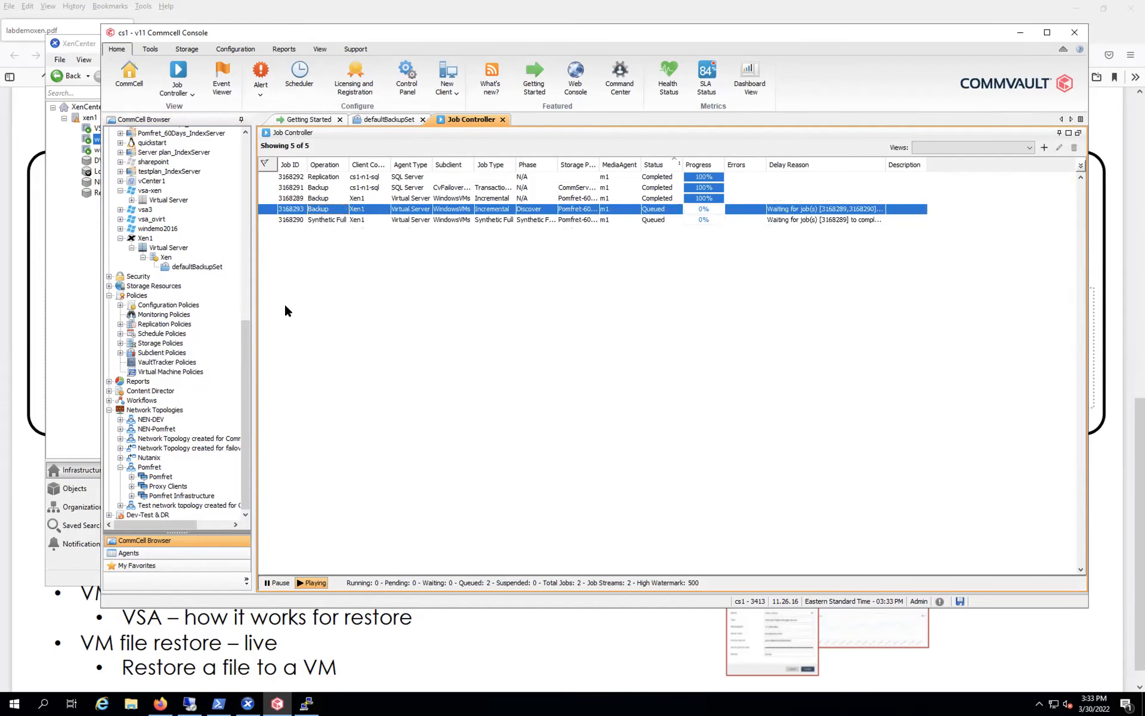
Step: Start adding a new Citrix Xen virtualization client to the Client Computers
left_click(186, 266)
left_click(165, 258)
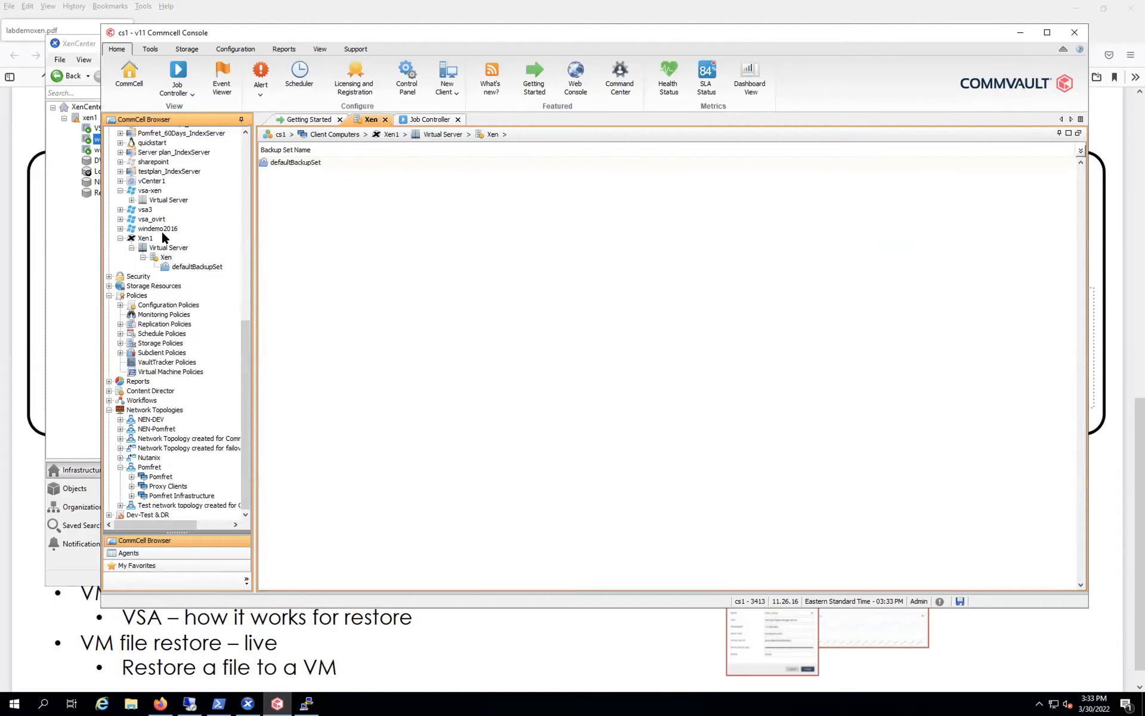
scroll(245, 146, "up", 13)
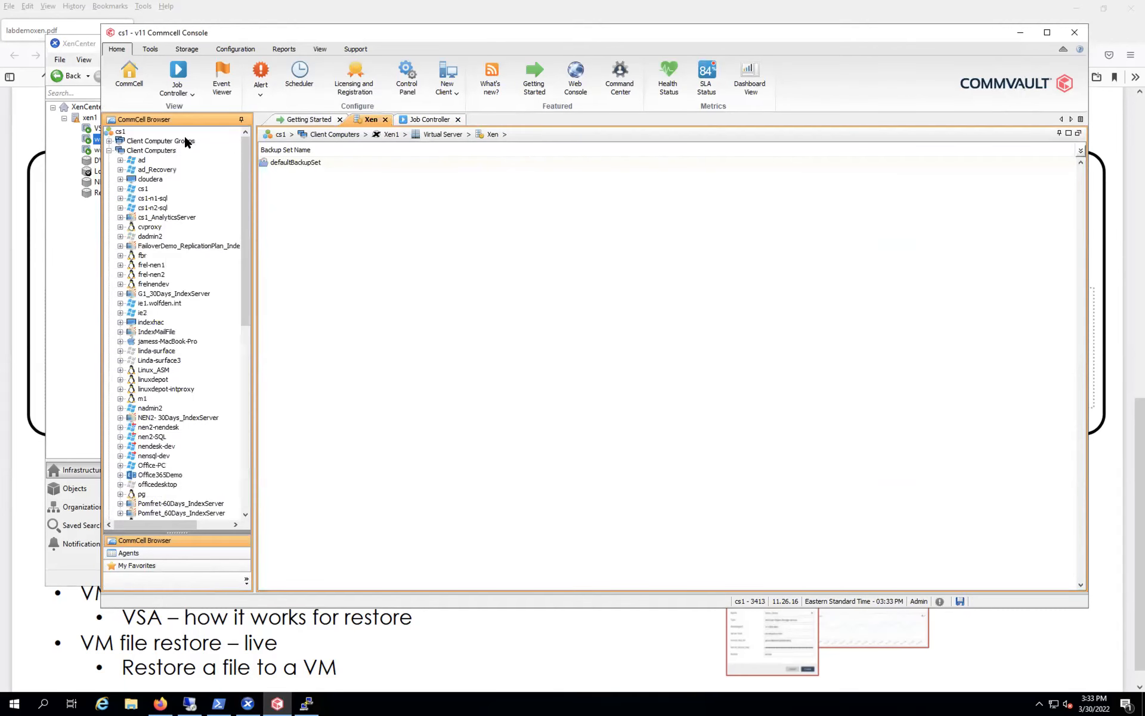
left_click(159, 152)
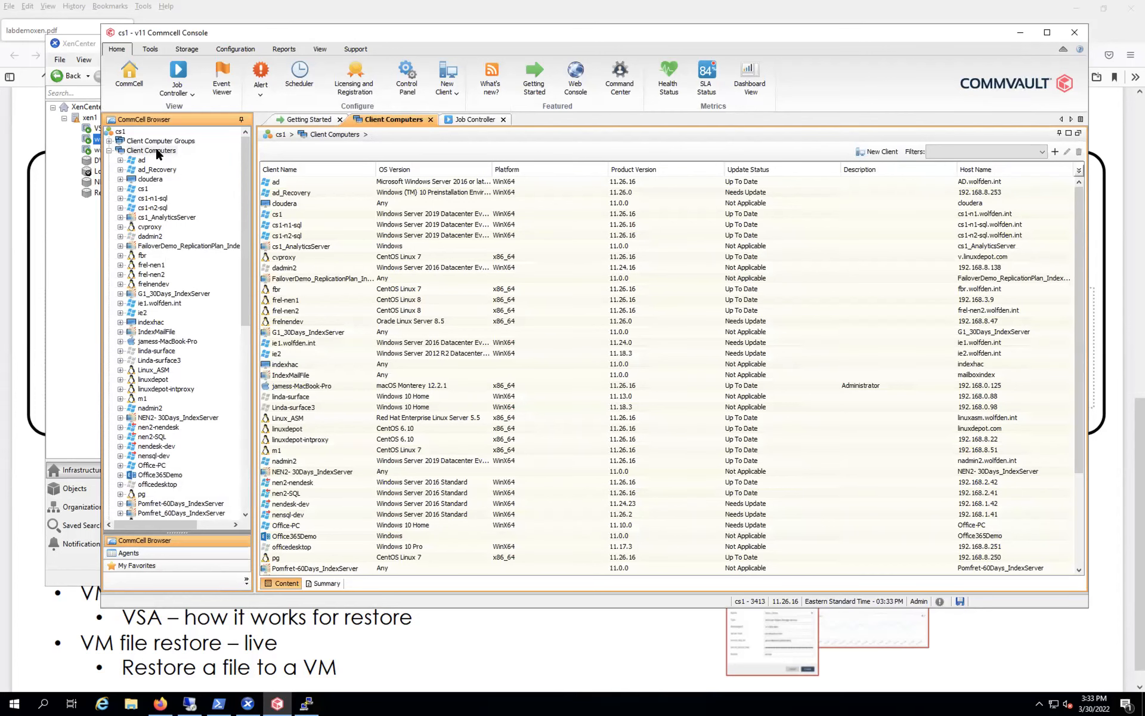
right_click(158, 152)
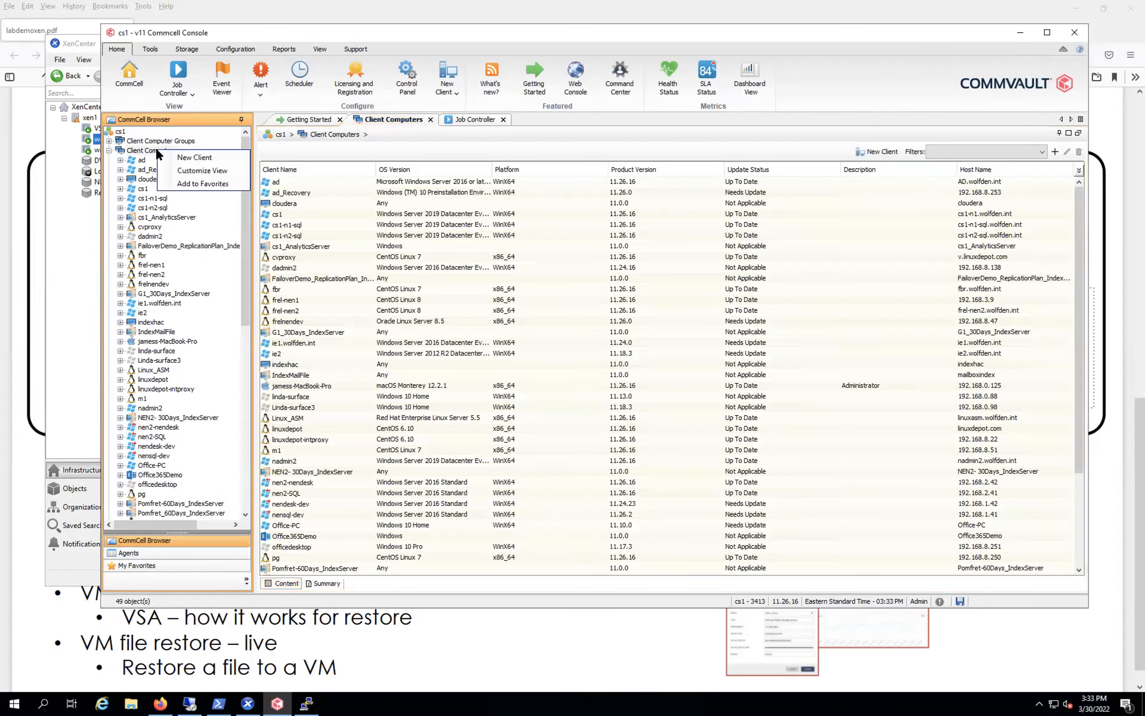
left_click(187, 158)
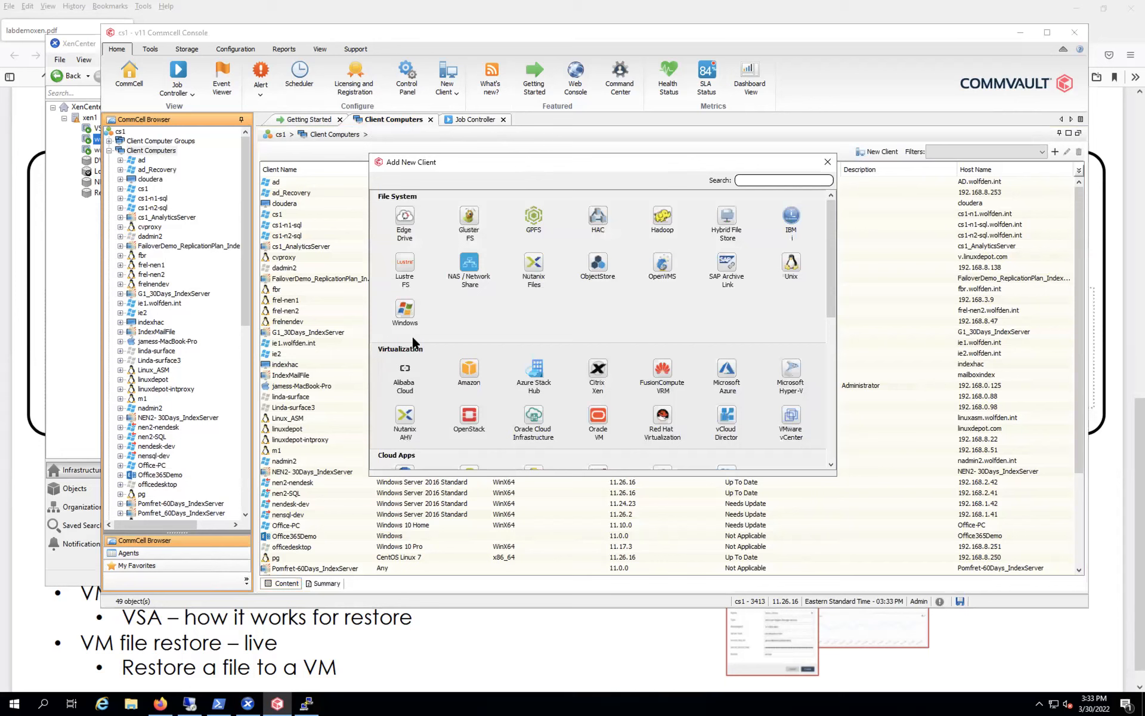
left_click(598, 373)
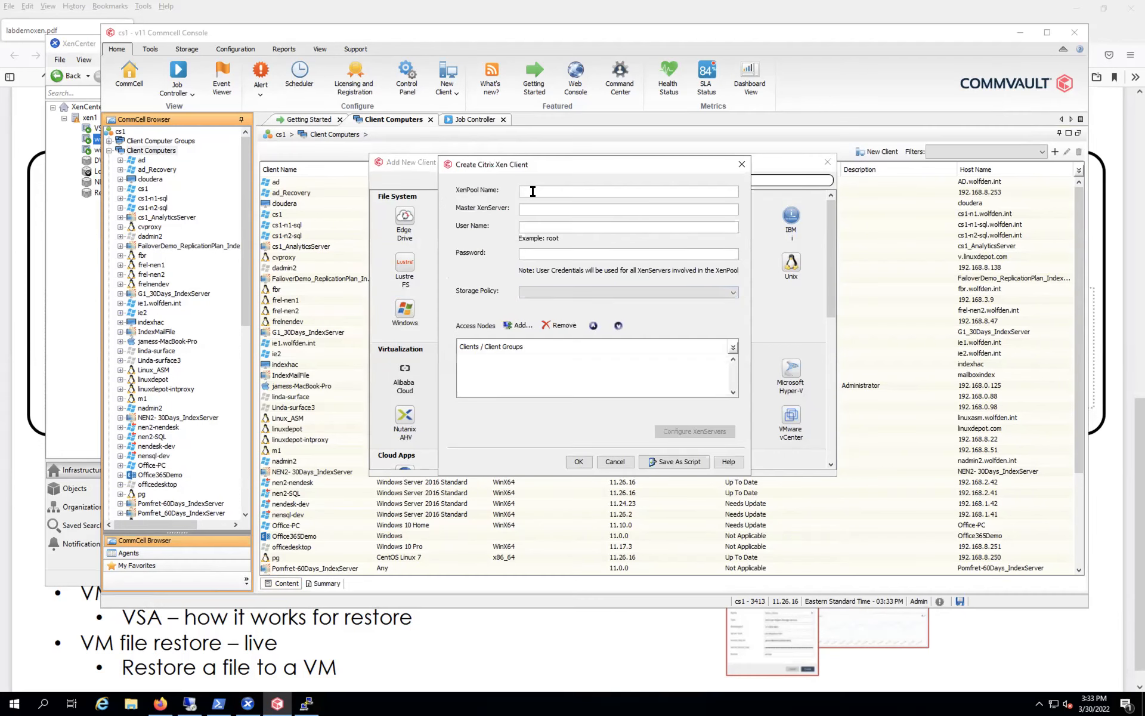
Step: Set the XenPool name to bob, master XenServer to 192.168.8.246 and user name to root, enter the password, and choose storage policy Pomfret-60Days
left_click(533, 191)
type("bob")
type("192")
type(".168.8.")
type("24")
type("6")
type("root")
left_click(548, 254)
type("•••••••••••")
left_click(550, 291)
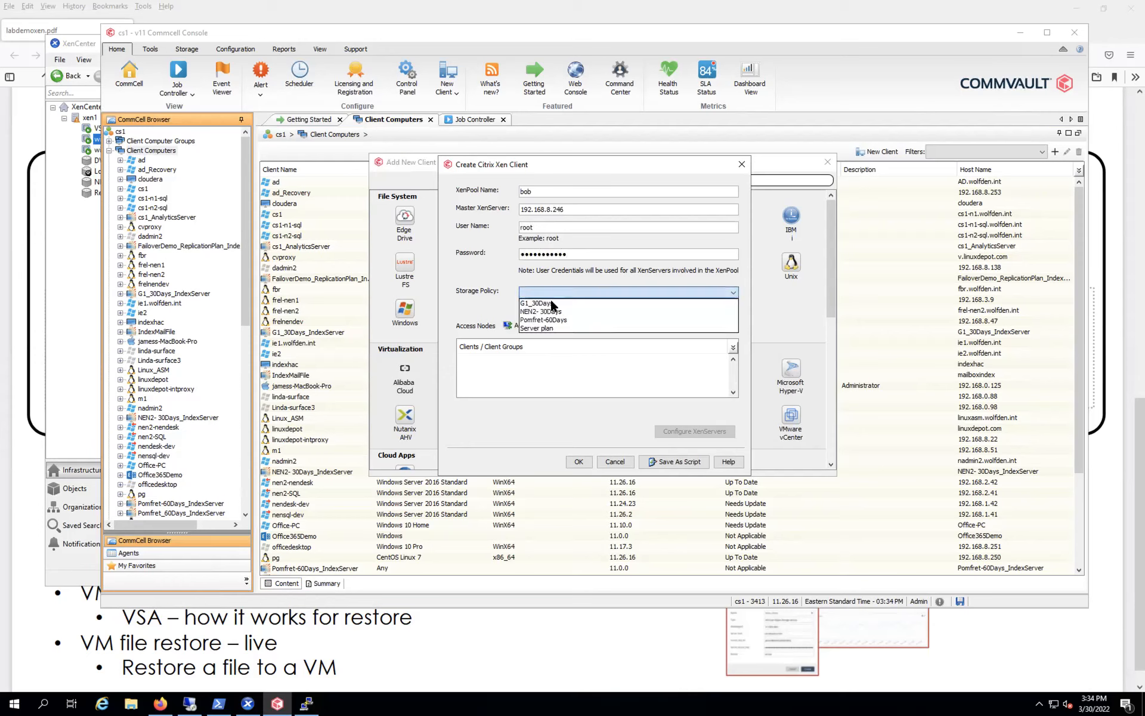
left_click(550, 320)
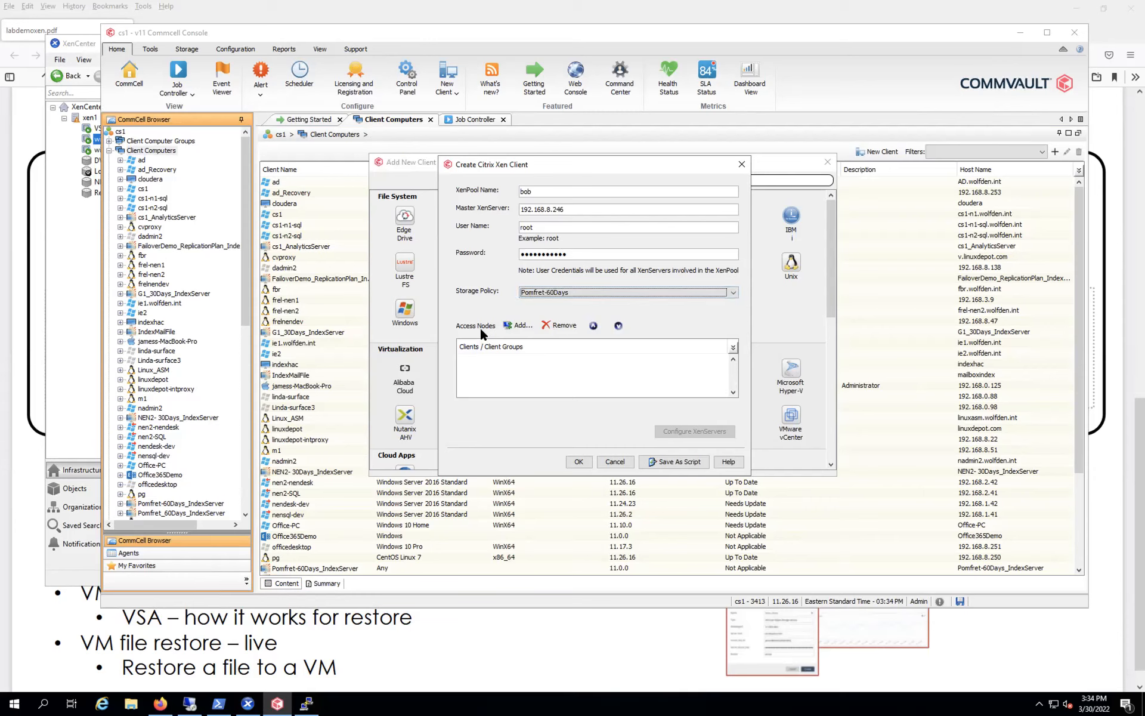
Step: Include vsa-xen as the new client's access node, and discard the Citrix Xen client without creating it
left_click(517, 325)
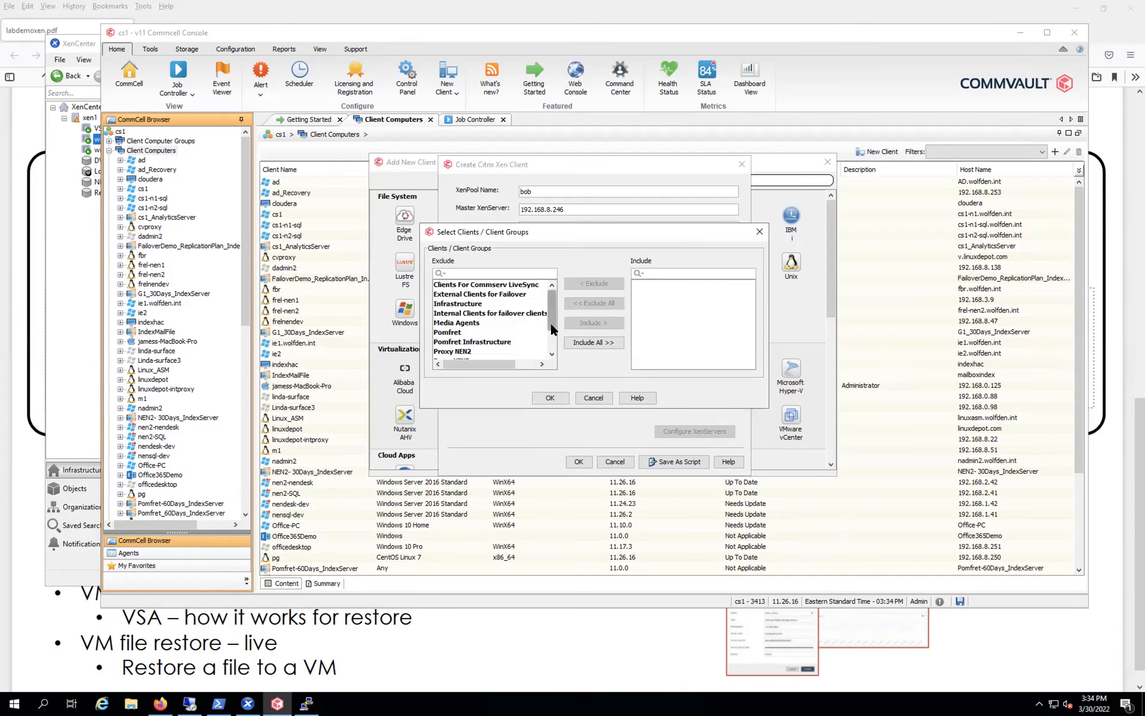
left_click_drag(551, 326, 550, 345)
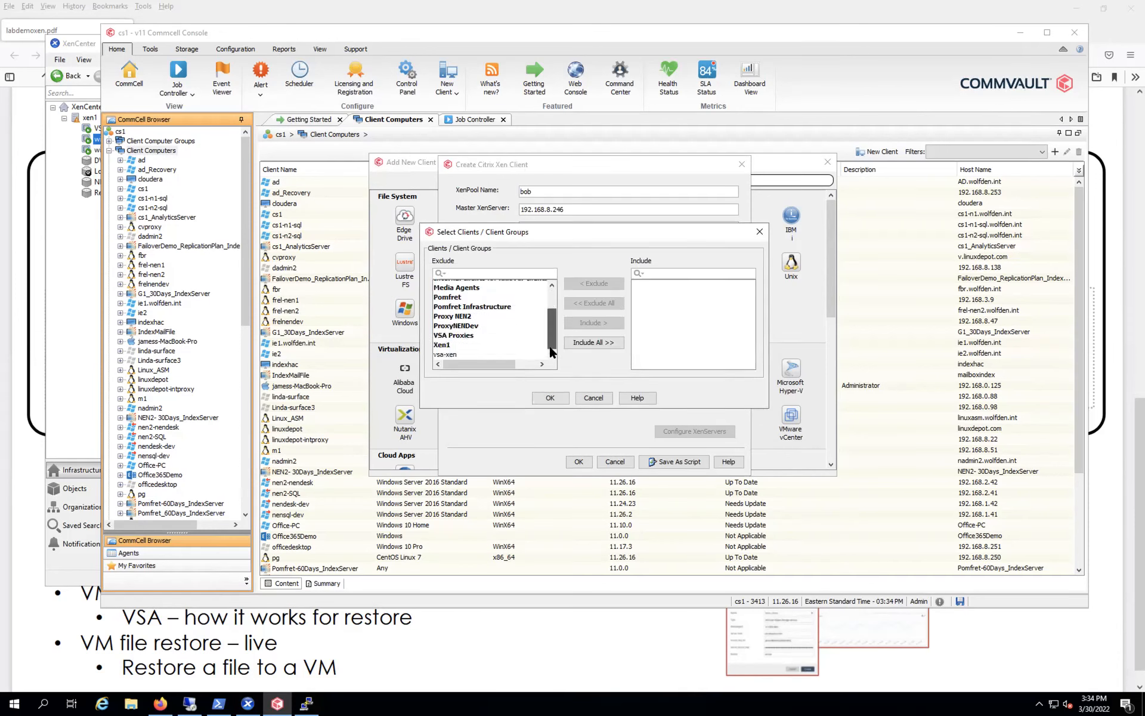
left_click(450, 351)
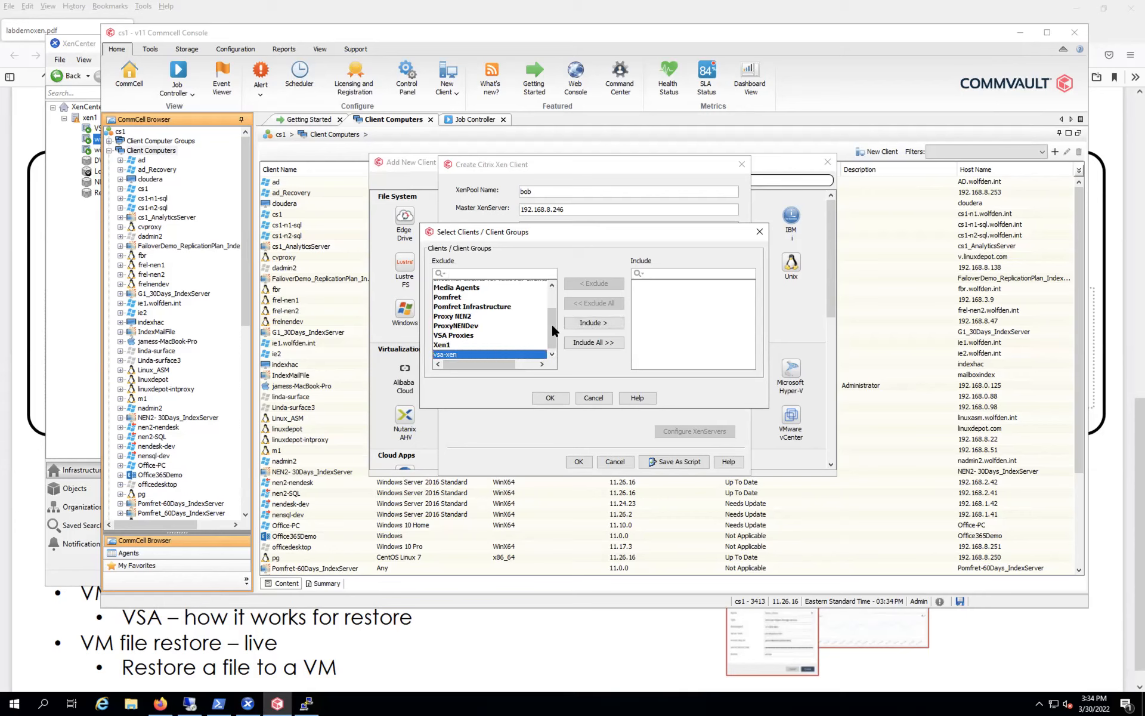
left_click(572, 322)
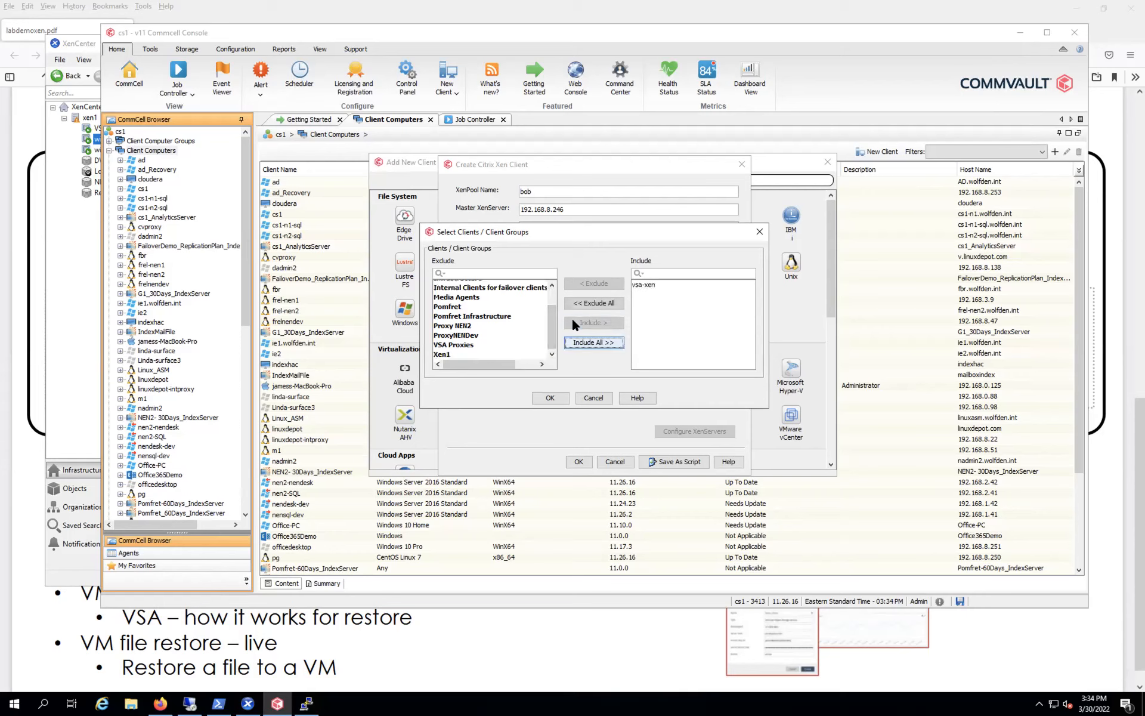
left_click(550, 397)
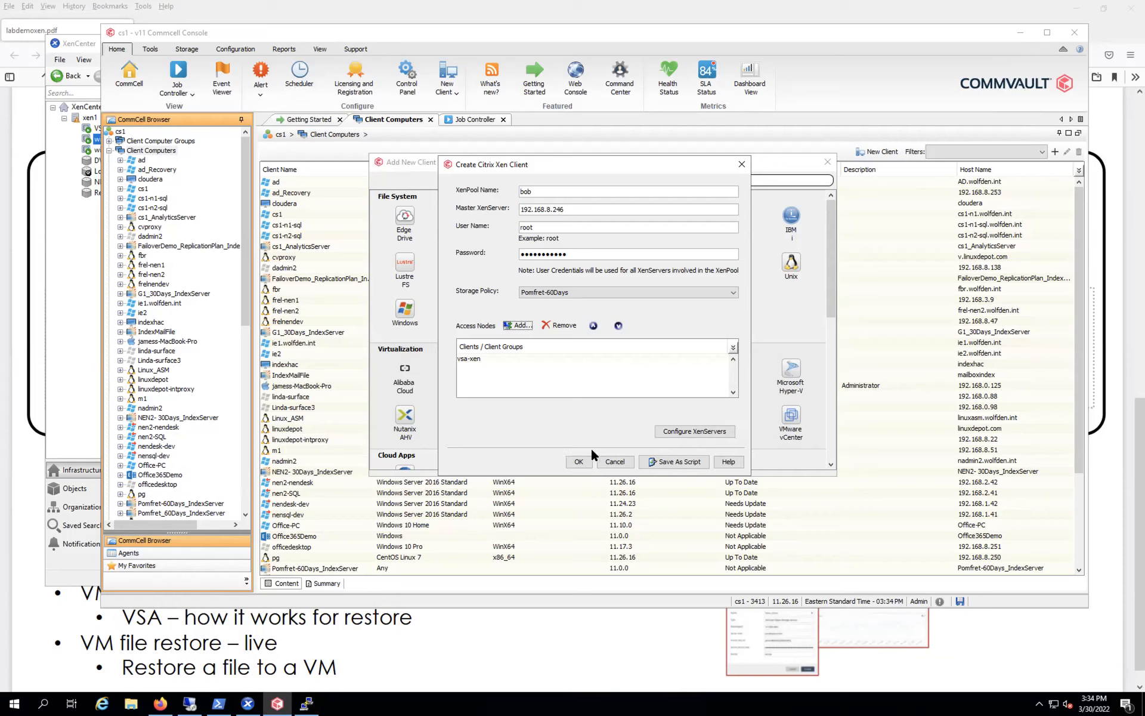
left_click(615, 462)
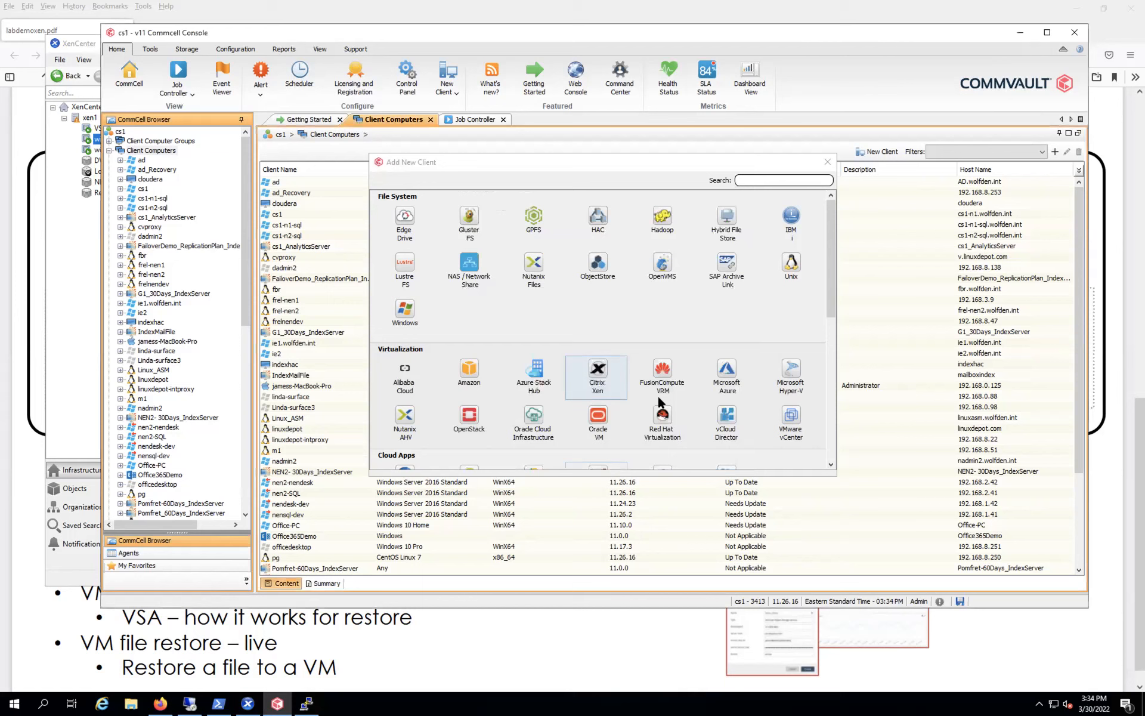
left_click(827, 162)
Step: Review the general settings and access nodes in the properties of Xen1's Xen instance, and close them without changes
left_click_drag(244, 312, 246, 438)
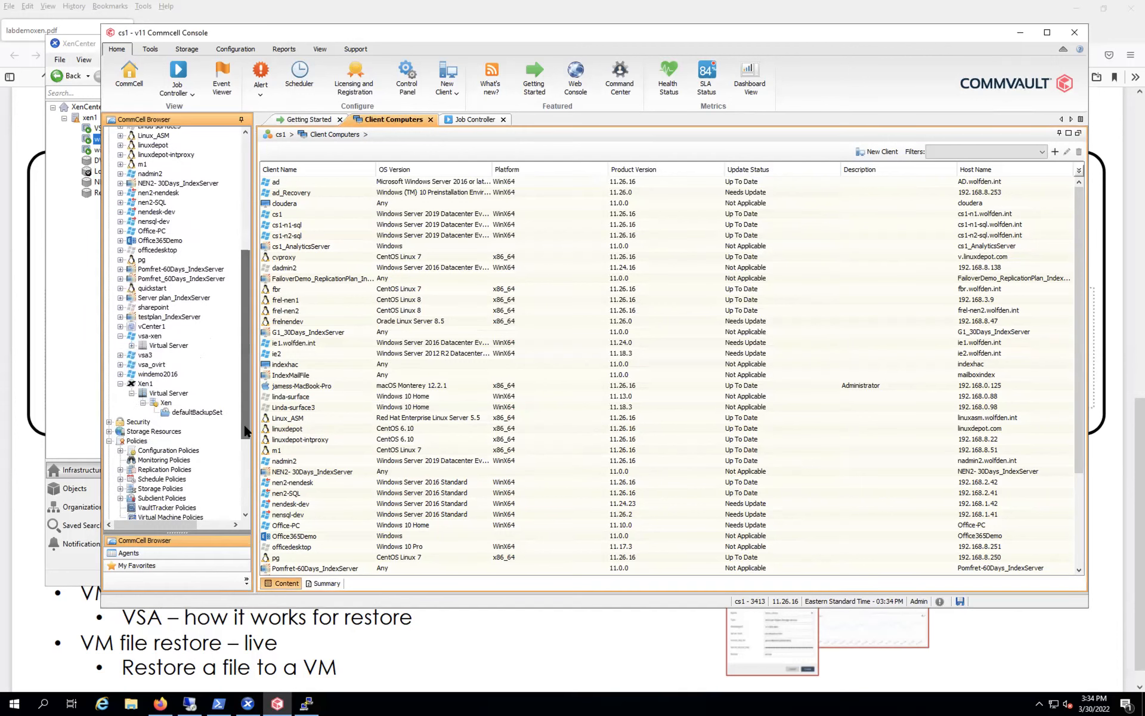
left_click(185, 410)
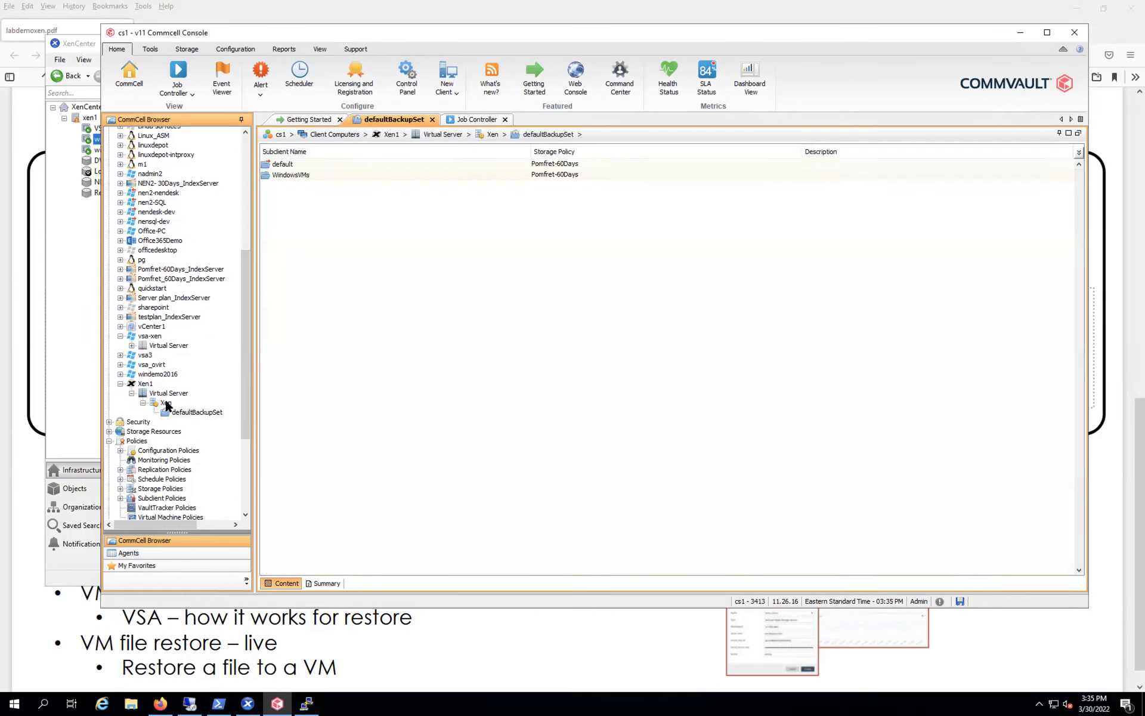
left_click(166, 403)
left_click(167, 404)
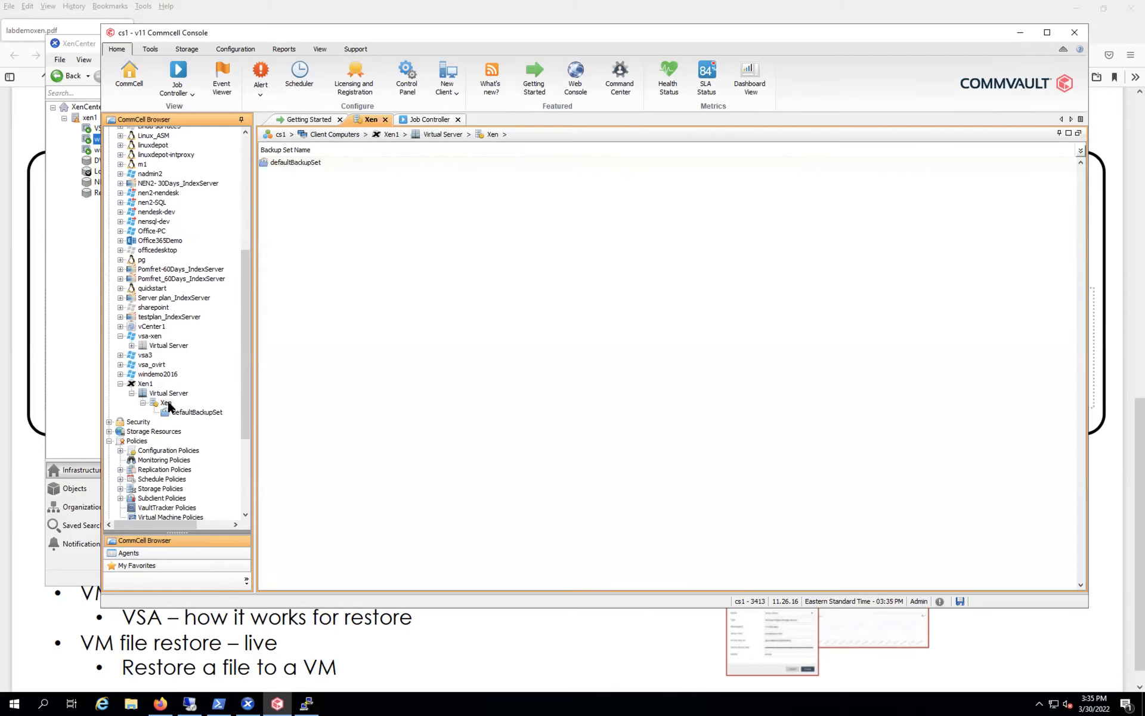
right_click(168, 405)
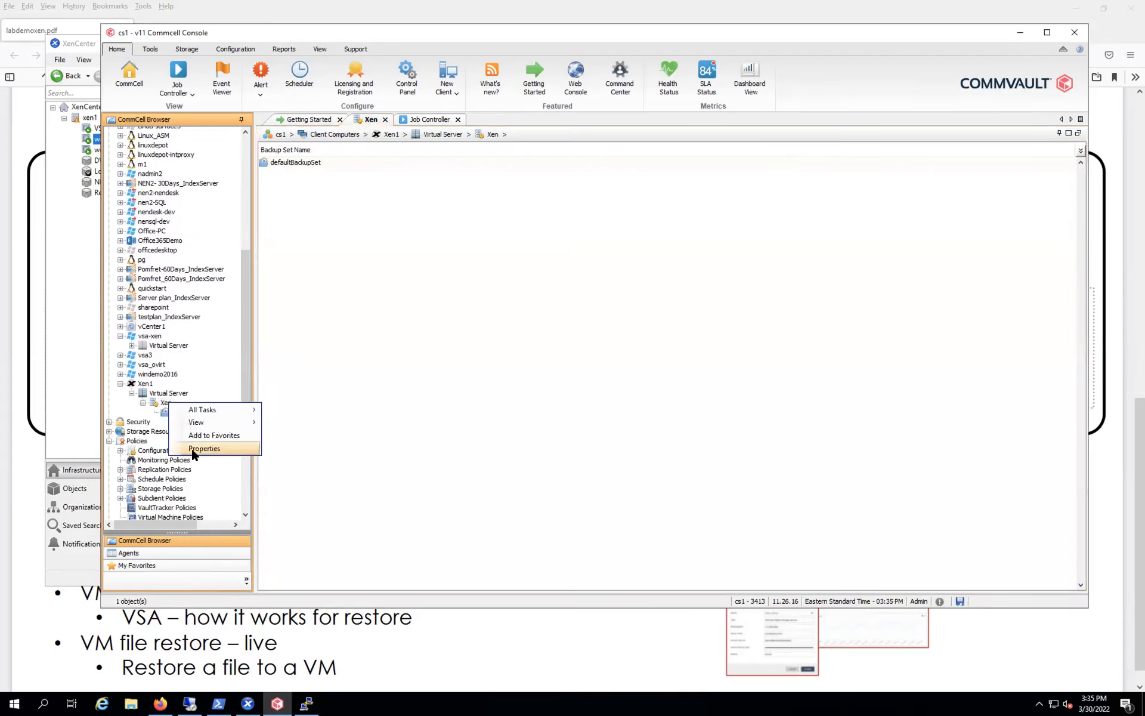
left_click(192, 449)
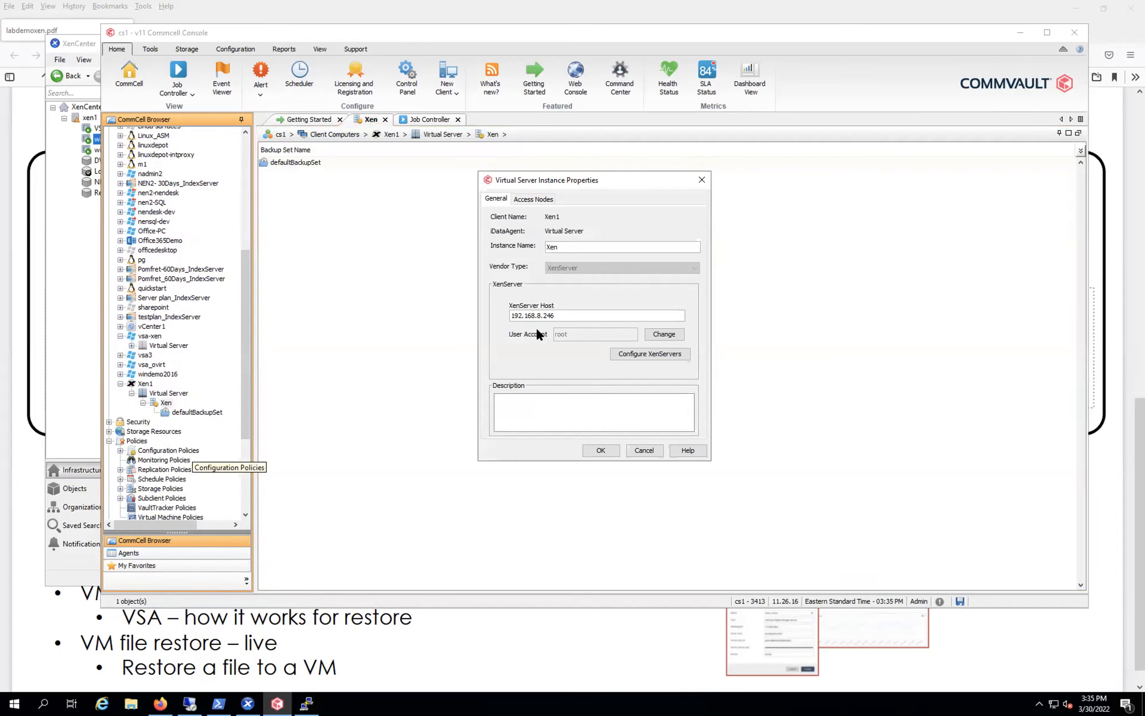
left_click(526, 199)
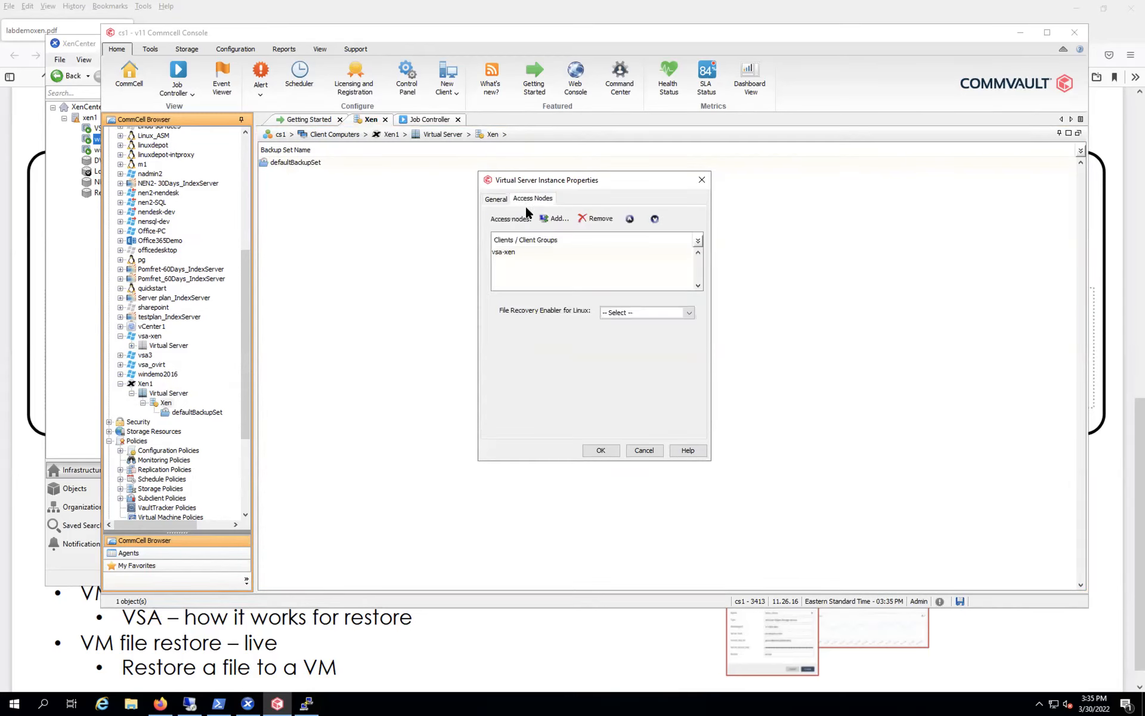
left_click(512, 252)
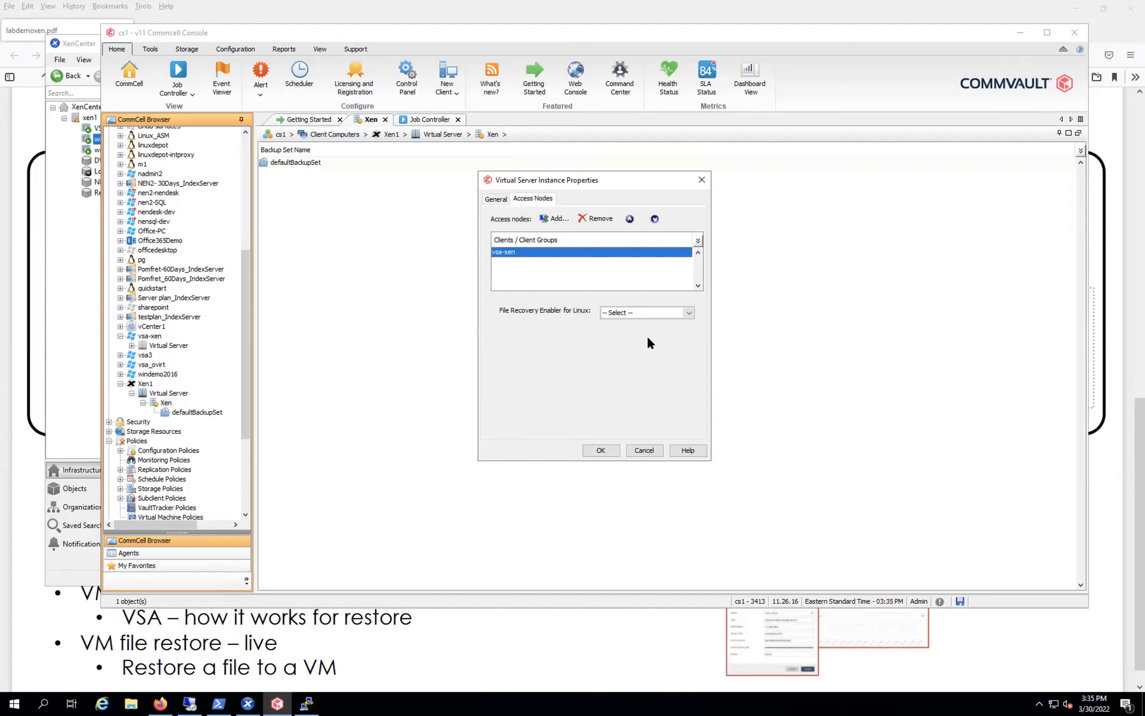
left_click(643, 450)
Step: Open the properties of the WindowsVMs subclient in Xen1's defaultBackupSet and review its general settings and content
left_click(208, 412)
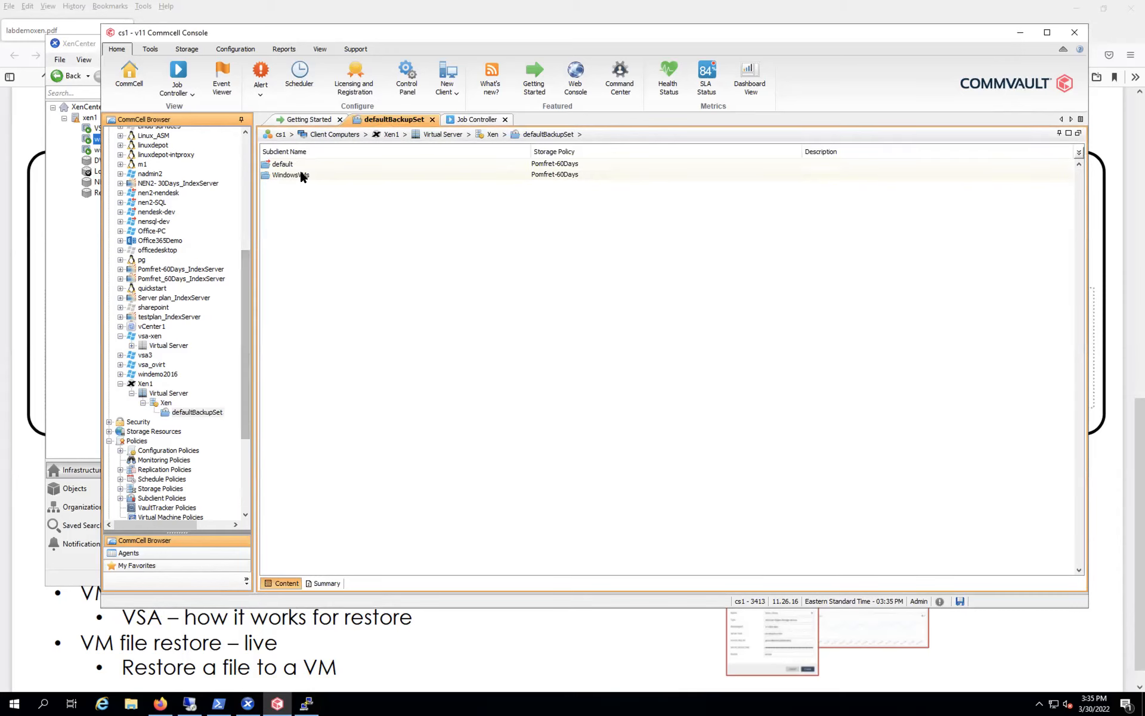
left_click(302, 174)
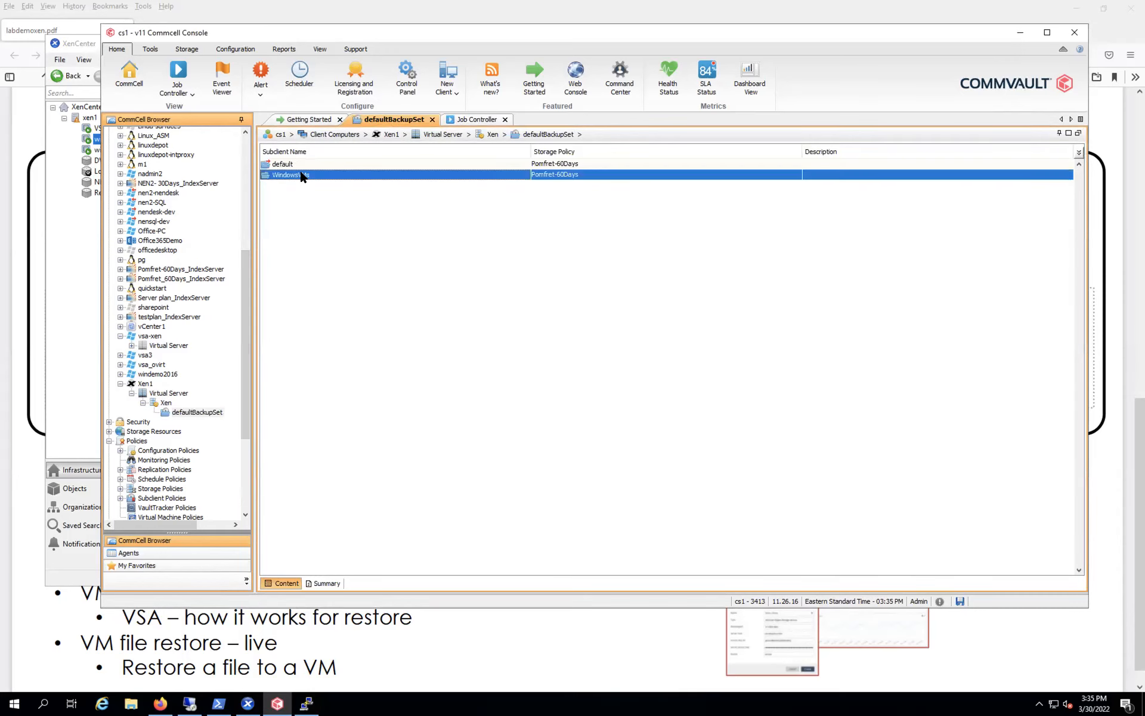
right_click(301, 175)
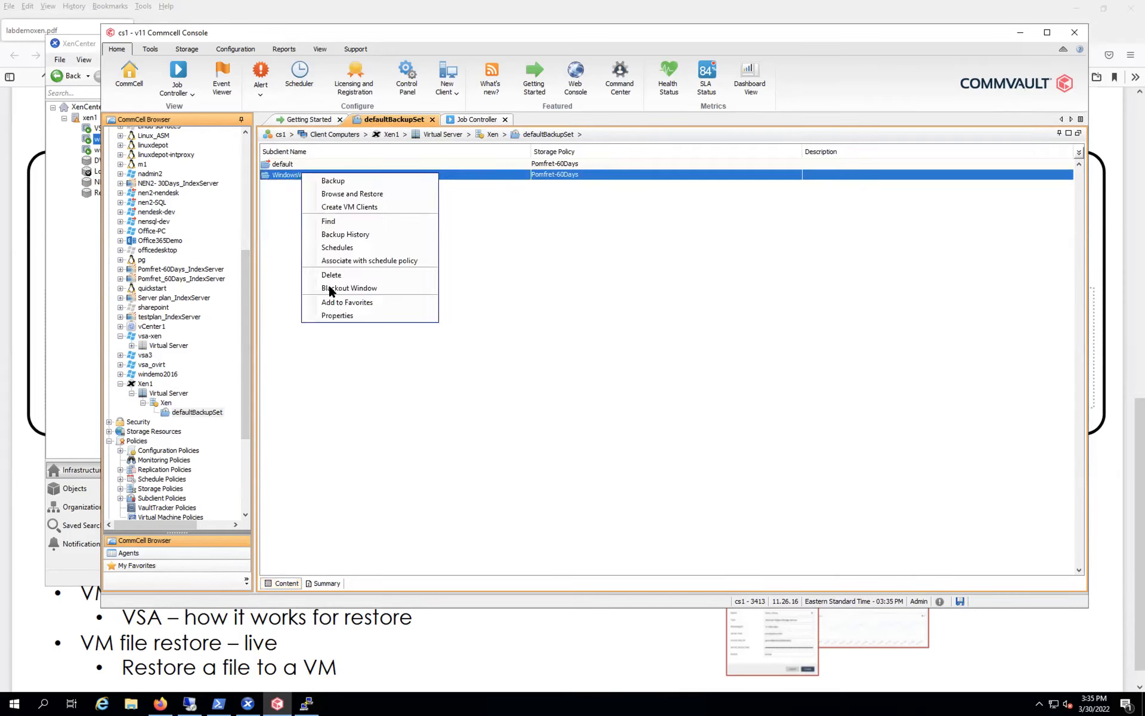
left_click(336, 316)
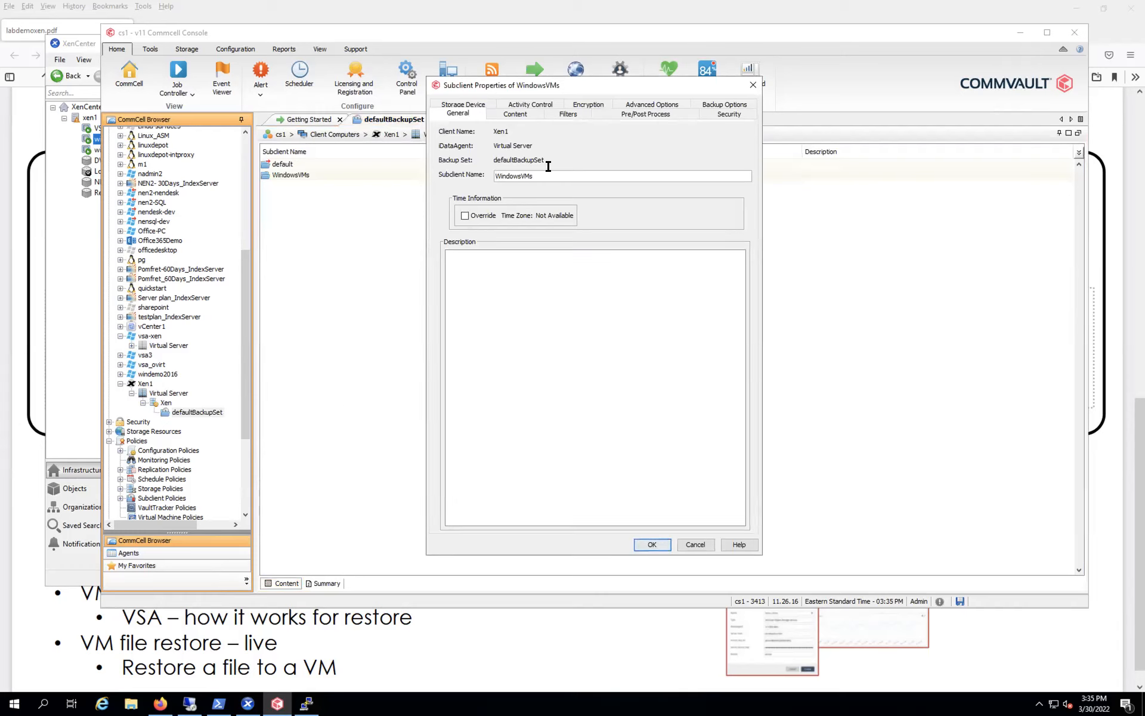
left_click(515, 113)
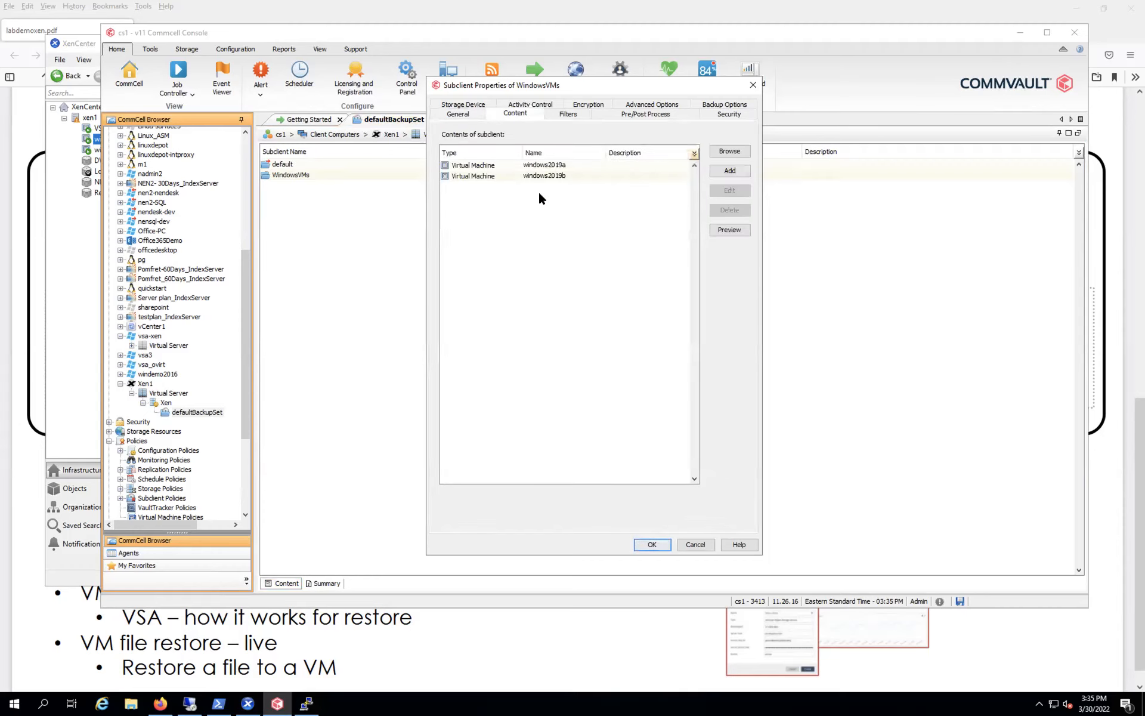
Step: Browse the virtual machines available under xen1 for the subclient content, and close the subclient properties without changing anything
left_click(719, 151)
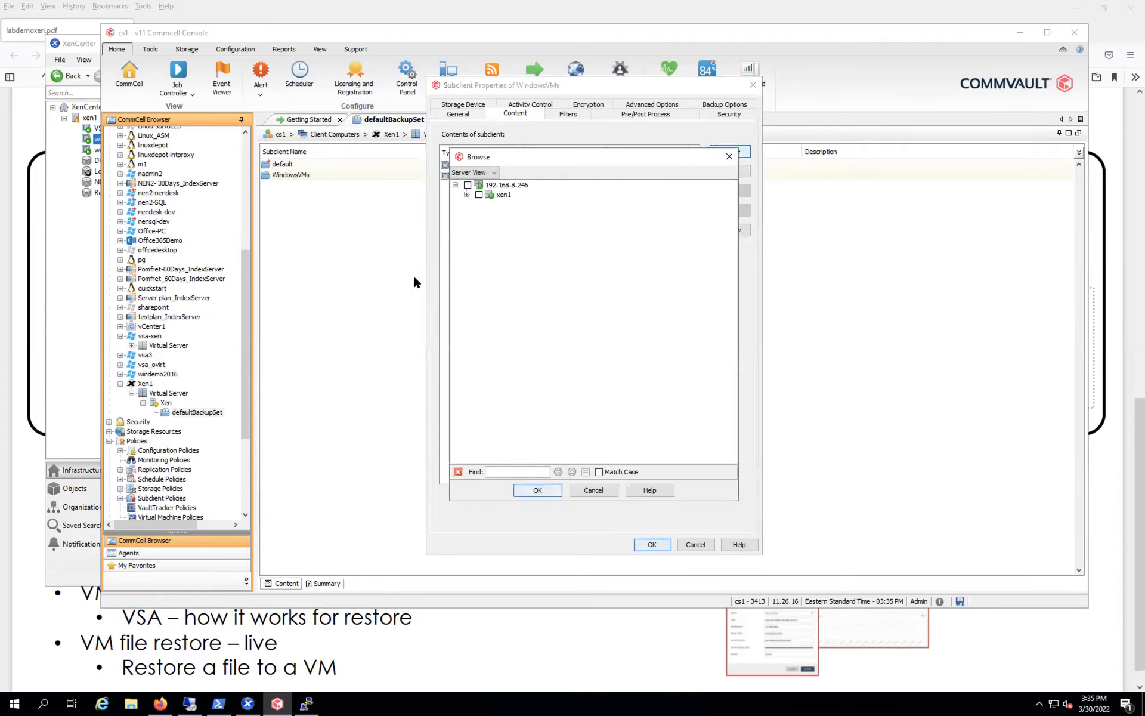
left_click(19, 233)
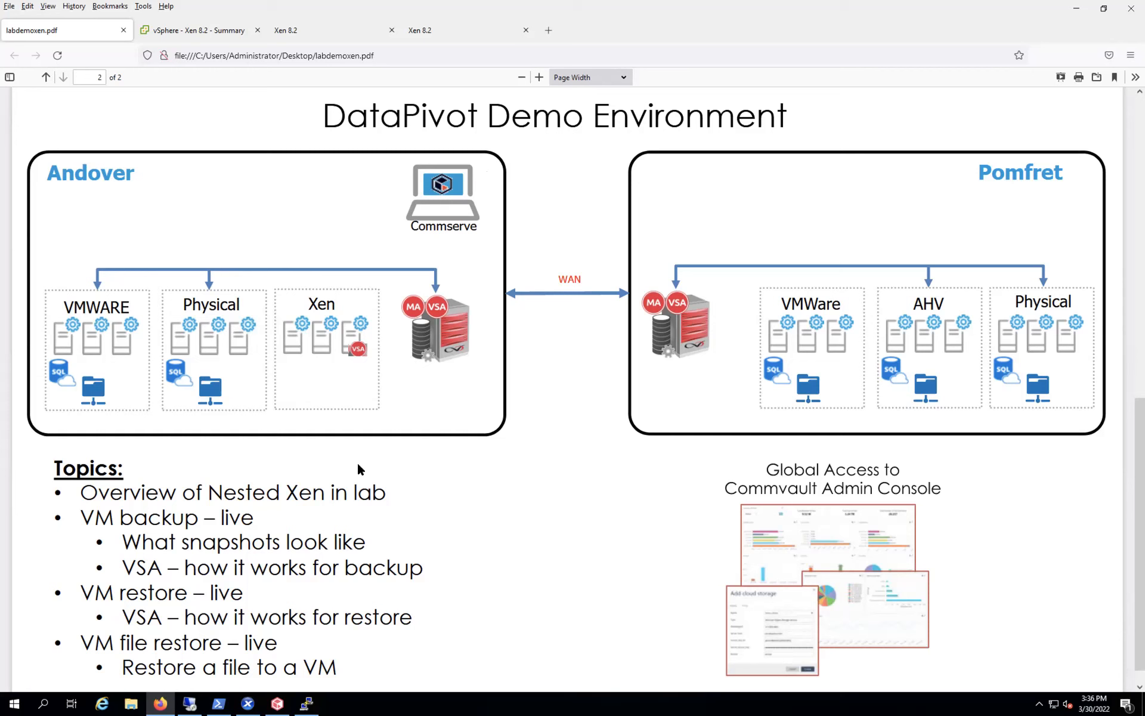
left_click(277, 703)
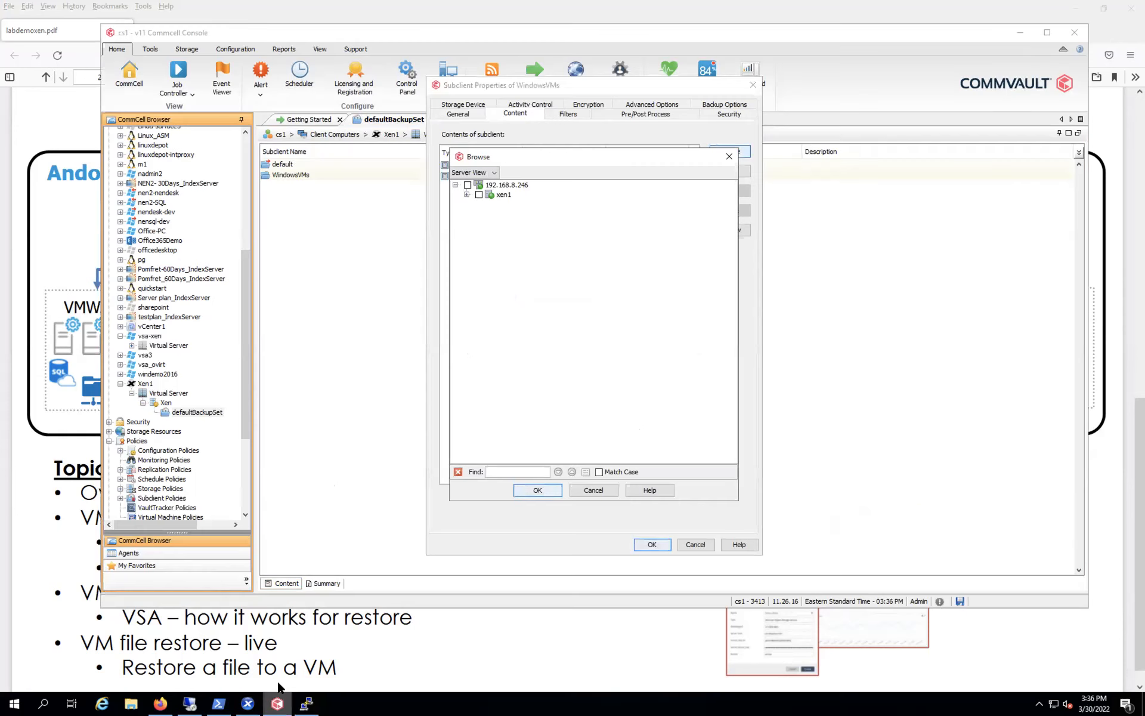
left_click(467, 195)
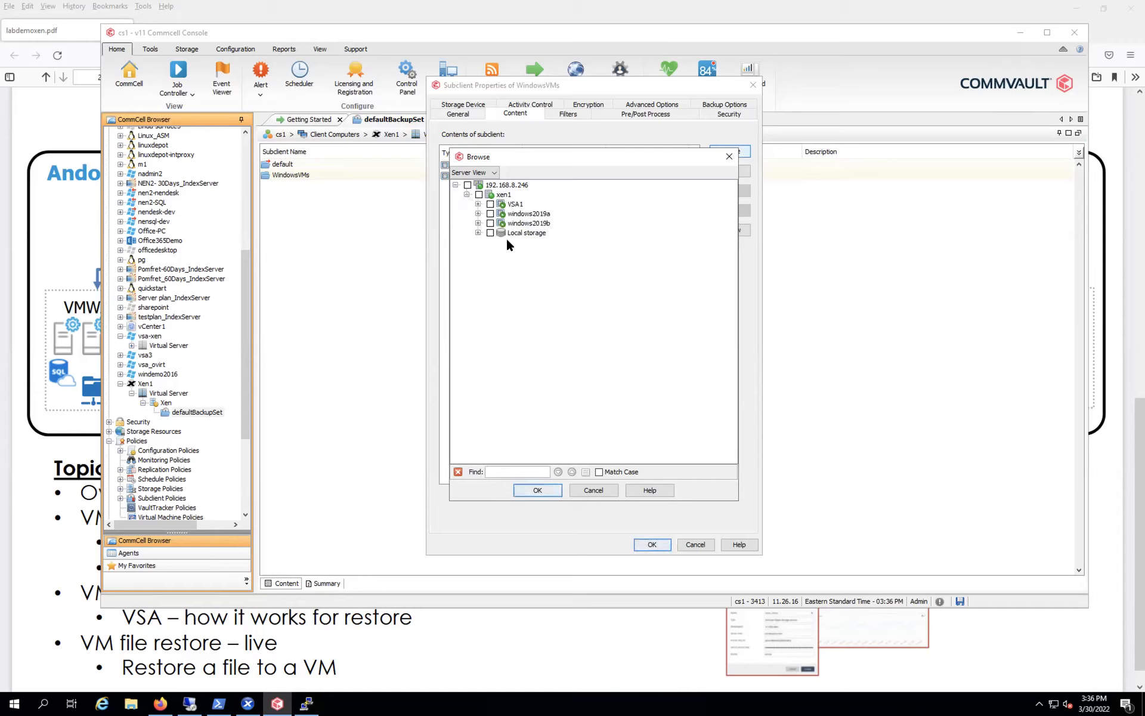
left_click(490, 213)
left_click(490, 223)
left_click(581, 487)
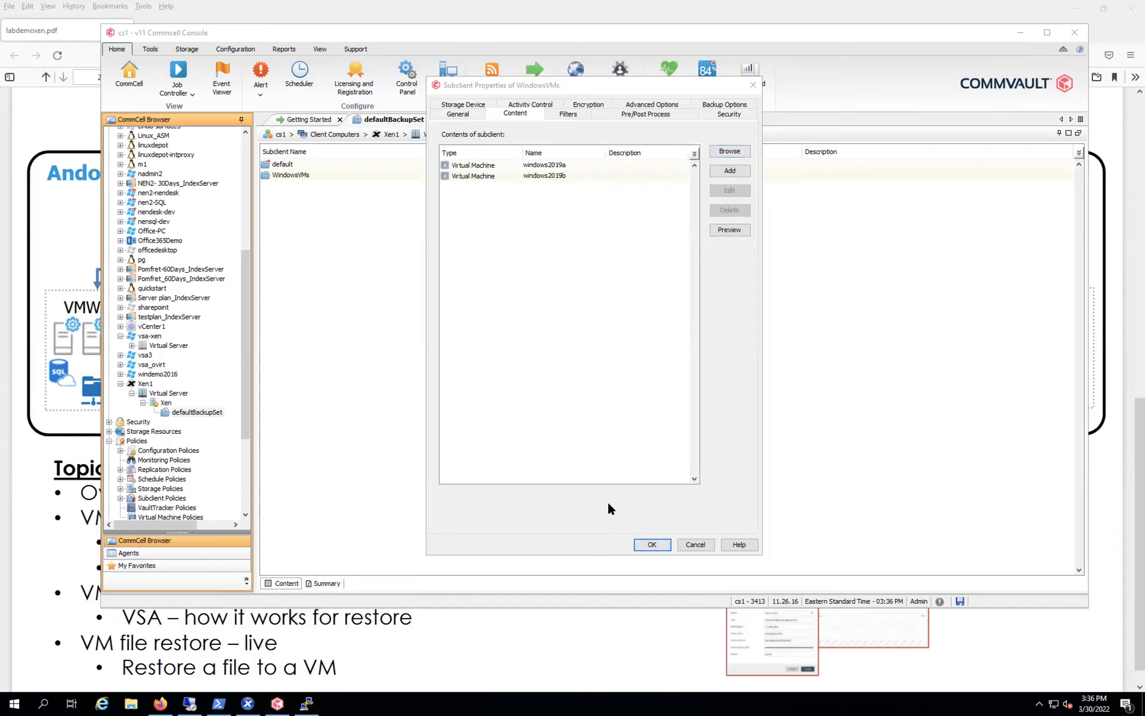
left_click(686, 543)
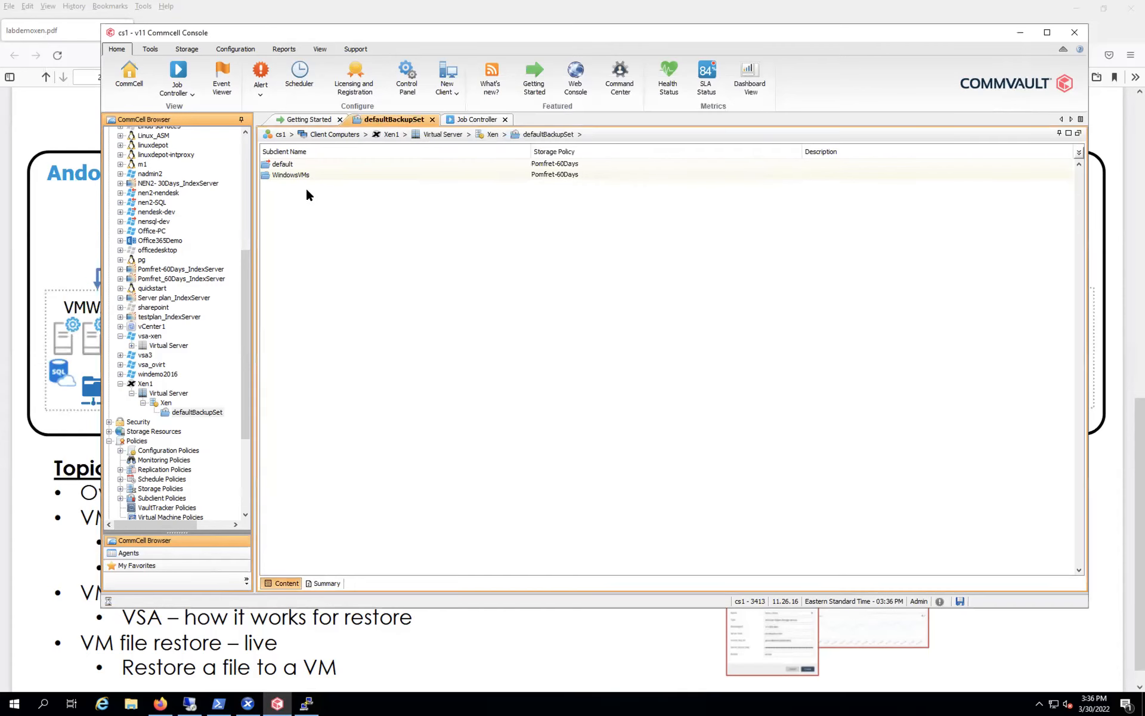
Step: Review the progress details of the completed synthetic full backup job for WindowsVMs in the Job Controller, and close them
left_click(475, 119)
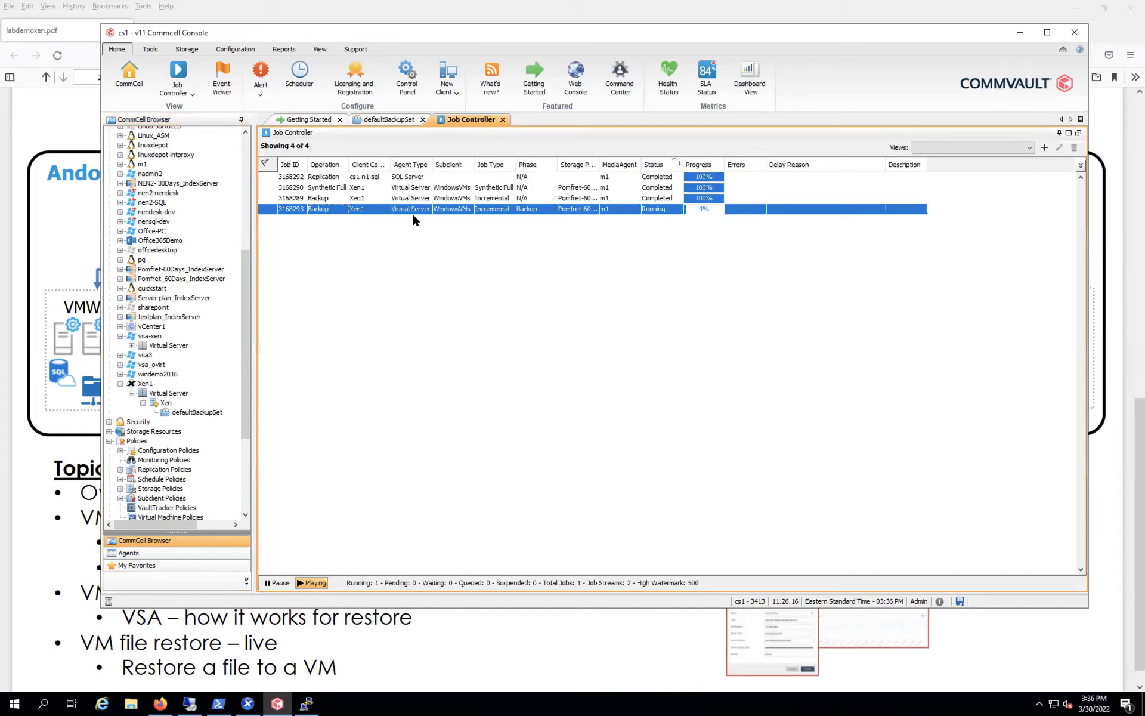
left_click(371, 188)
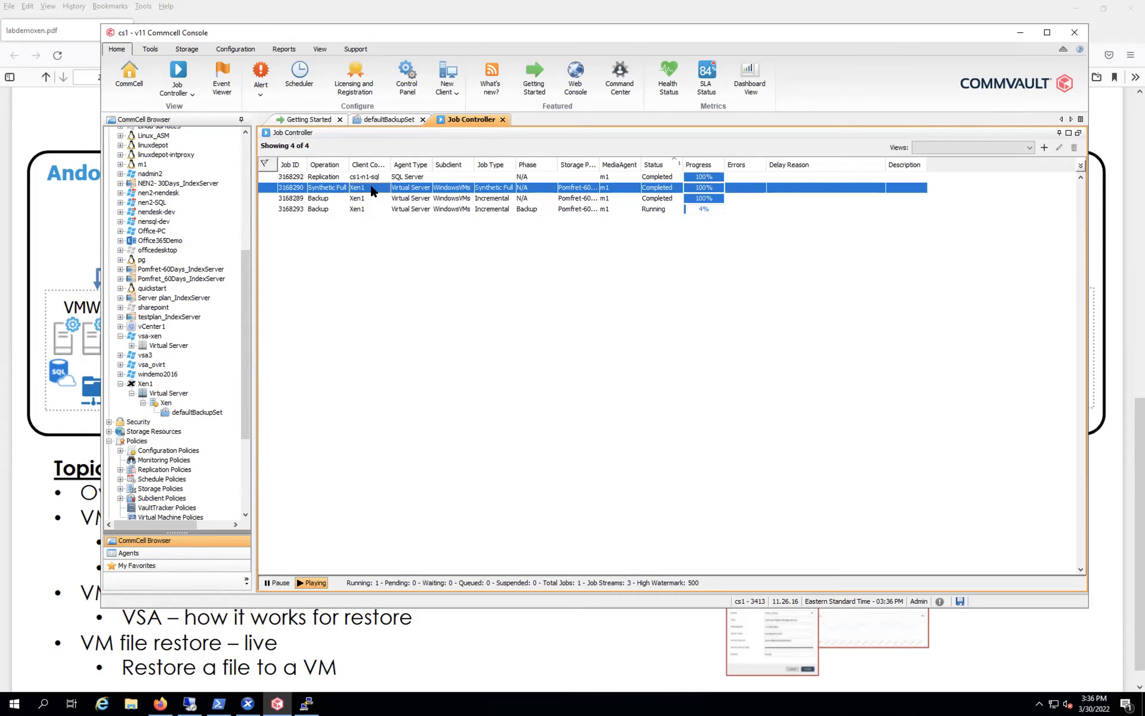
double_click(372, 189)
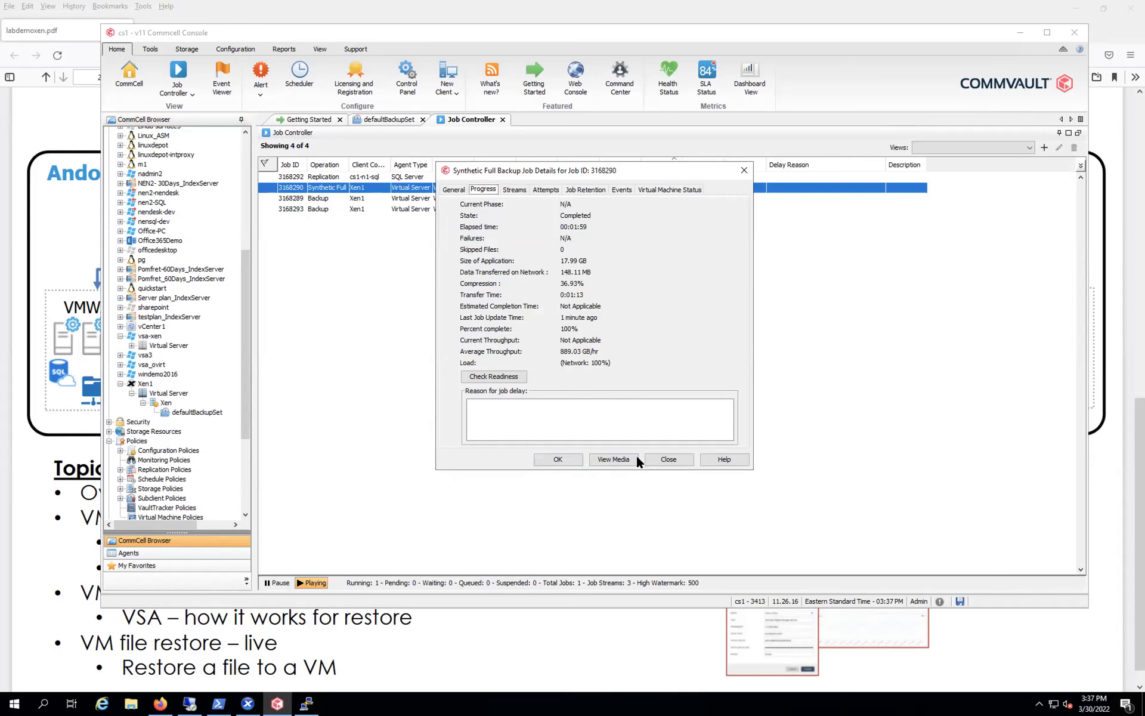
left_click(661, 463)
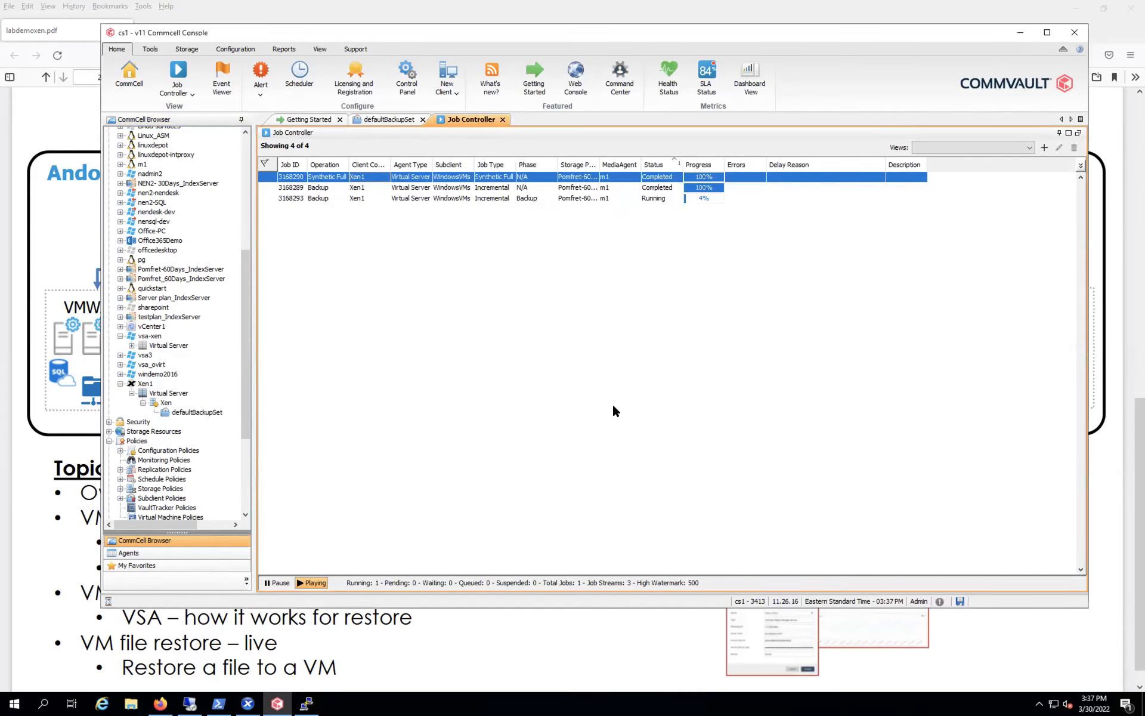
Step: Examine the running incremental job's progress, streams and per-VM status, widening the VM Name column to read the names, and close the details
left_click(460, 199)
double_click(462, 202)
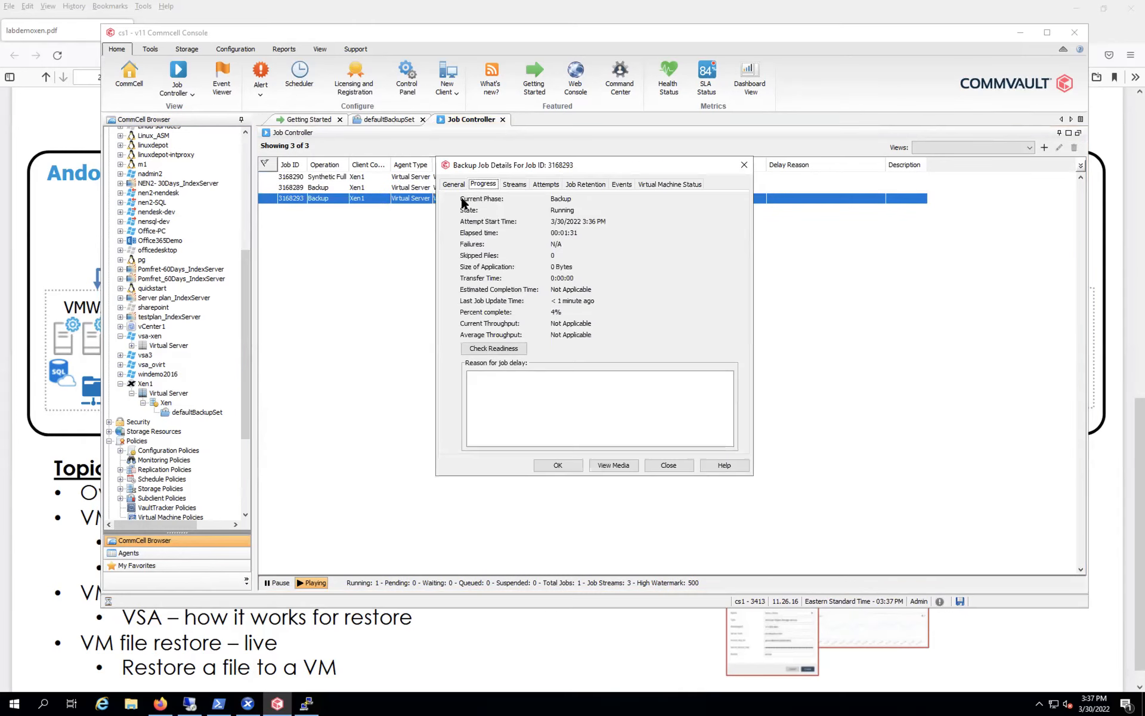
left_click(663, 185)
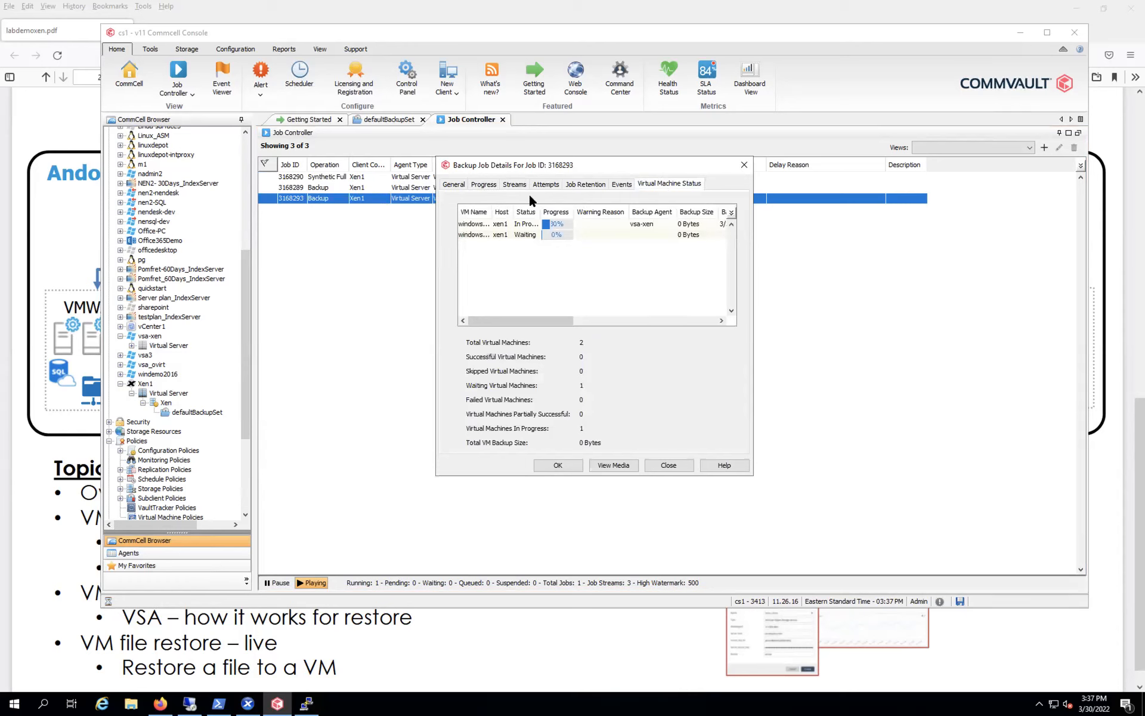
left_click(515, 182)
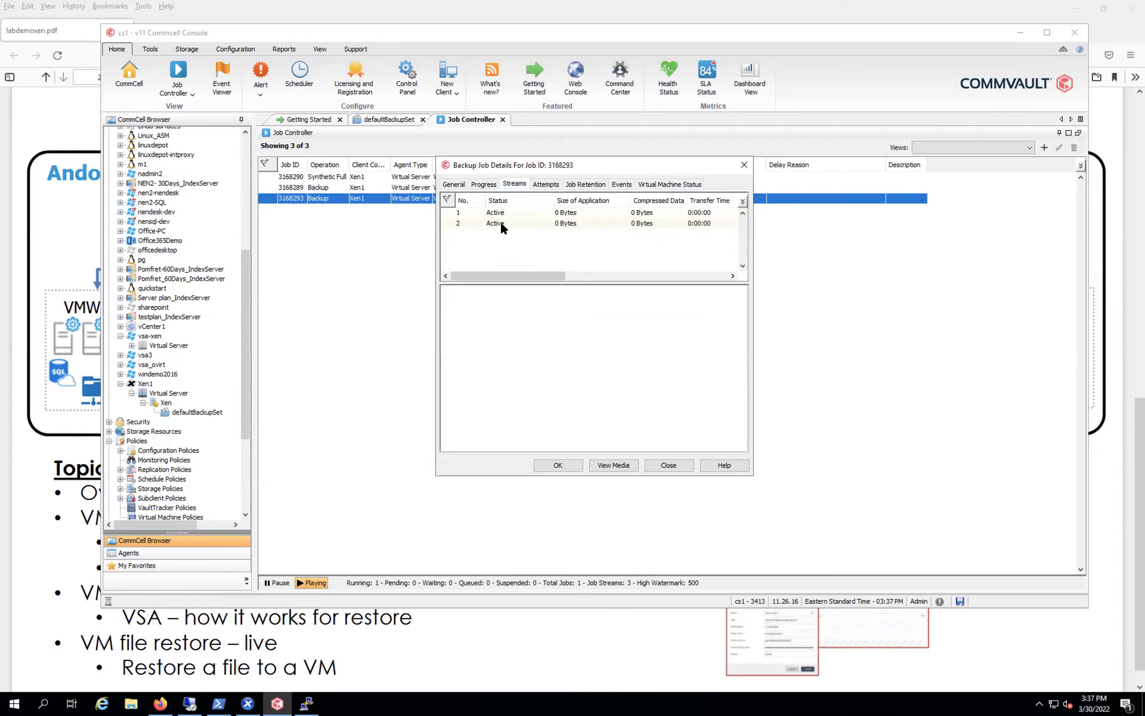
left_click(644, 184)
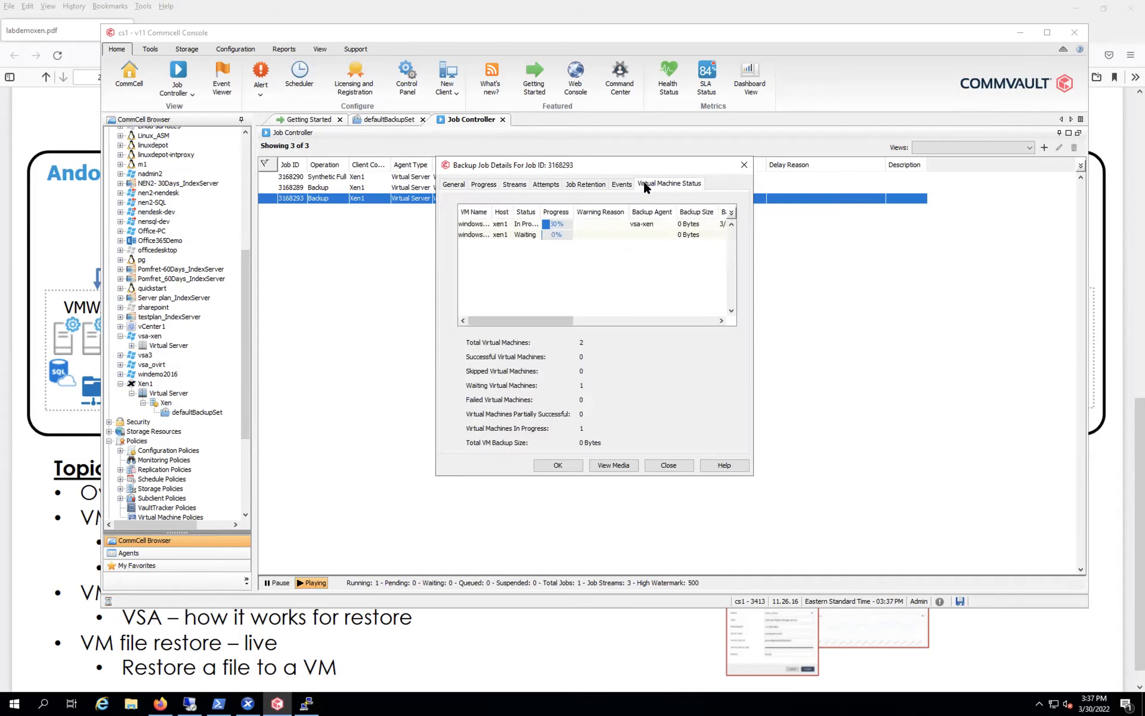
left_click_drag(492, 212, 522, 212)
left_click(500, 222)
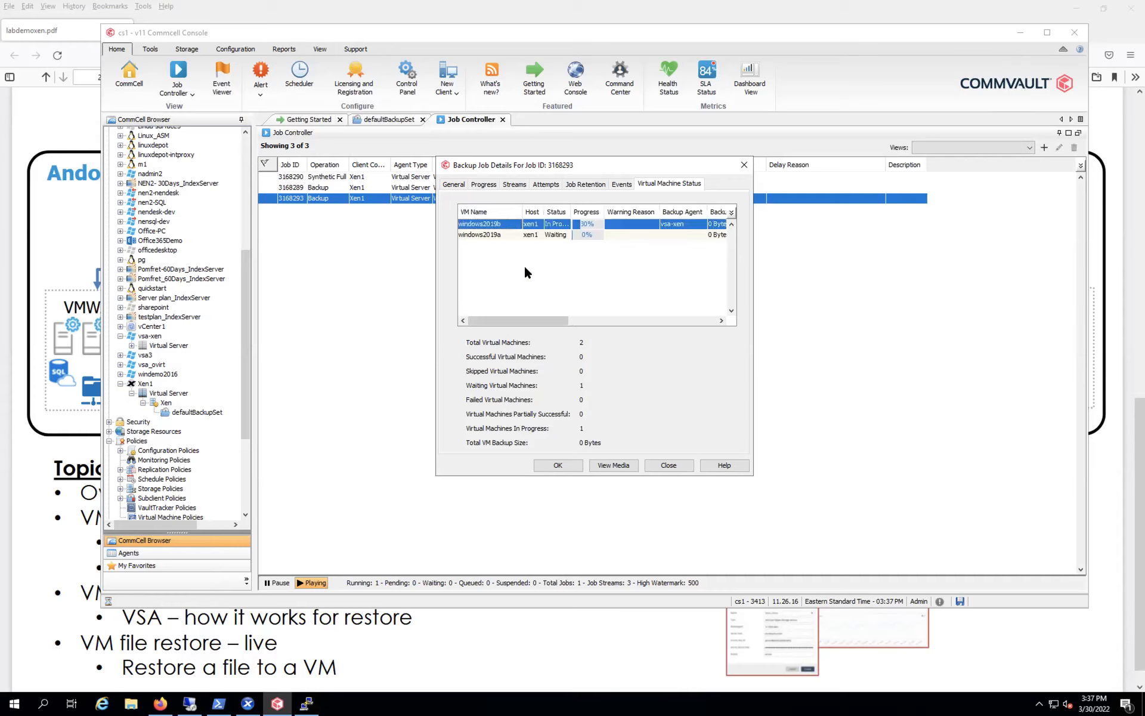
left_click(668, 465)
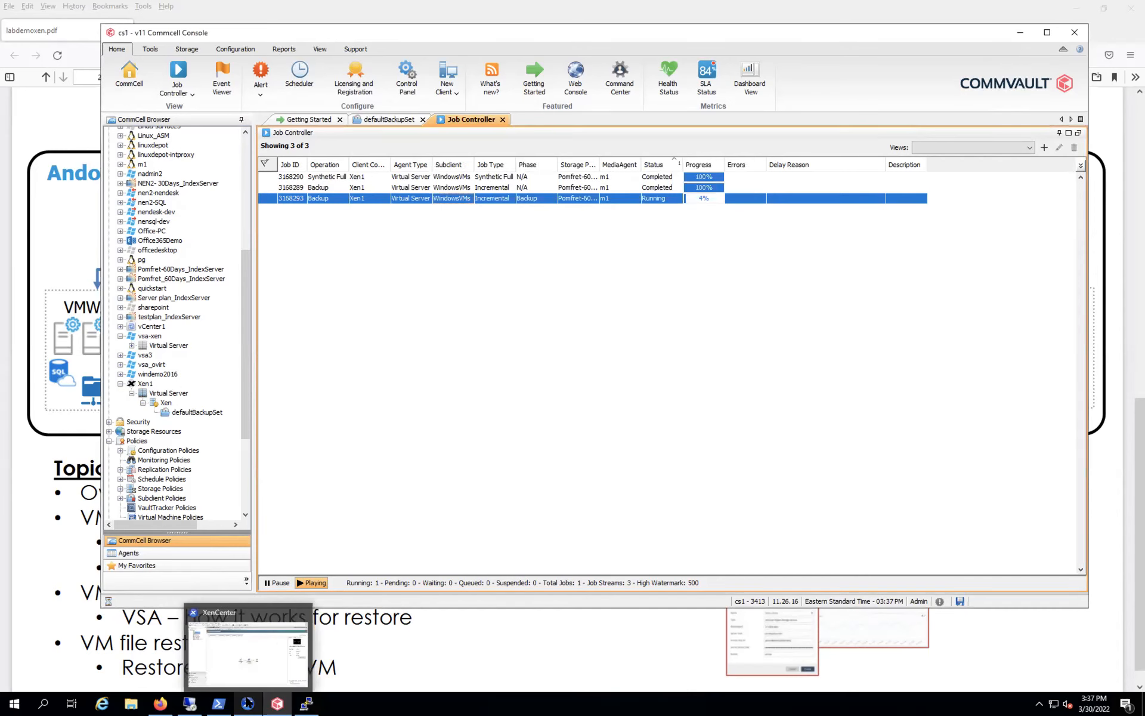
Step: Switch to XenCenter and check the snapshots and virtual disks of windows2019a and windows2019b
left_click(248, 704)
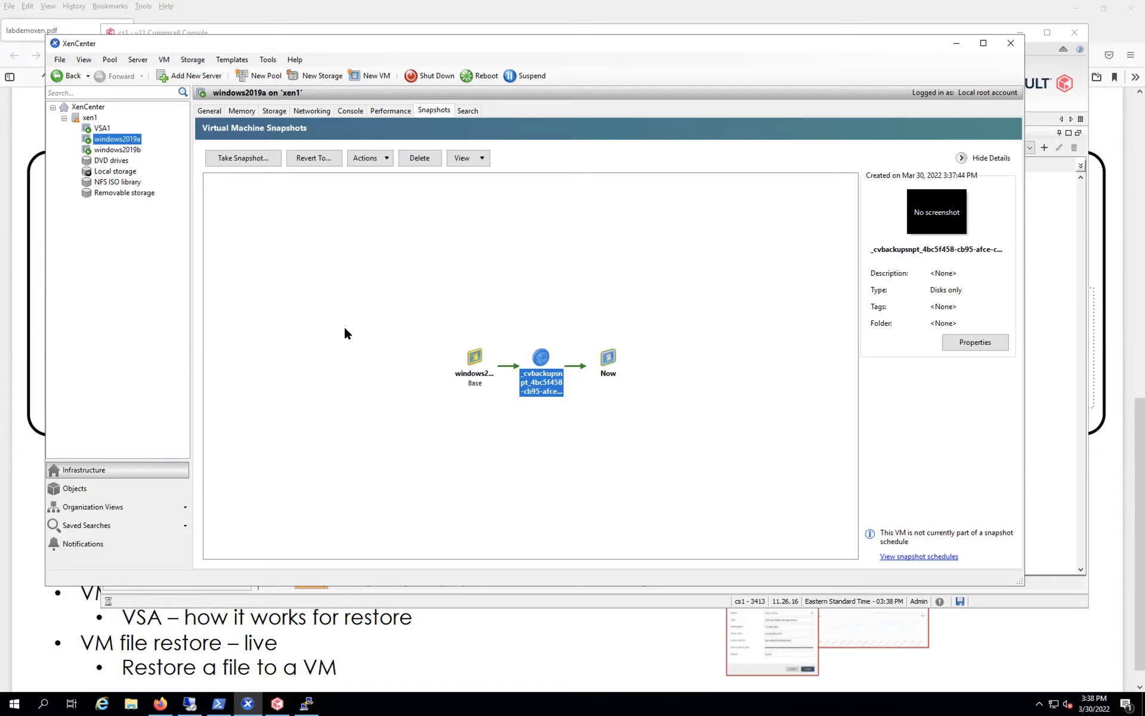
left_click(131, 152)
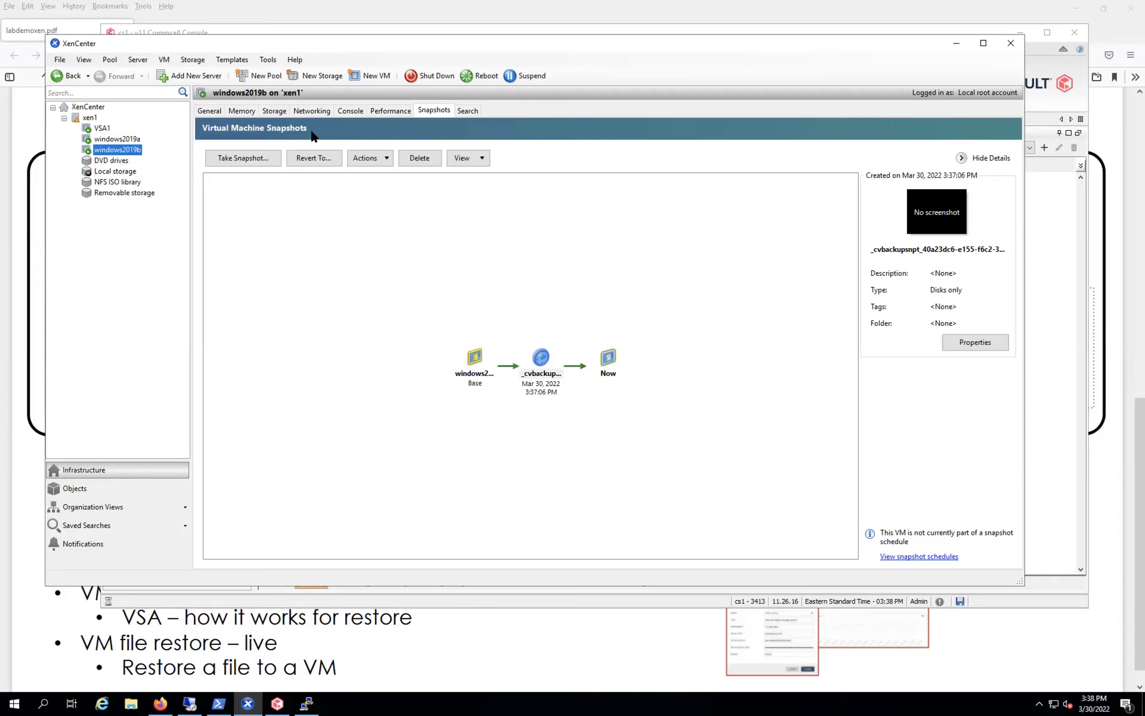
left_click(275, 112)
left_click(269, 197)
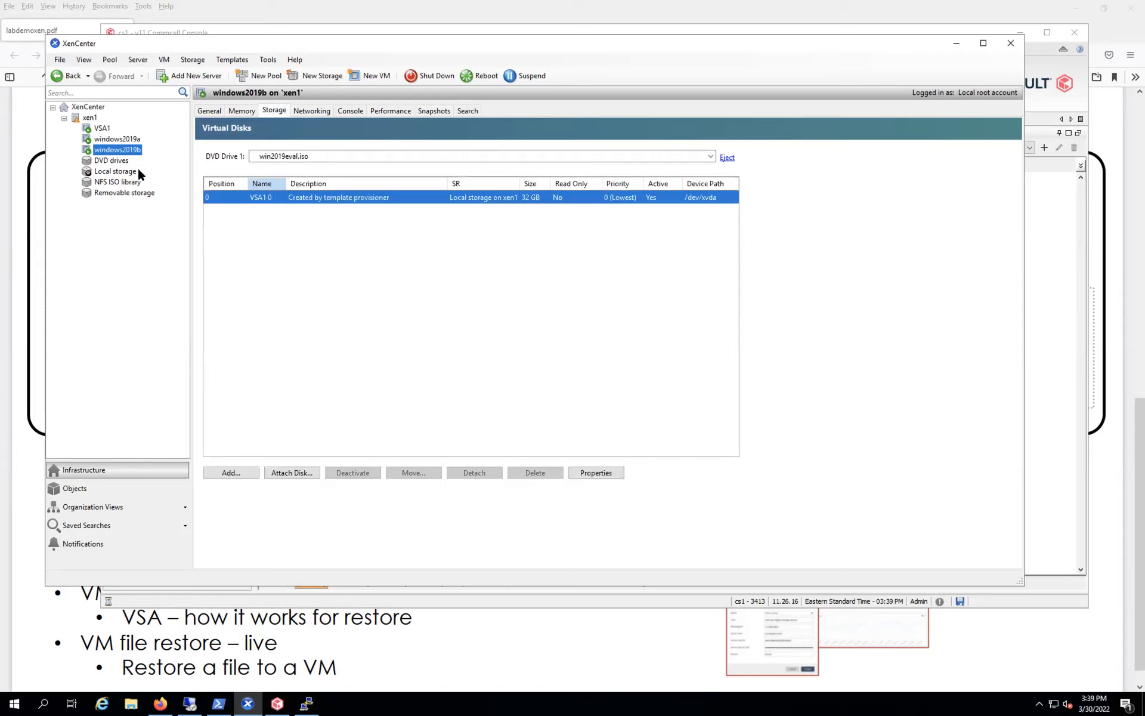
left_click(112, 137)
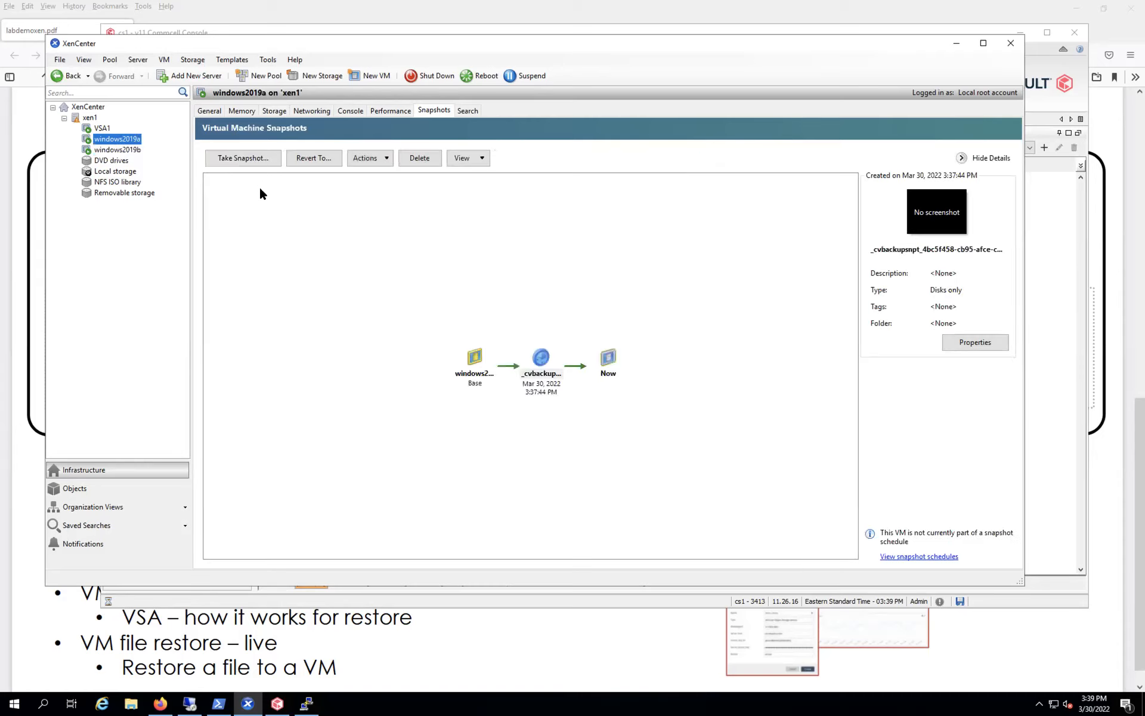
left_click(275, 111)
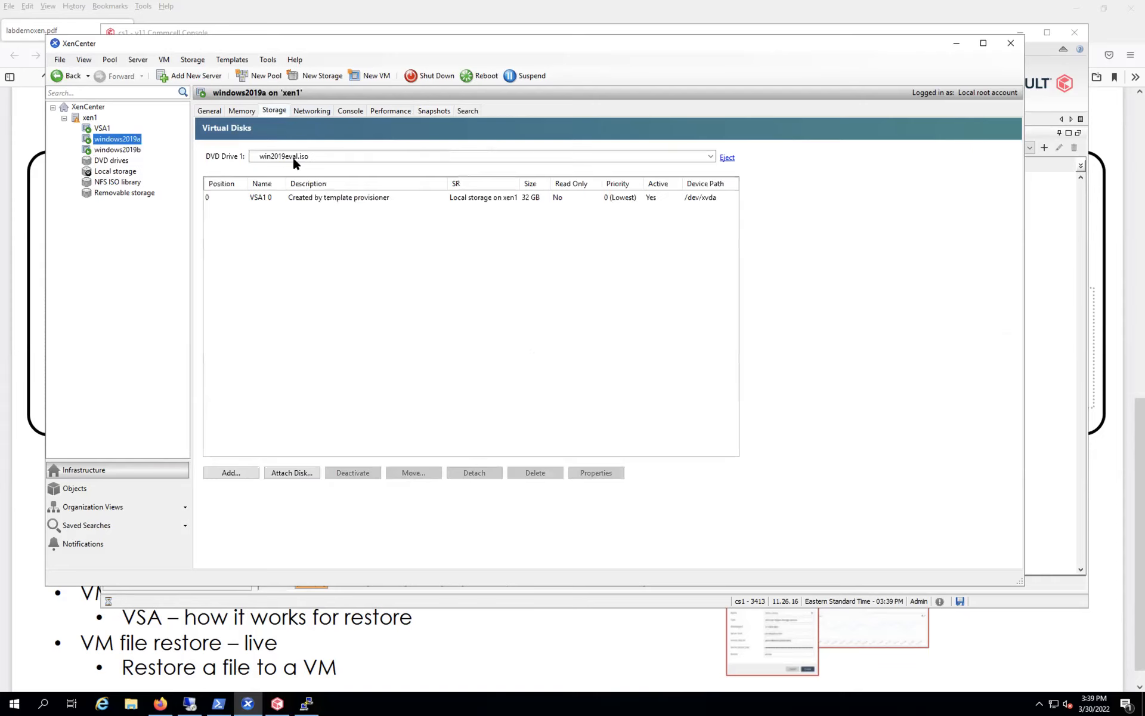
left_click(310, 198)
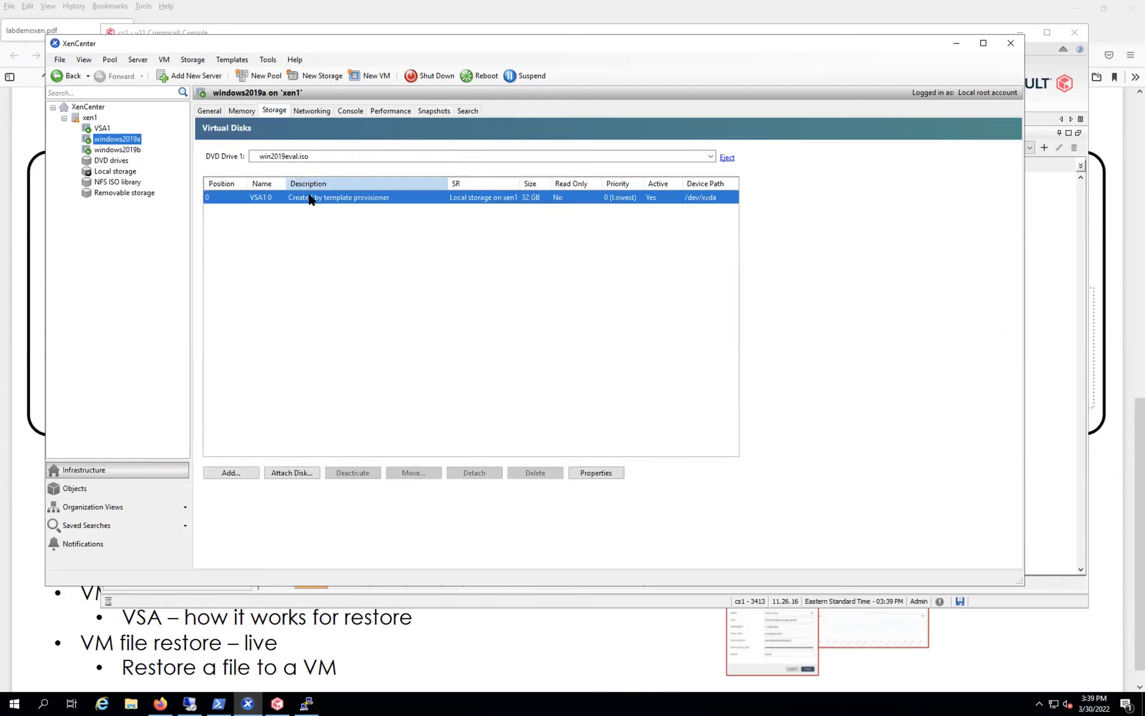
Step: Inspect VSA1's storage, going through the virtual disks at positions 0, 1 and 2
left_click(102, 128)
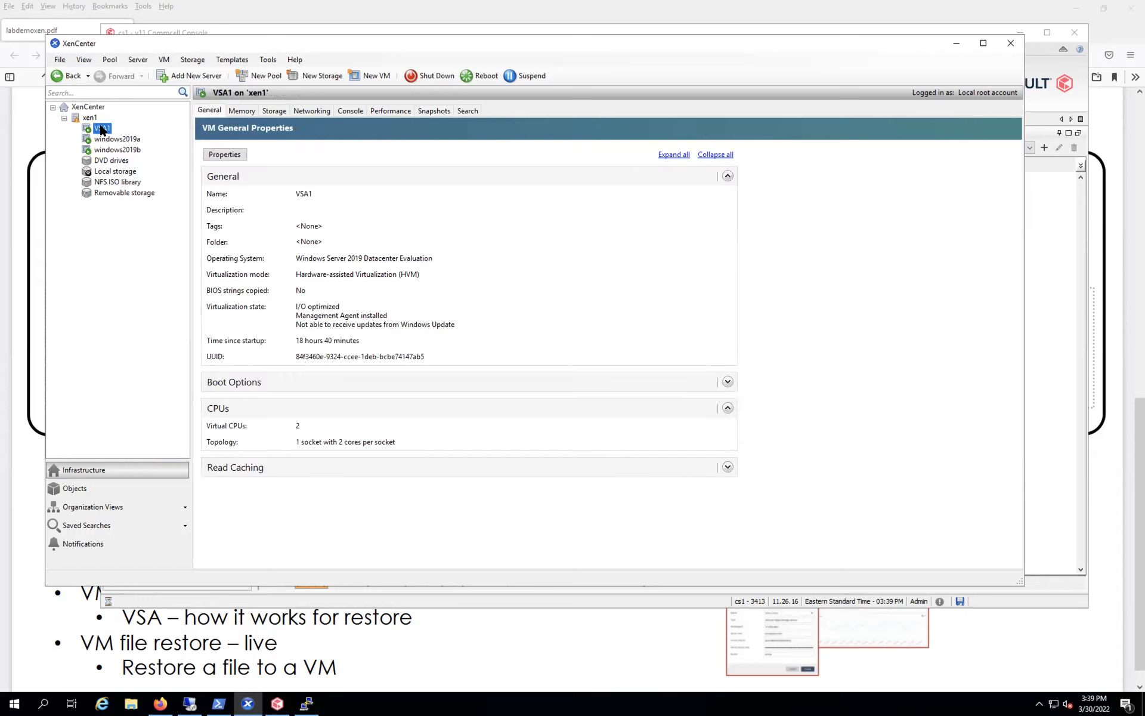
left_click(273, 112)
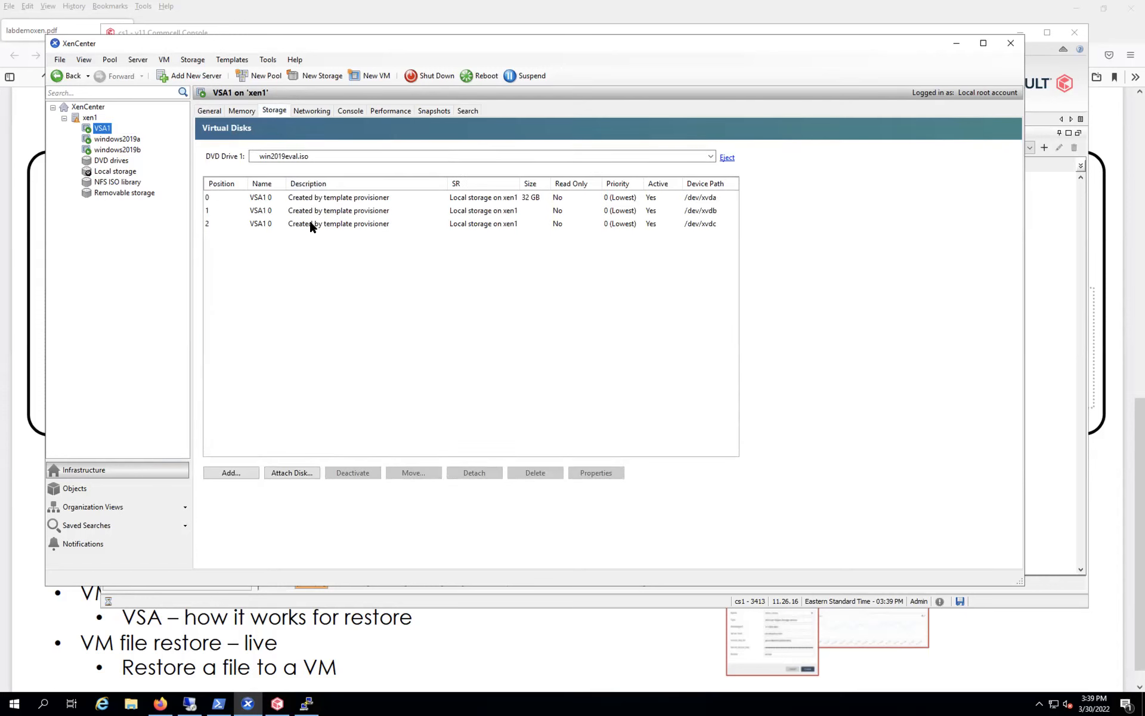
left_click(315, 199)
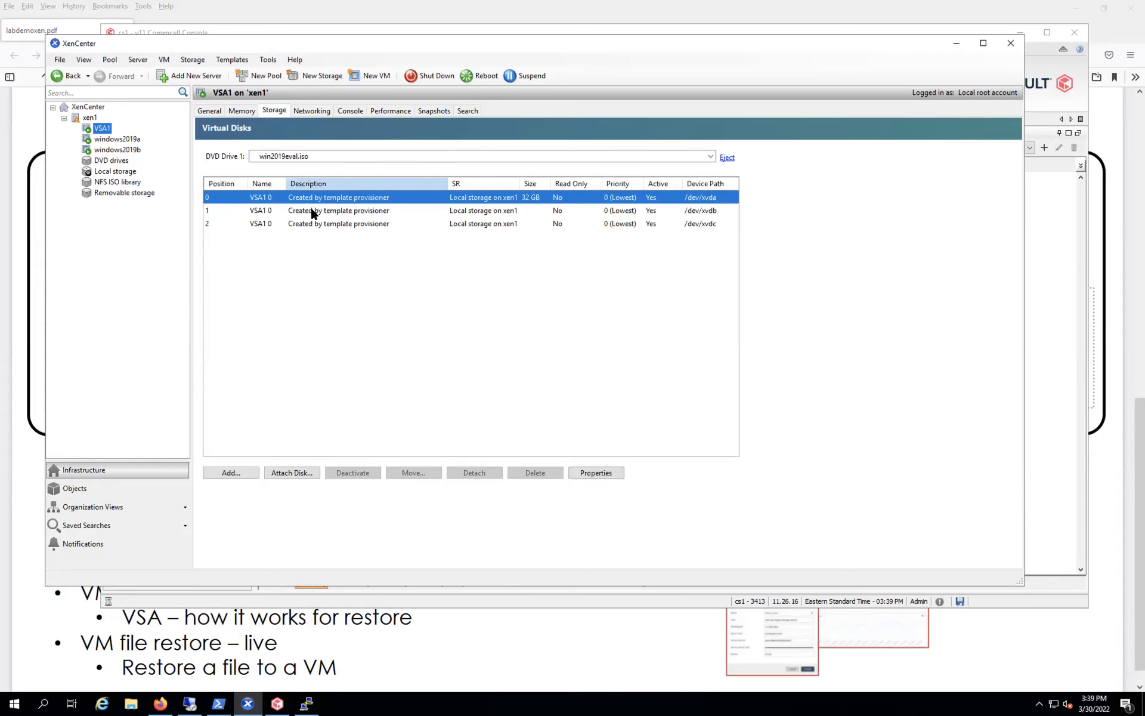
left_click(313, 212)
left_click(314, 223)
left_click(314, 212)
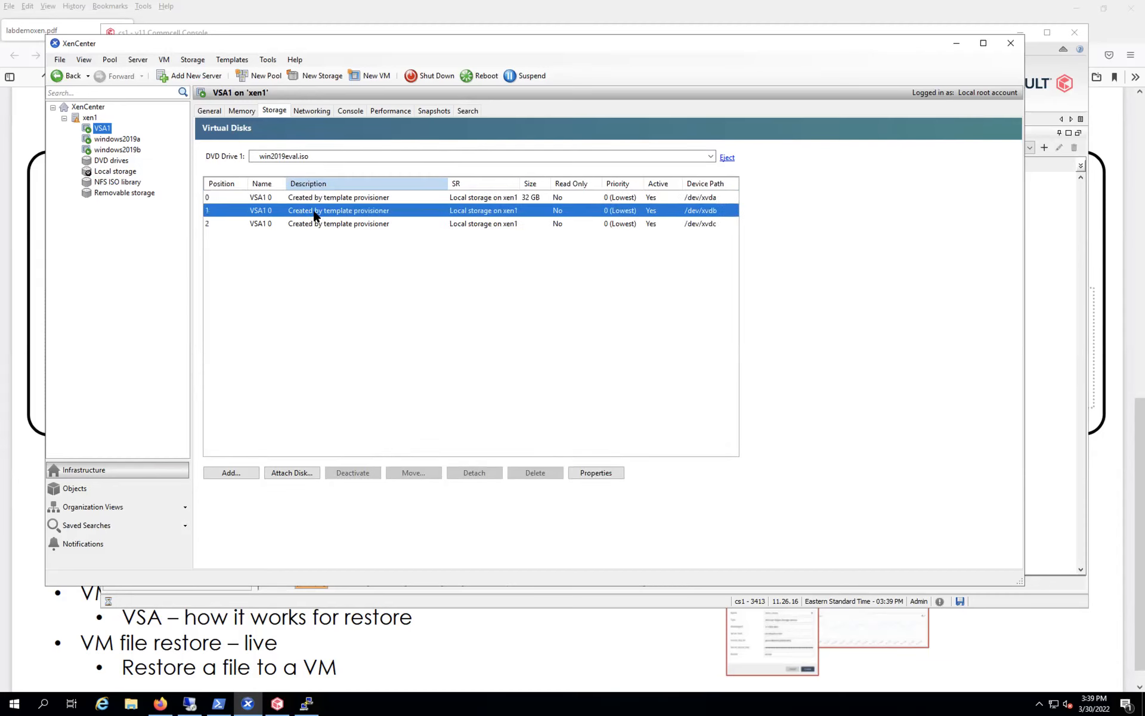
left_click(314, 222)
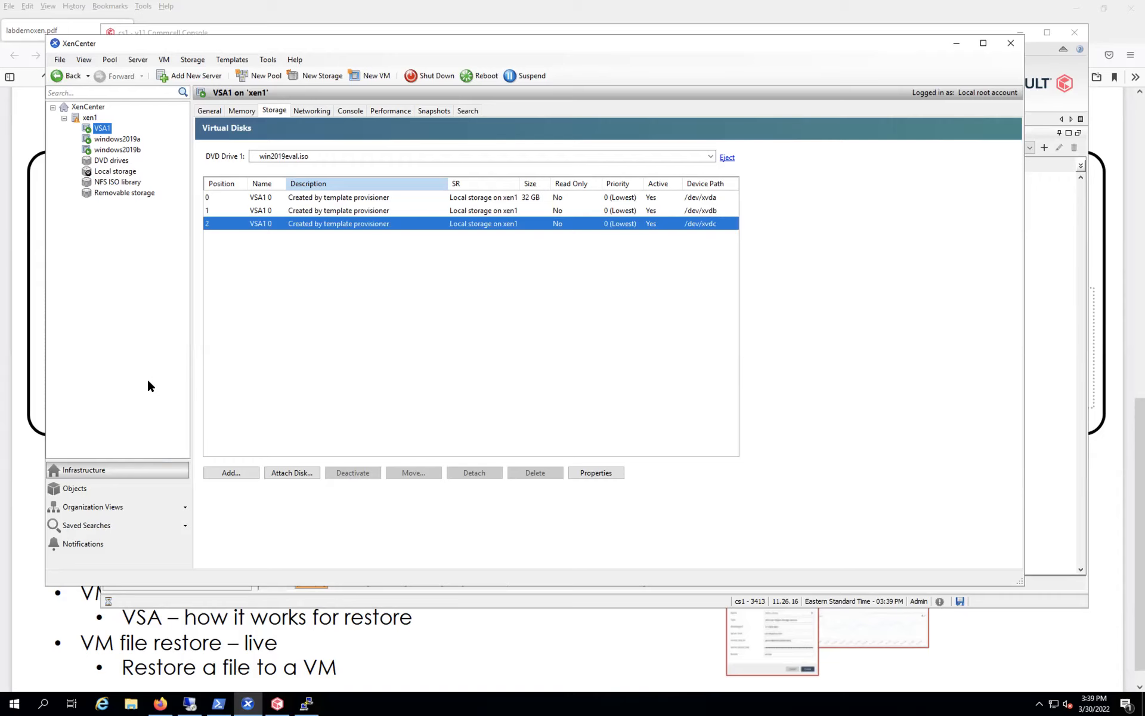
Step: View the objects by type and examine the virtual disks on xen1's local storage, including the disk belonging to windows2019b
left_click(91, 486)
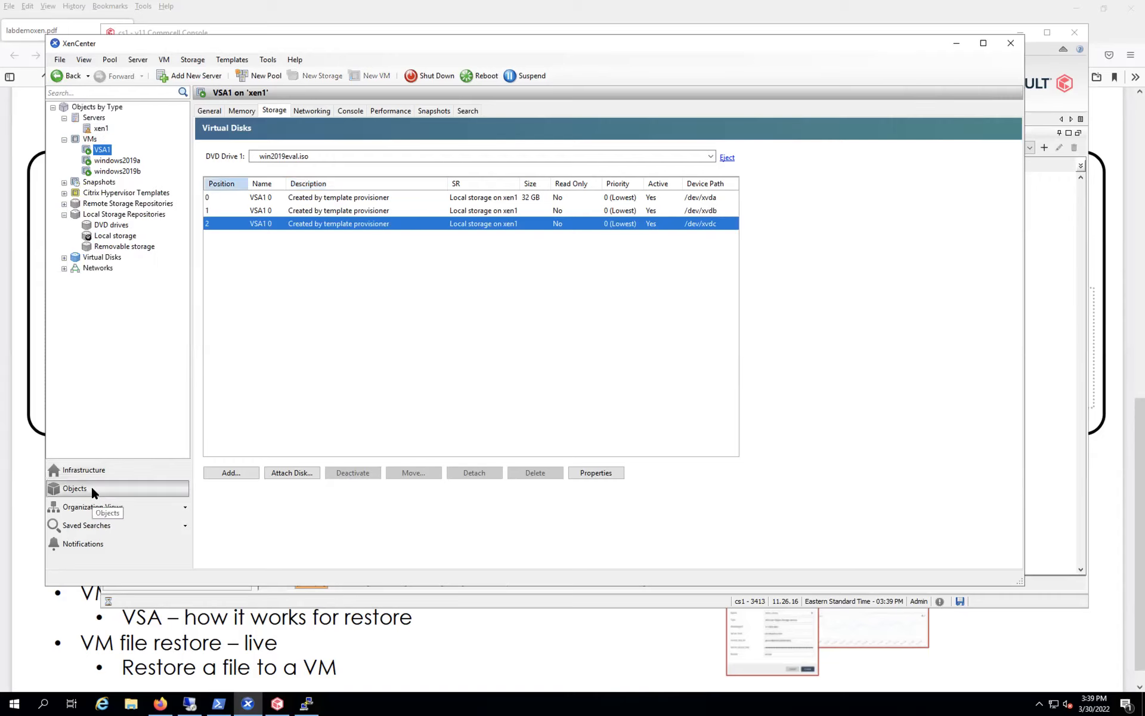
left_click(114, 236)
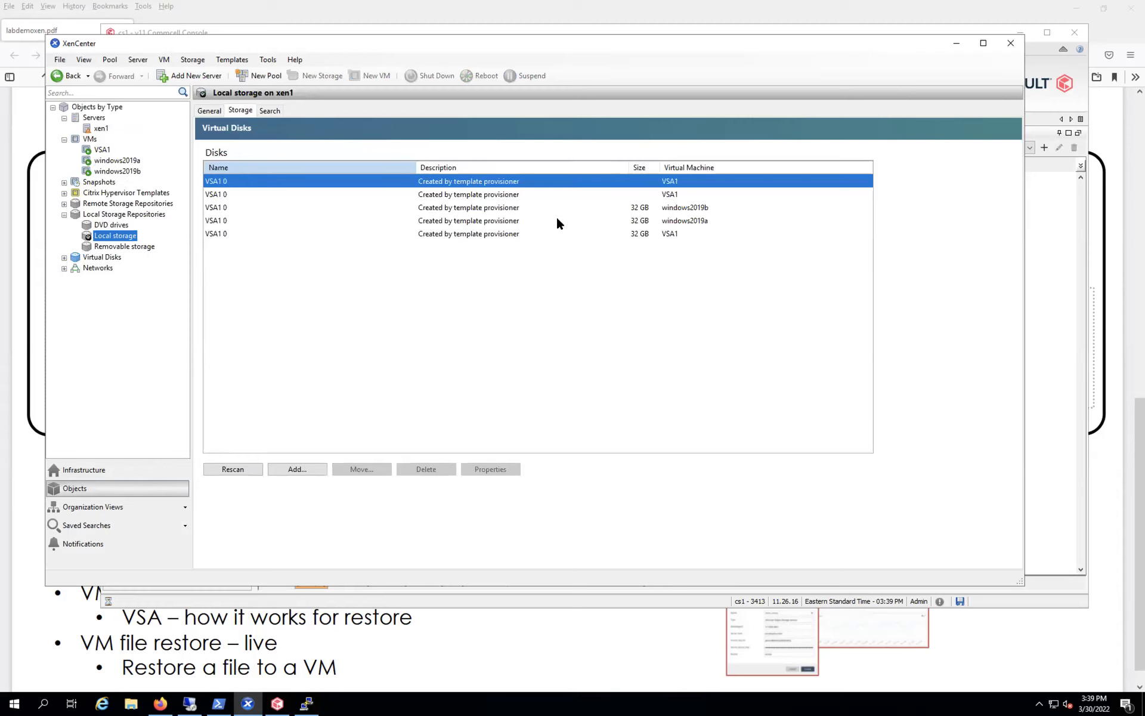
left_click(516, 209)
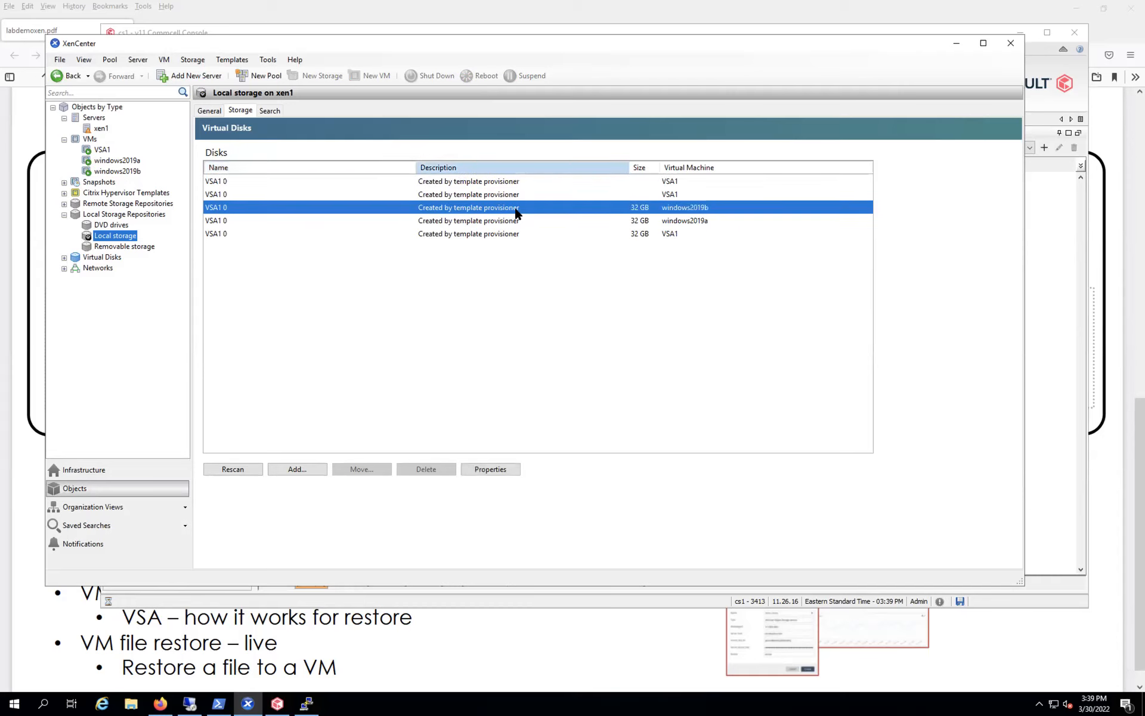
Step: Check which virtual machine each remaining disk on the local storage repository is attached to, covering windows2019a and VSA1
left_click(517, 220)
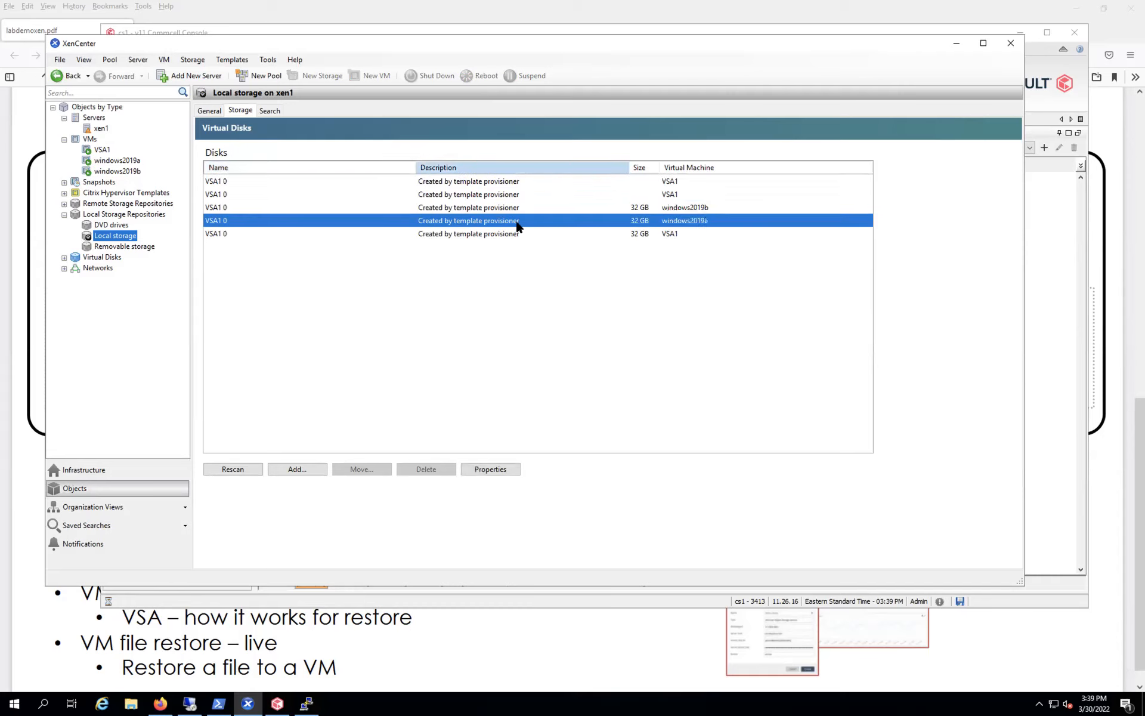
left_click(682, 231)
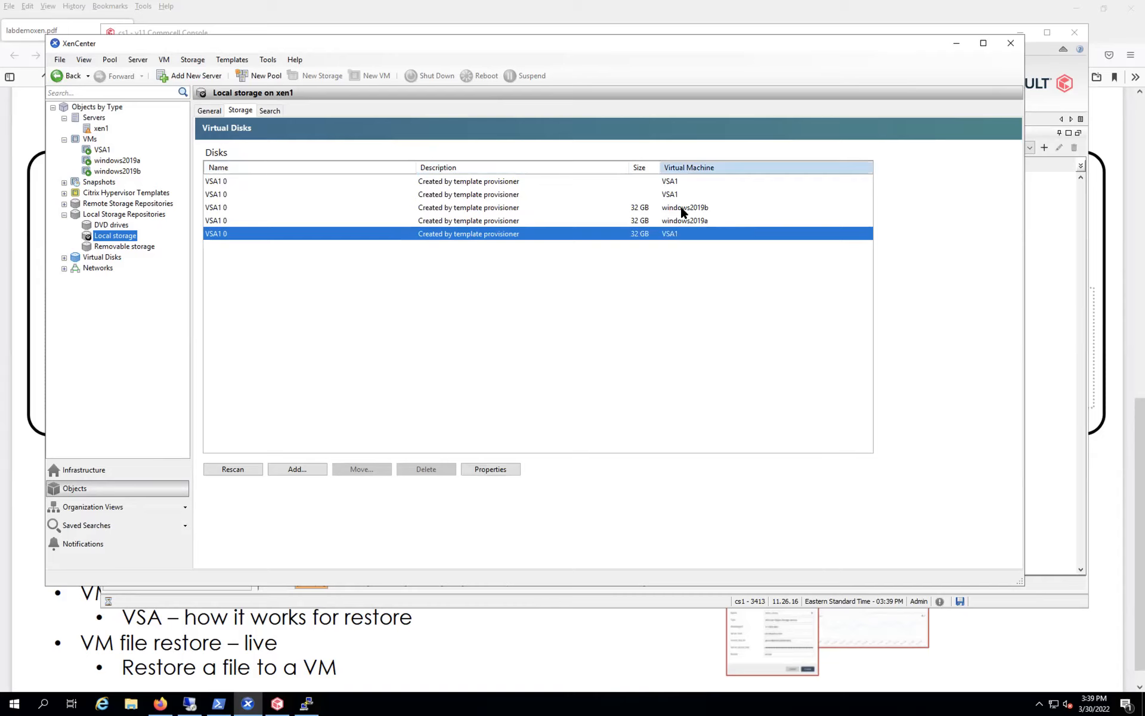
left_click(677, 196)
left_click(669, 182)
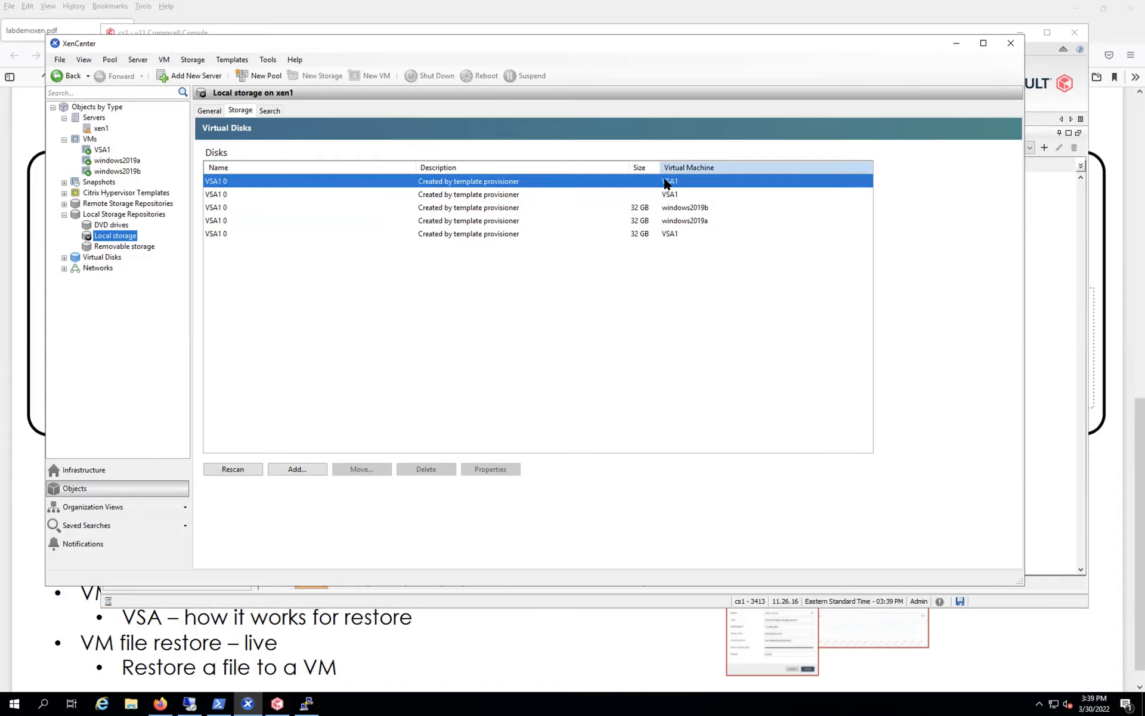
Step: Compare the snapshots of windows2019a, VSA1 and windows2019b
left_click(128, 161)
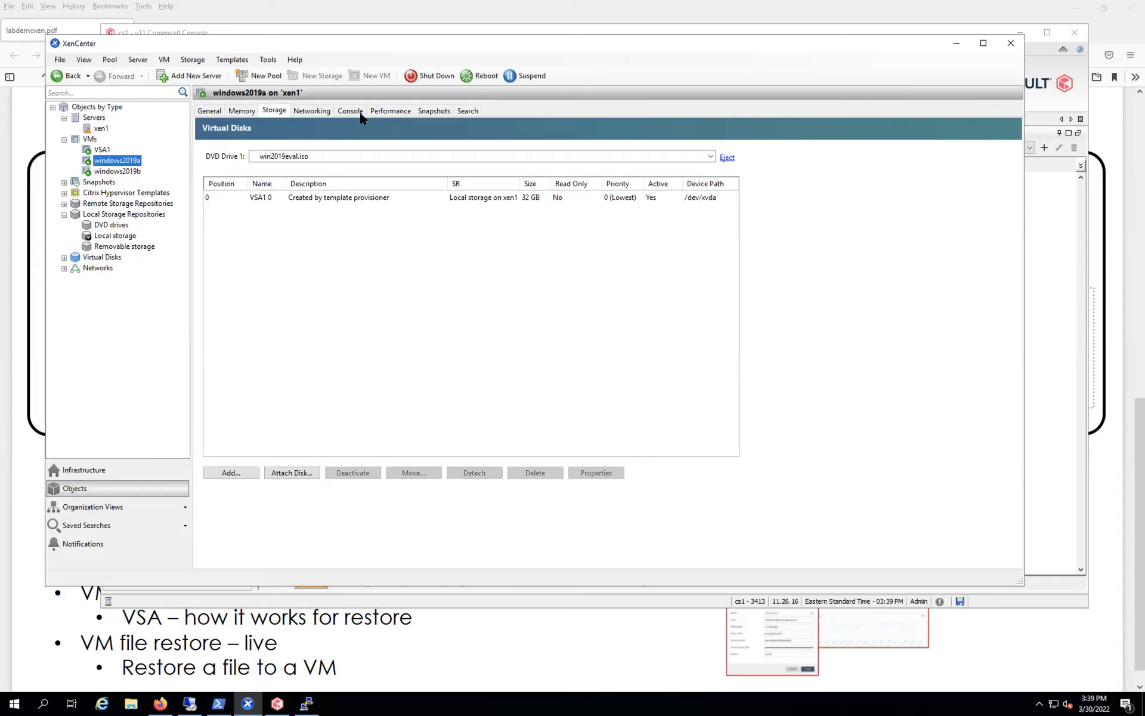
left_click(426, 117)
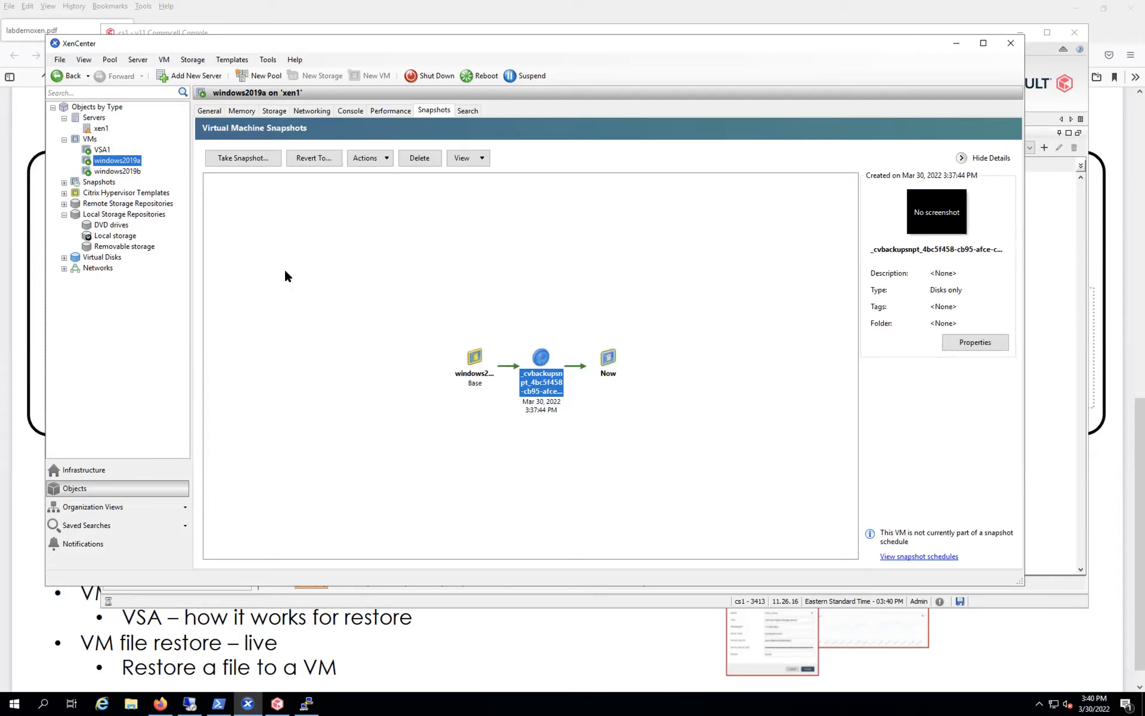
left_click(102, 151)
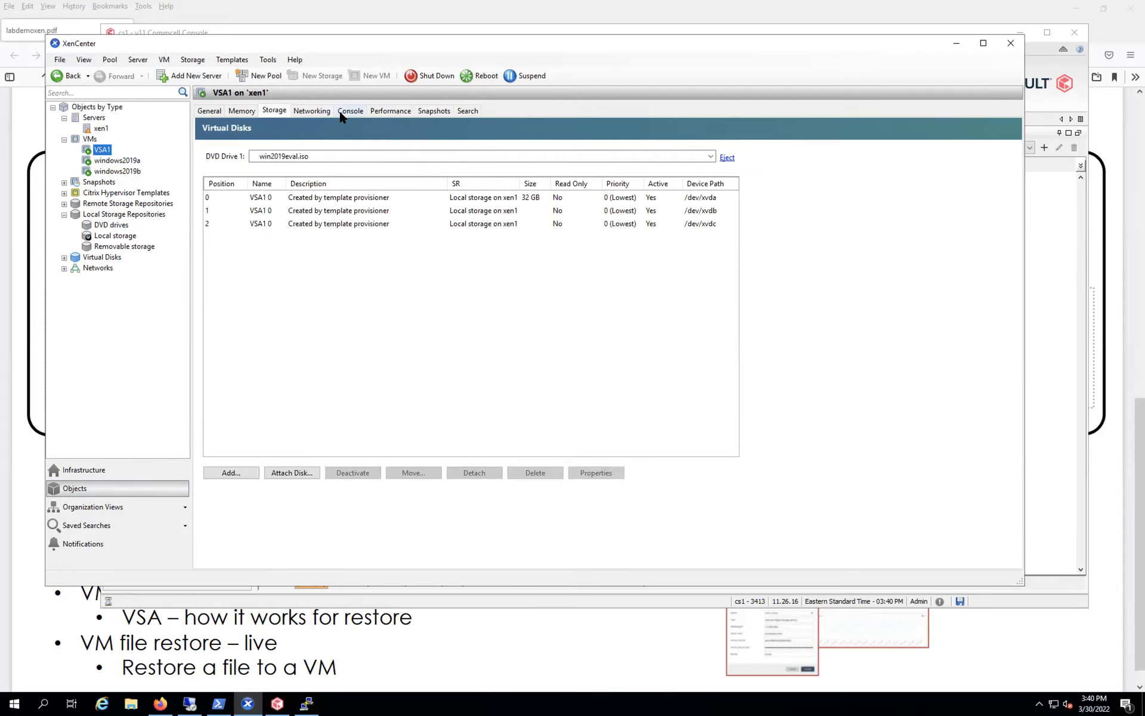
left_click(428, 113)
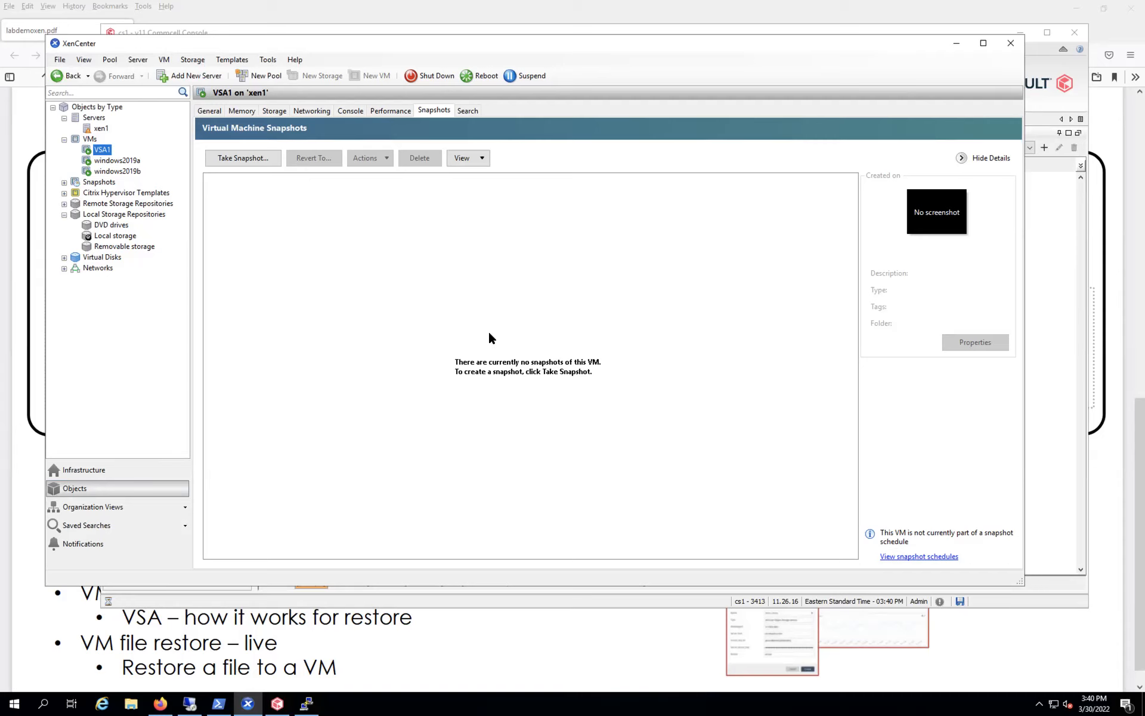
left_click(132, 162)
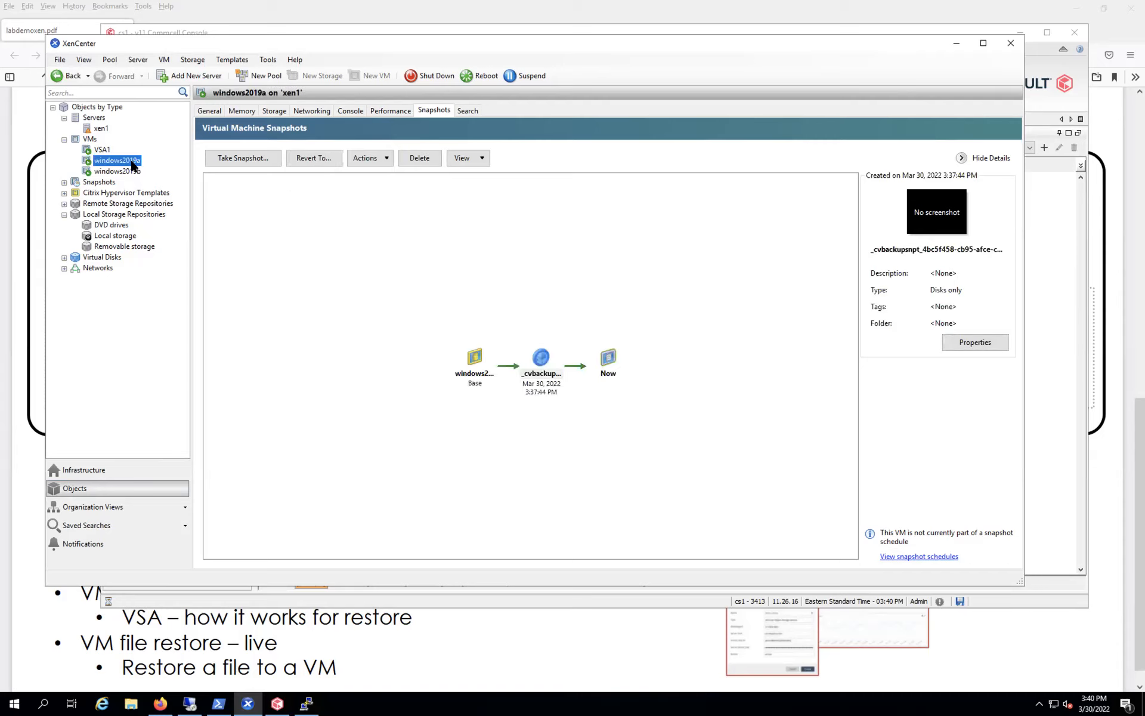
left_click(133, 171)
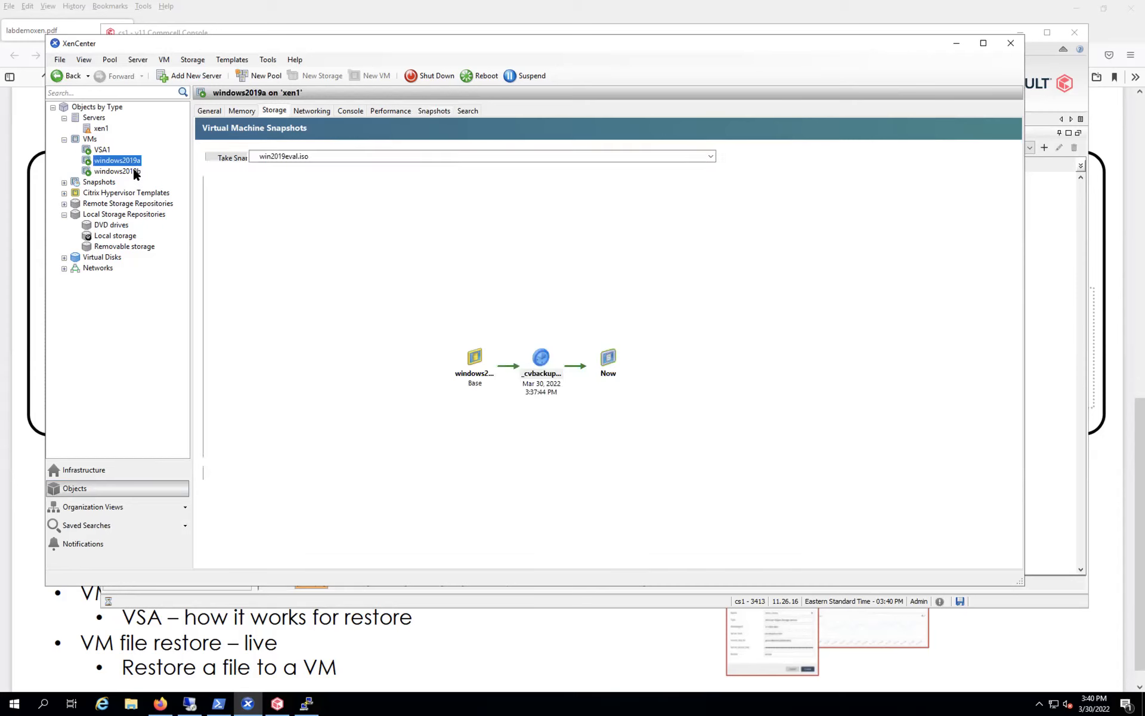
left_click(442, 112)
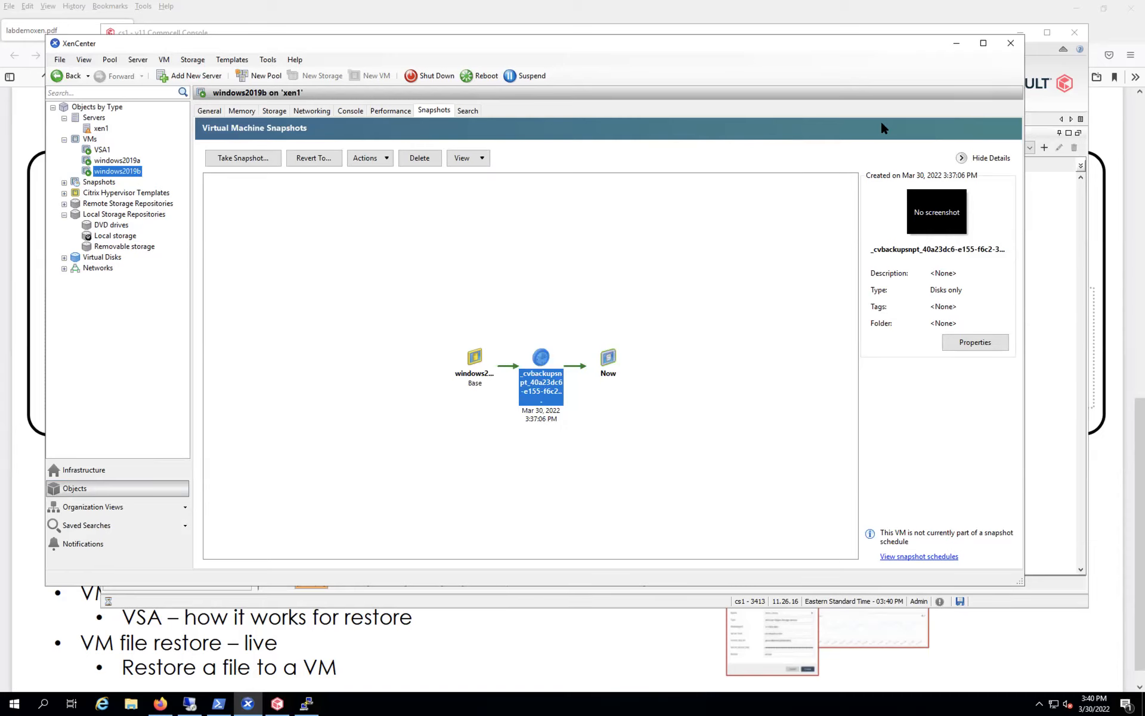
Step: Return to the CommCell Console, check the active jobs and open the details of the Xen1 incremental backup job
left_click(956, 45)
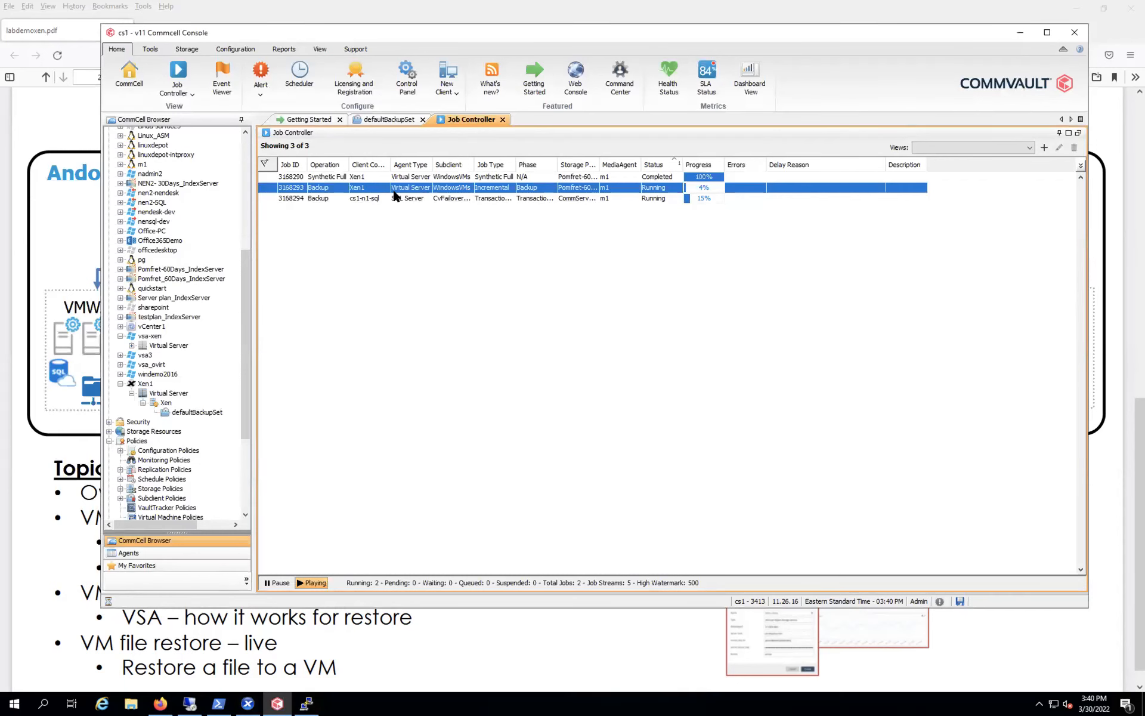
left_click(321, 198)
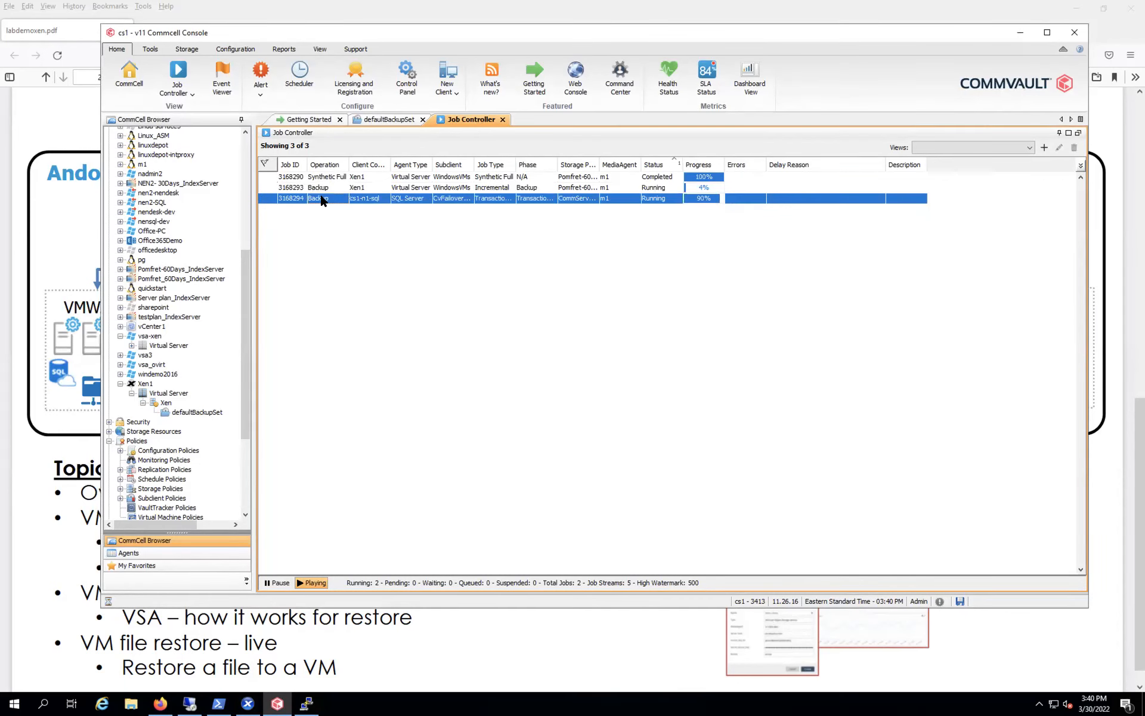
left_click(318, 186)
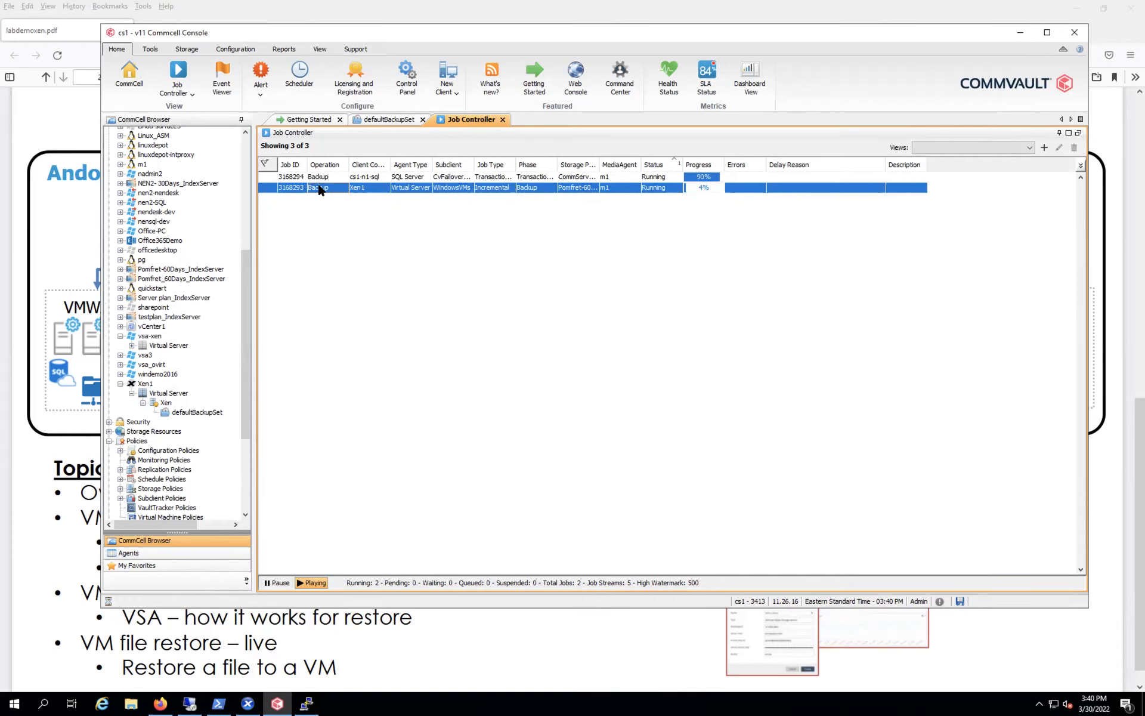
double_click(319, 188)
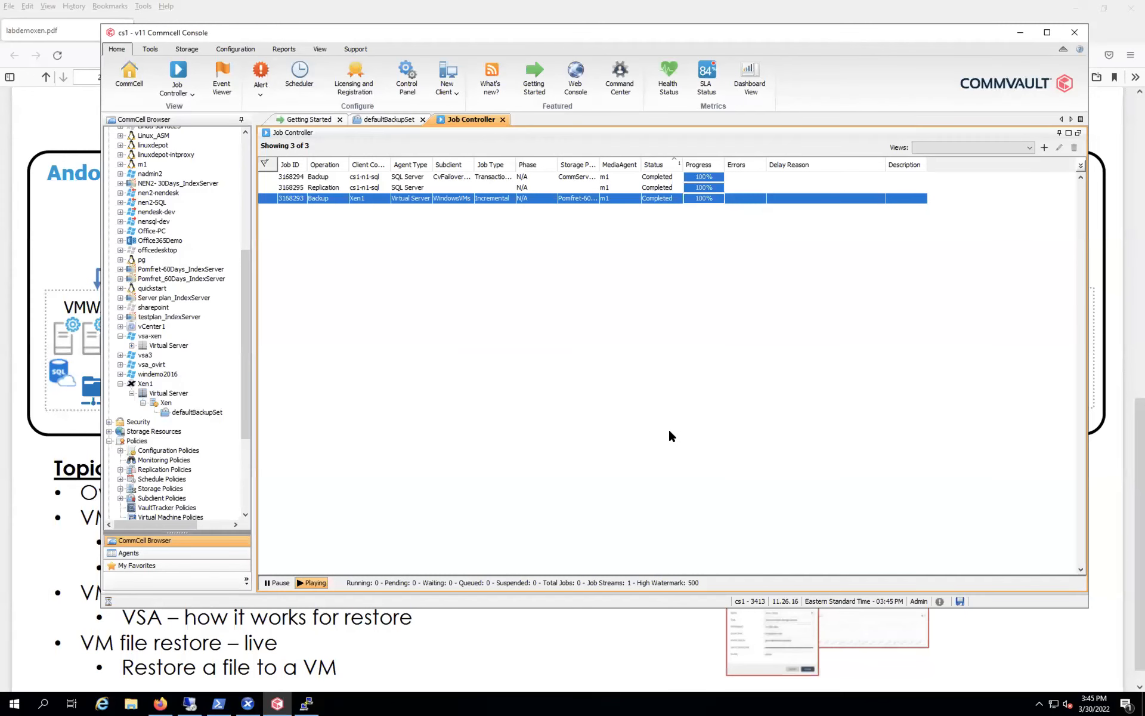
Step: Review the completed Xen1 incremental job's per-VM backup sizes, times and durations, close its details and switch to the labdemoxen.pdf overview
double_click(344, 203)
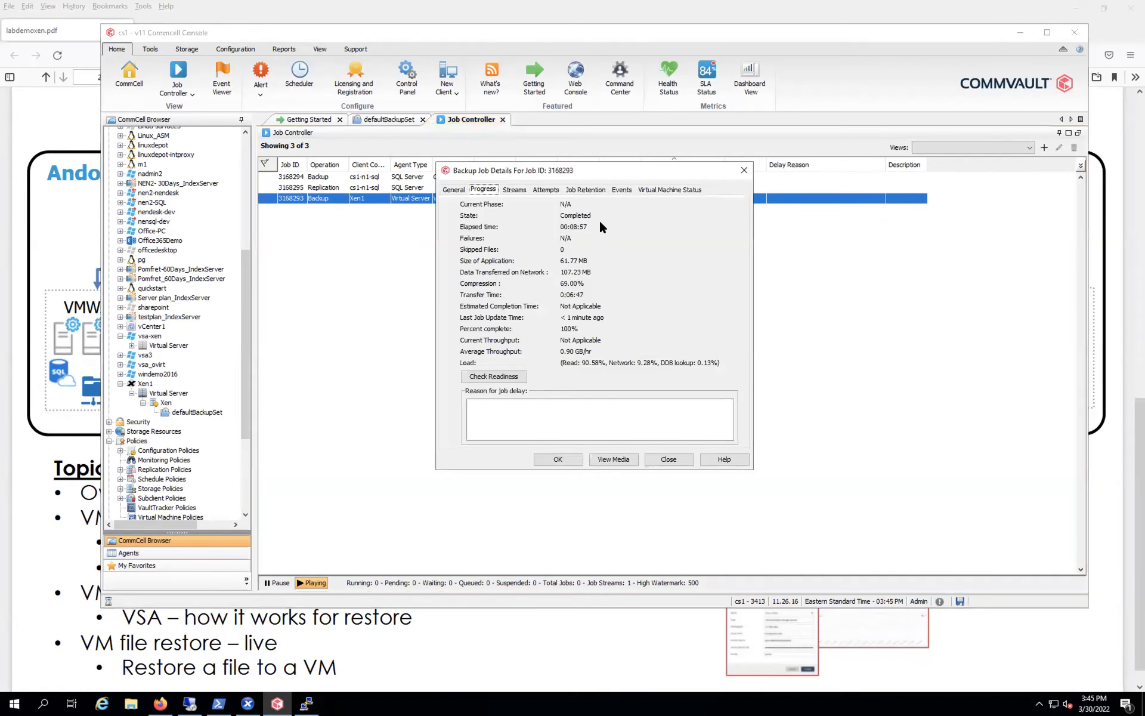
left_click(651, 189)
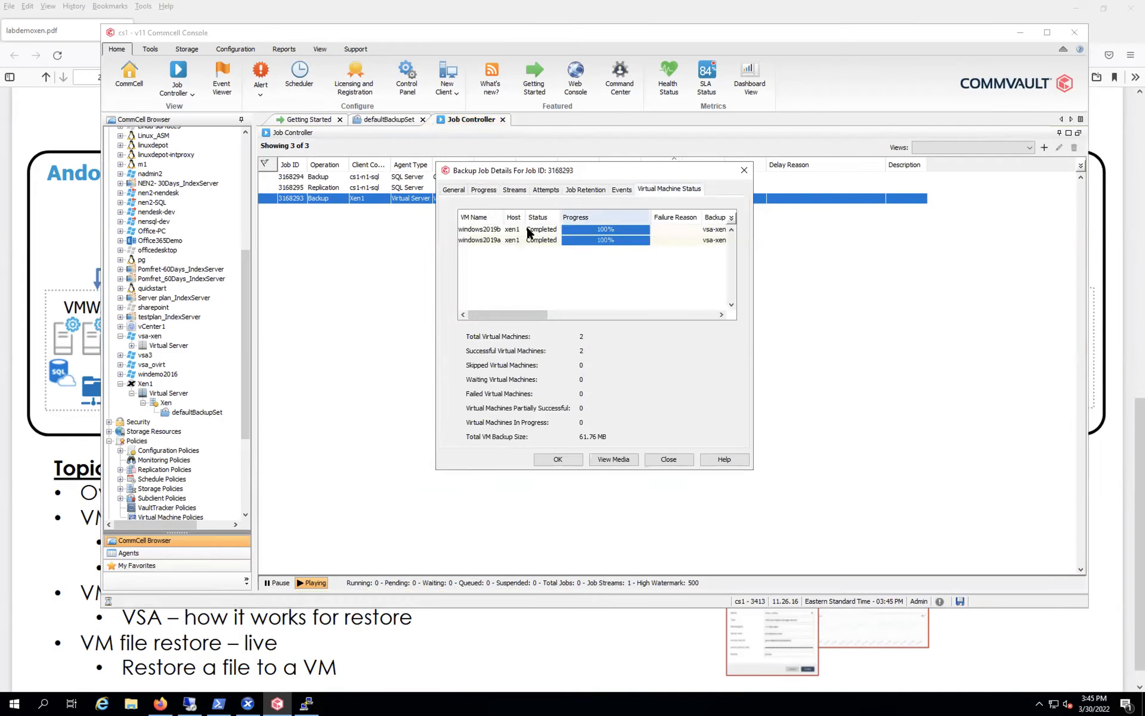
left_click(591, 310)
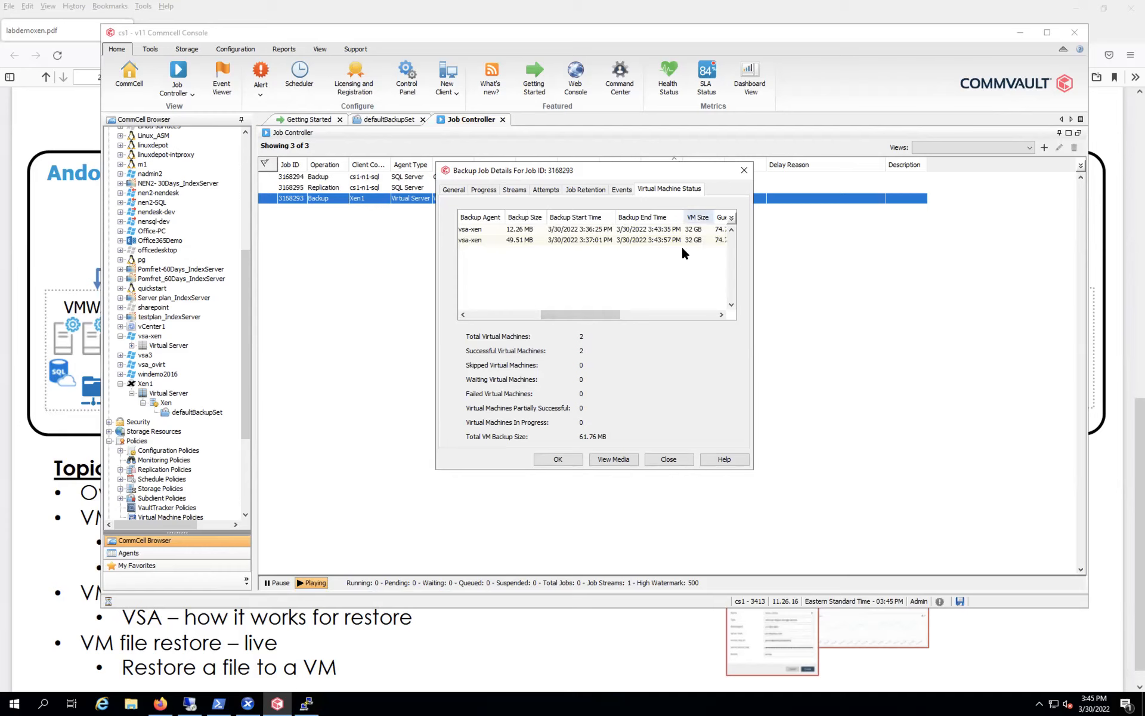
left_click_drag(606, 309, 631, 316)
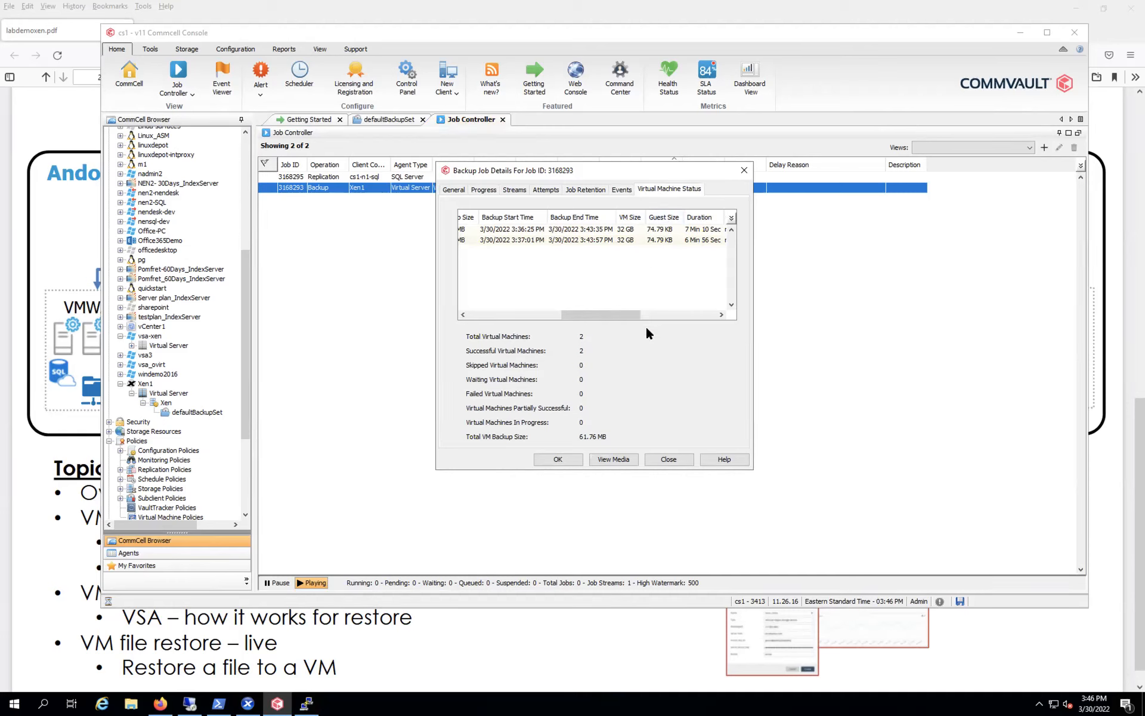
left_click(668, 461)
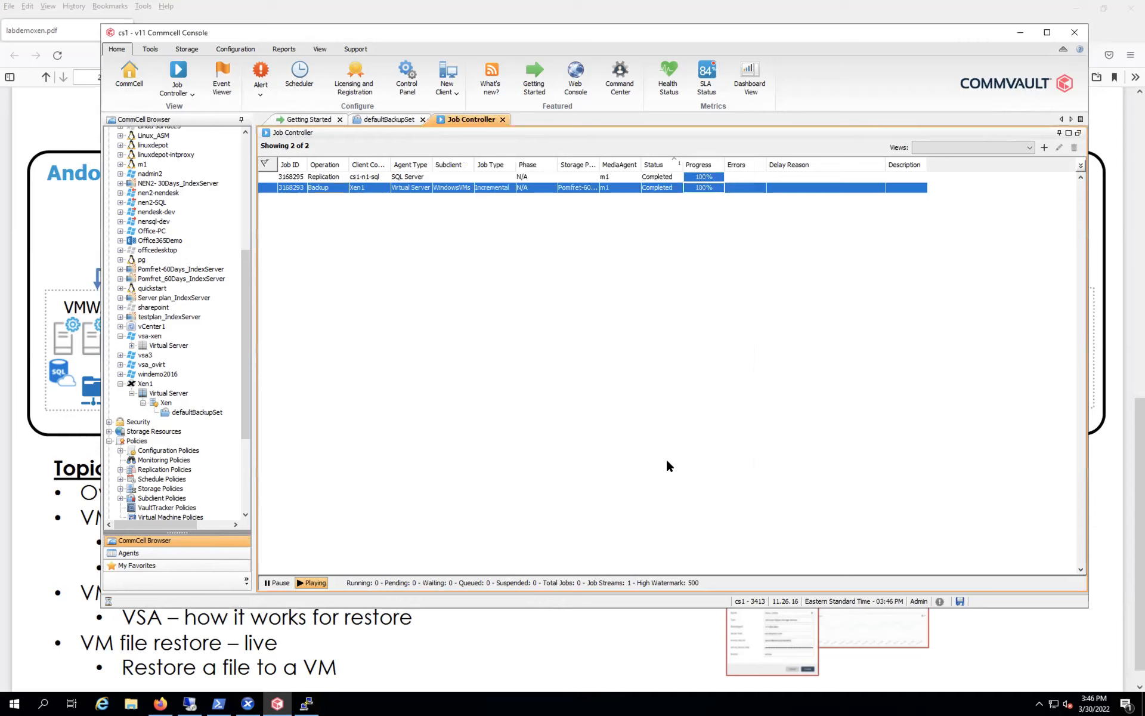
left_click(65, 124)
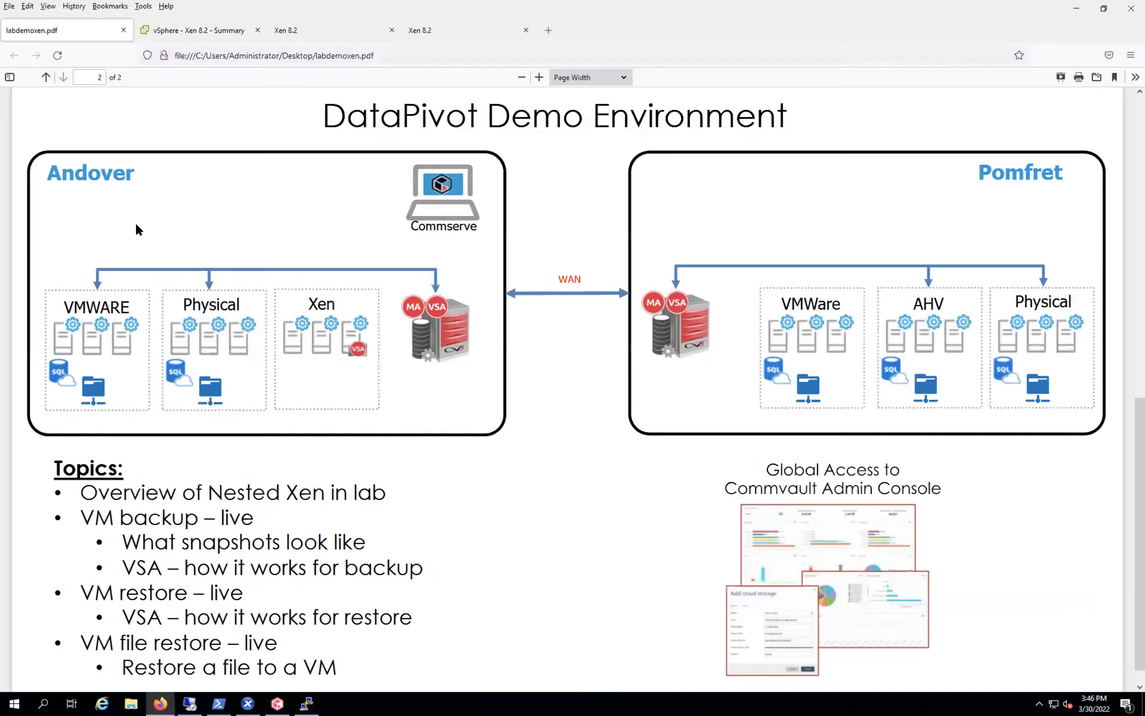
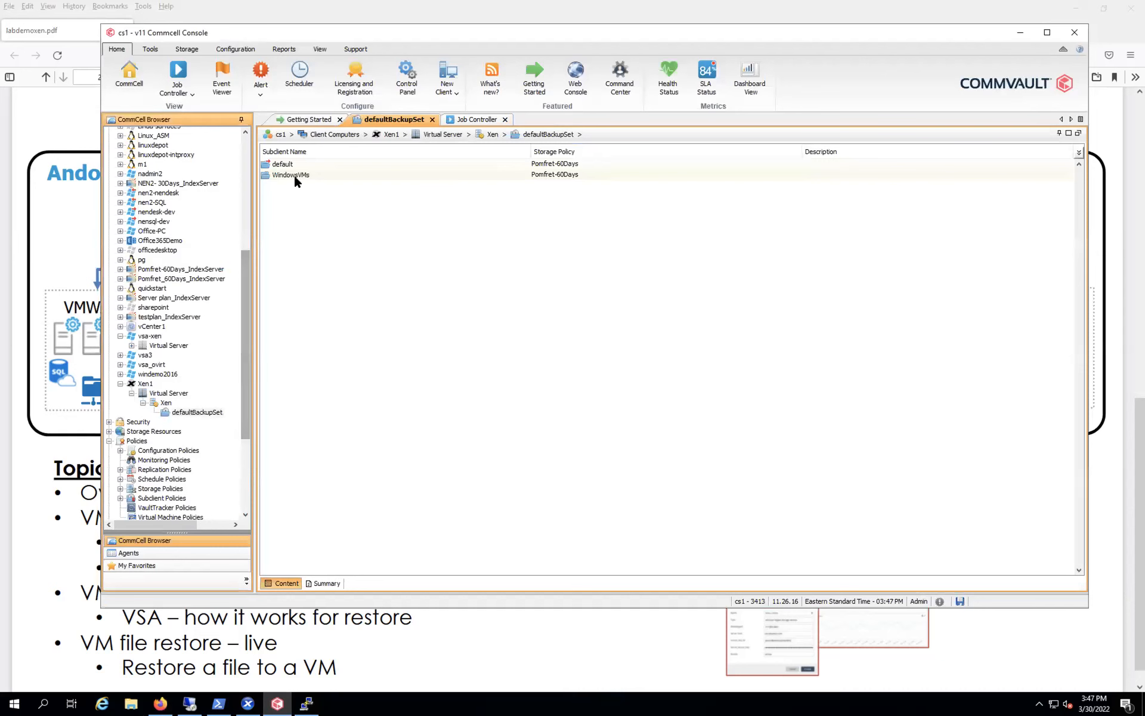
Step: Open the Browse and Restore options for the WindowsVMs subclient in the CommCell Console
left_click(295, 173)
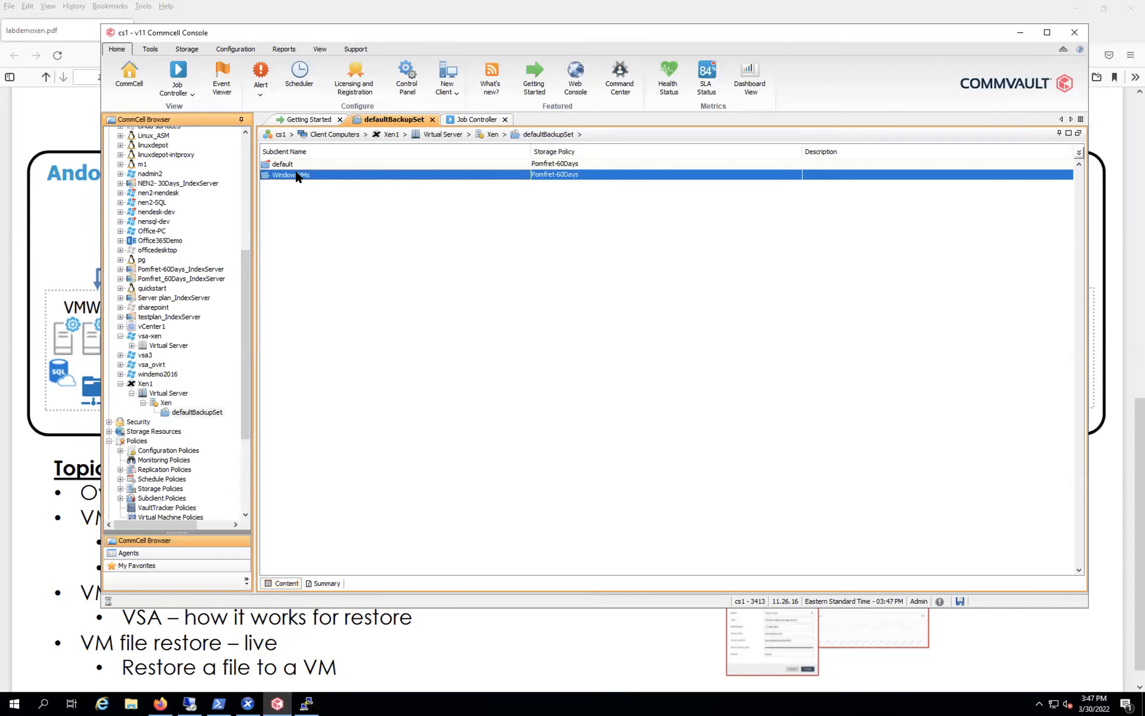
right_click(296, 174)
left_click(323, 192)
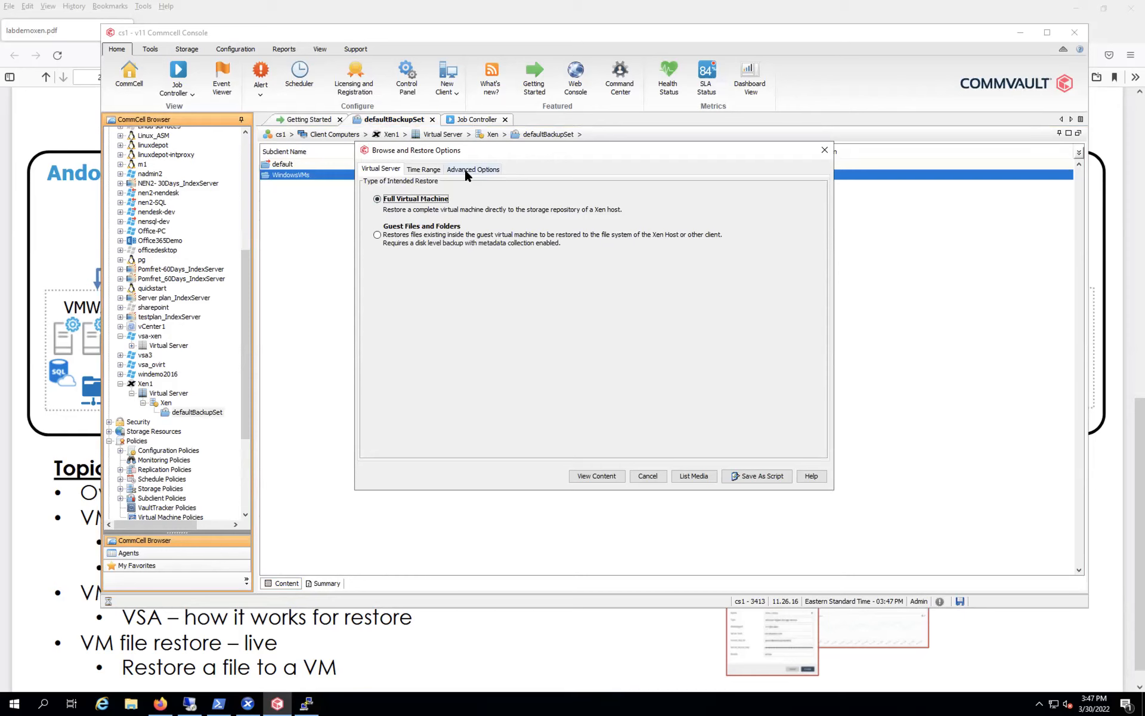
Step: Try the absolute and relative time range criteria for the restore, and return to Latest Backup
left_click(433, 172)
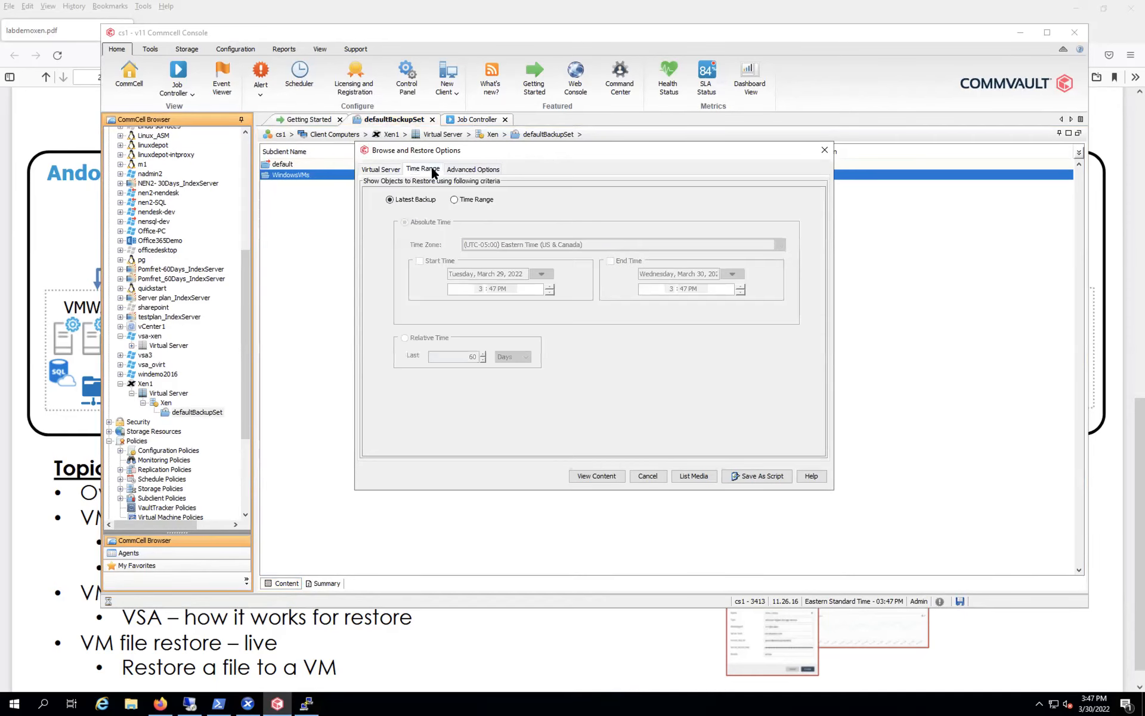
left_click(458, 200)
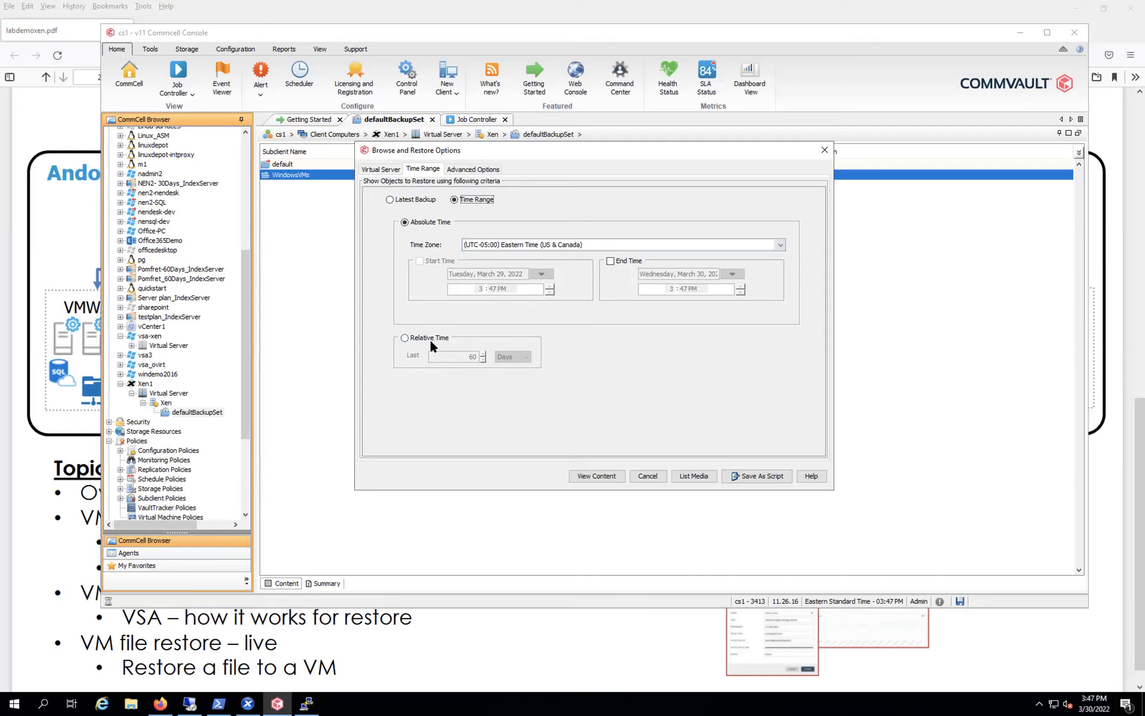
left_click(404, 338)
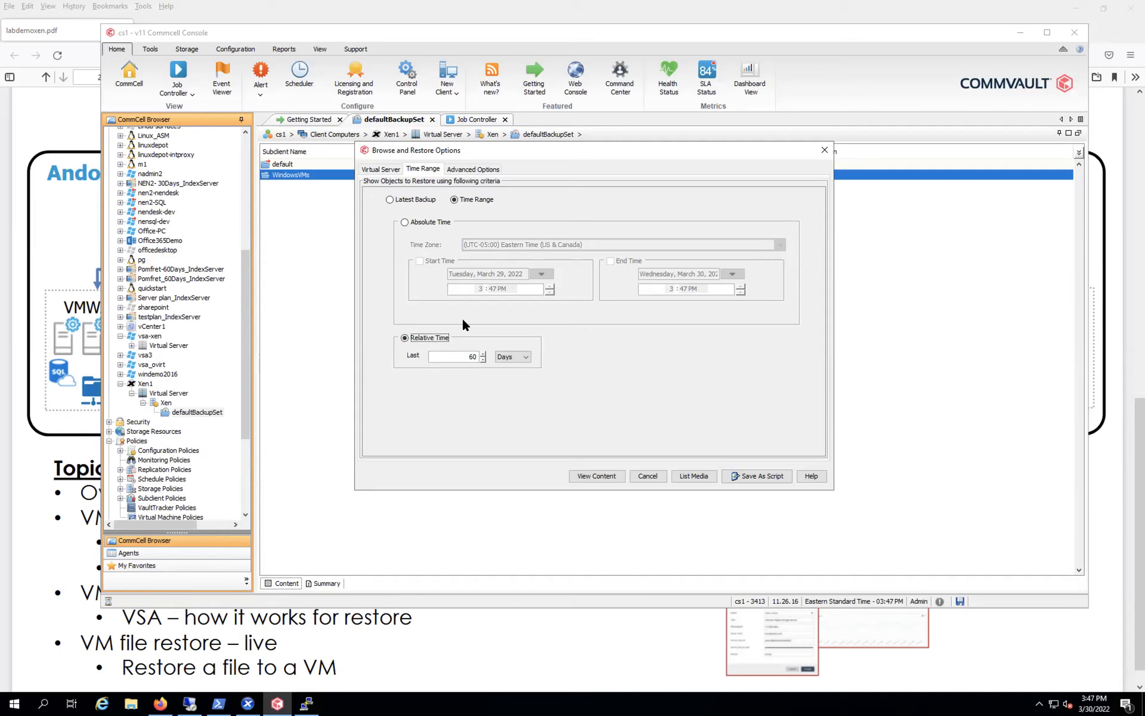
left_click(395, 201)
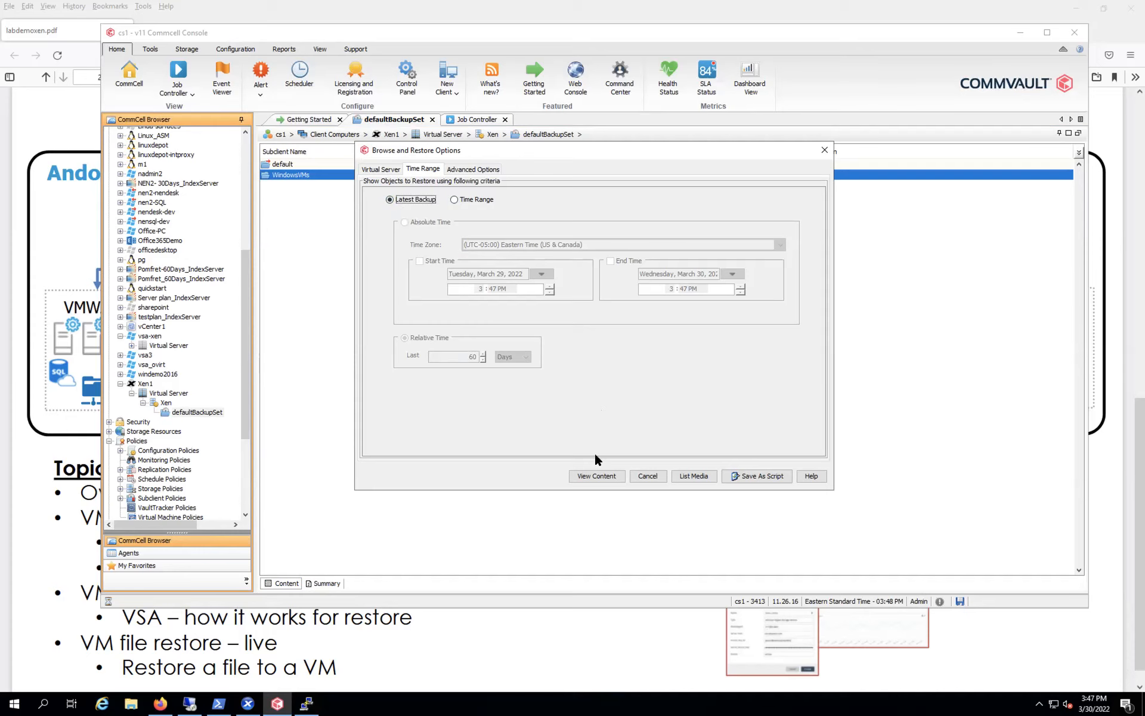
Step: View the latest backup's content, mark windows2019a under defaultBackupSet for restore, and widen the Name column of its file list
left_click(596, 475)
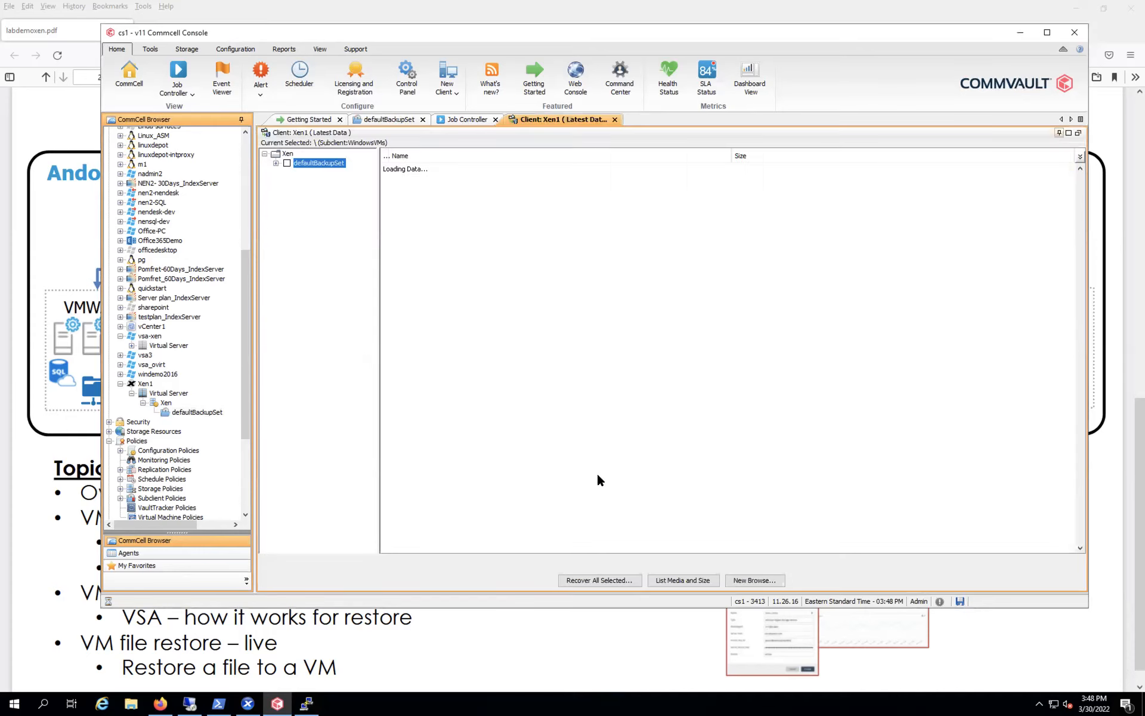
left_click(275, 162)
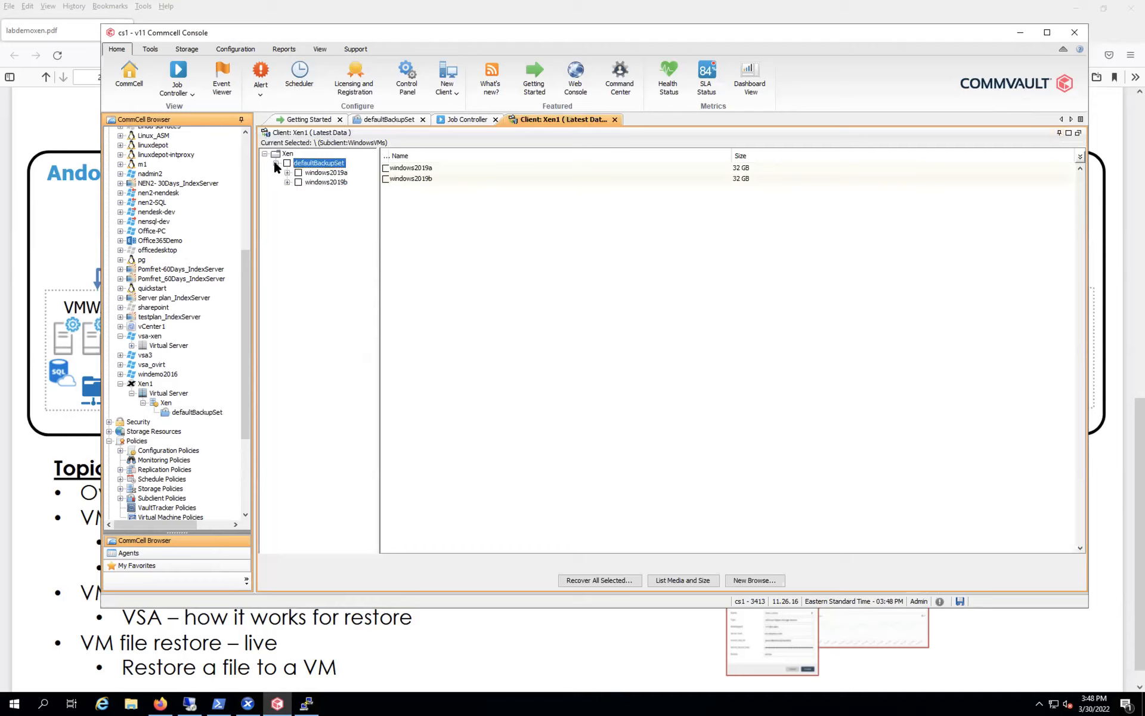
left_click(320, 174)
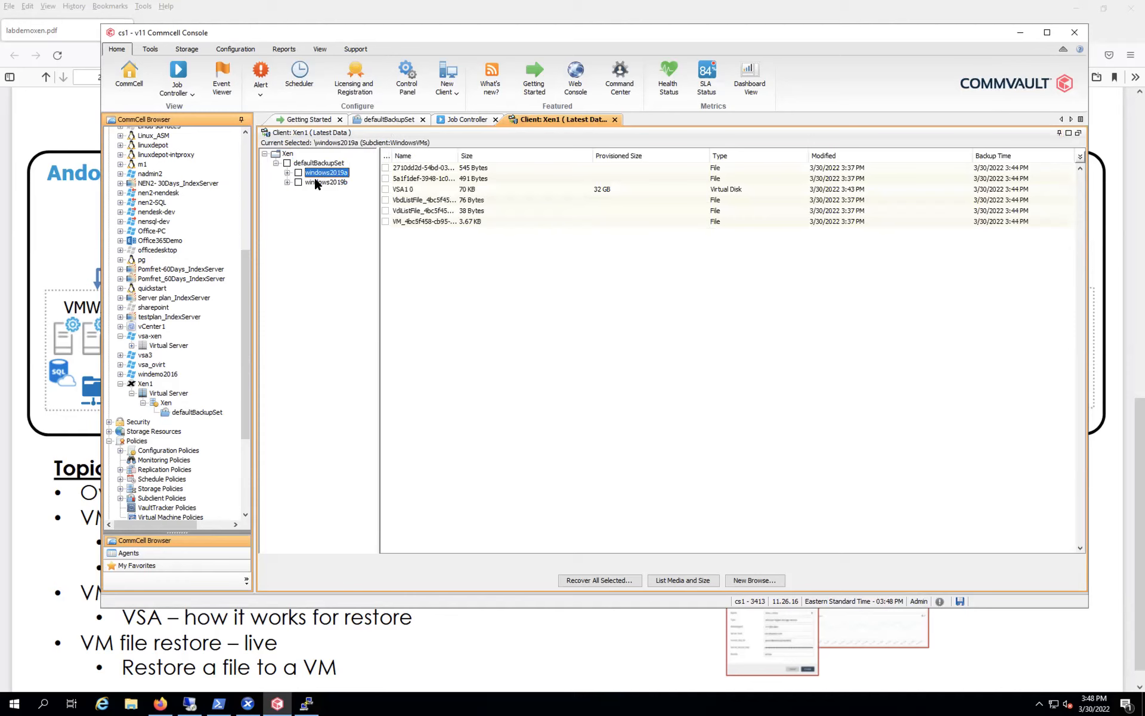
left_click(298, 173)
left_click_drag(458, 151, 516, 158)
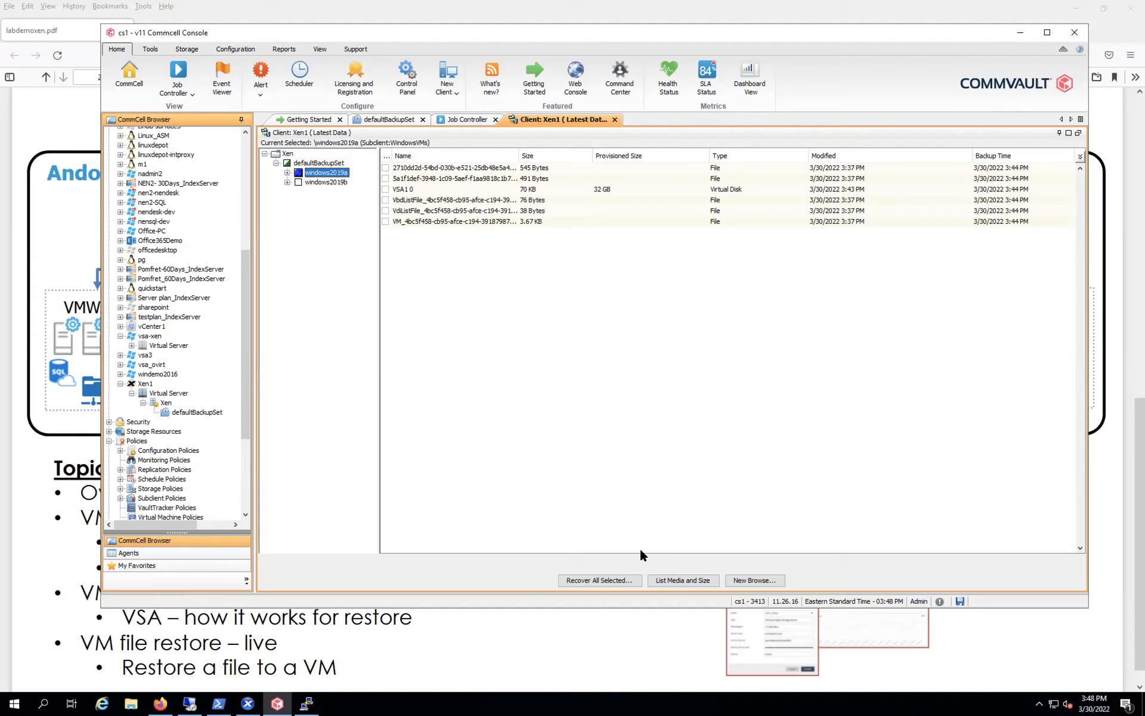
Step: Start recovering the selected VM, turn off In Place restore and keep Xen1 as the destination XenPool
left_click(602, 580)
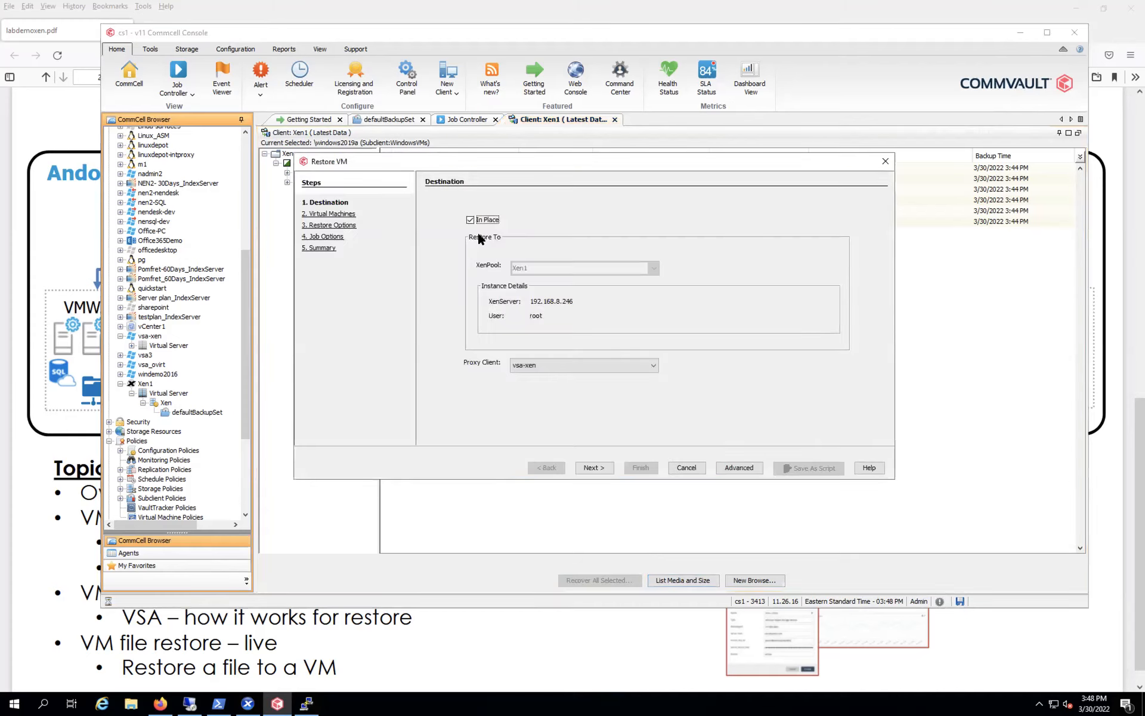
left_click(470, 220)
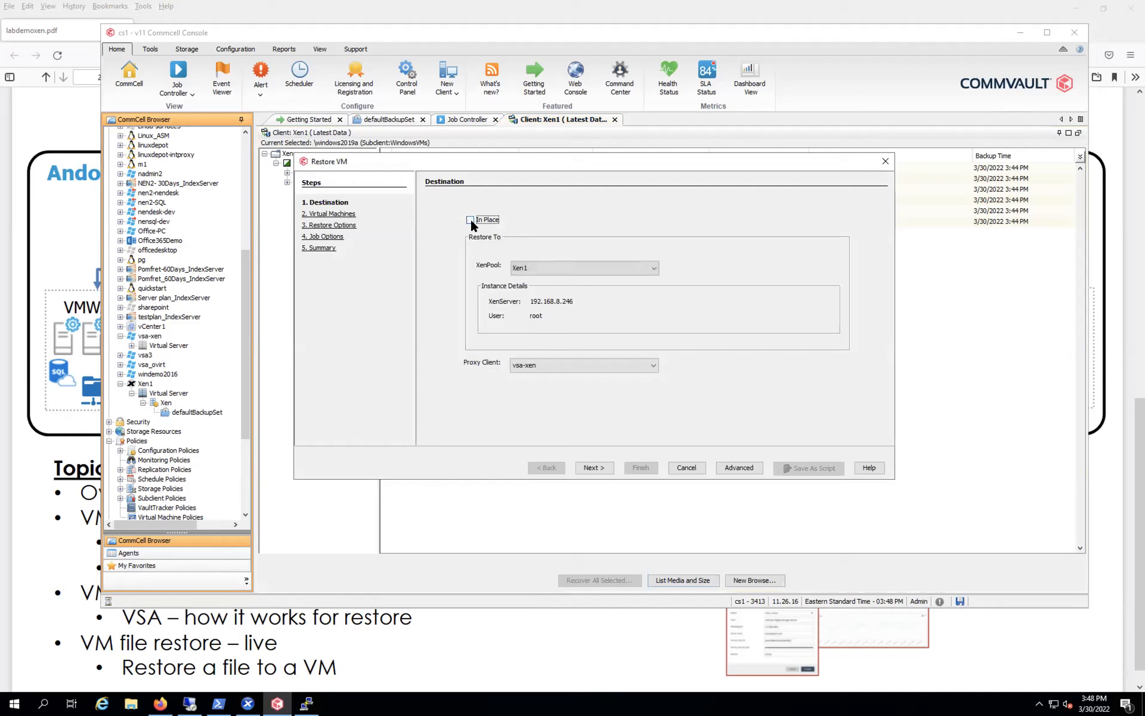
left_click(520, 268)
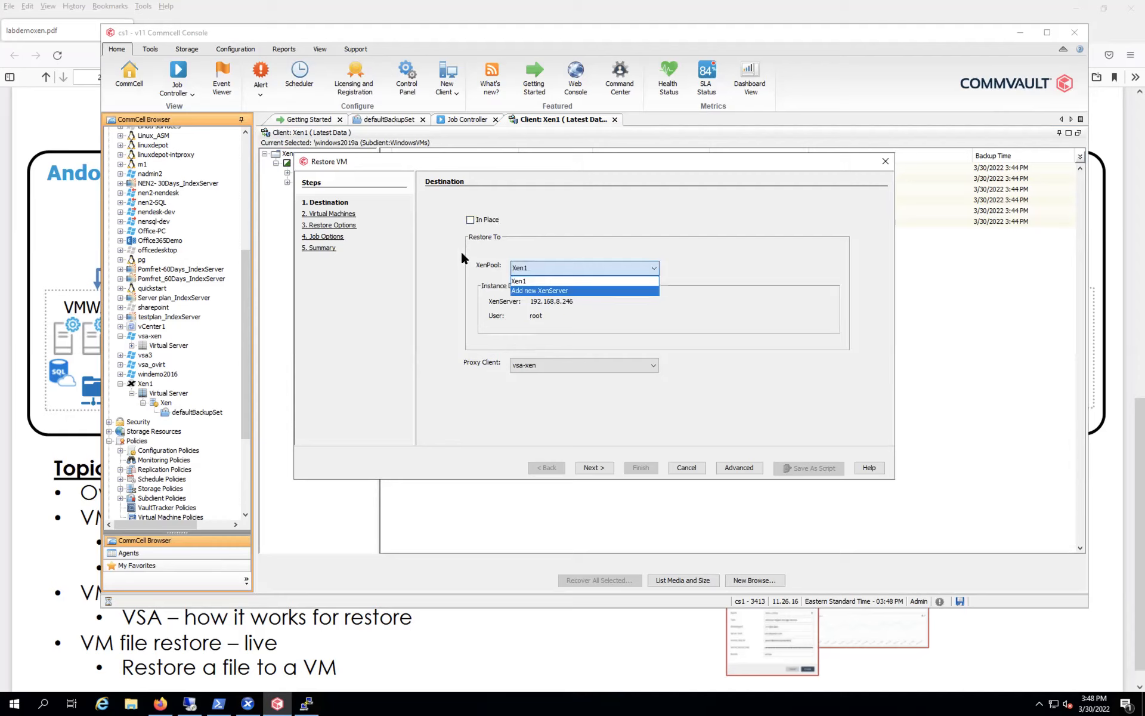
left_click(437, 266)
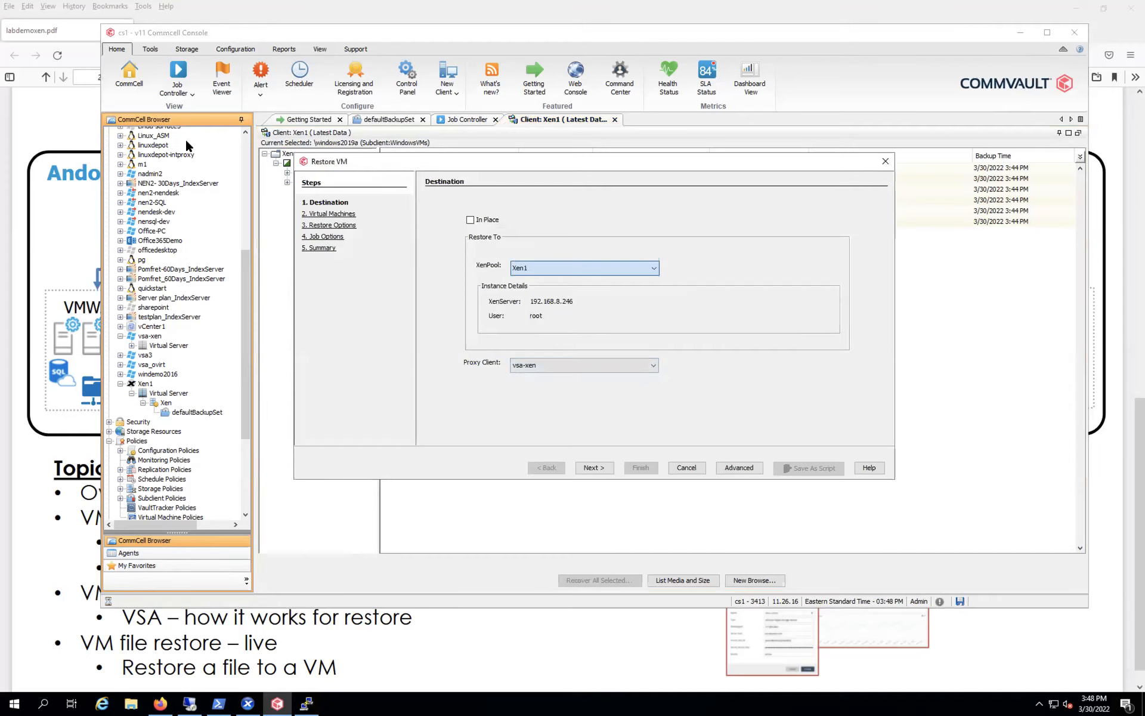
Step: Review the lab environment diagram, return to the CommCell Console's restore wizard and set the restored VM's display name to windows2019aTest
left_click(76, 109)
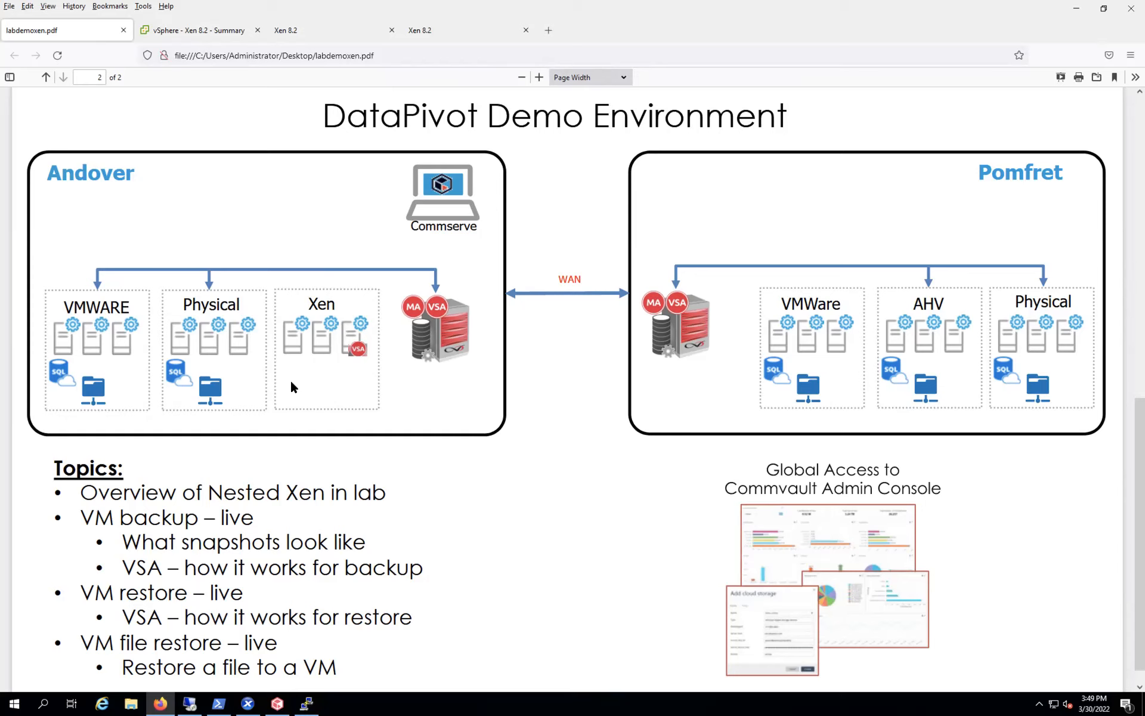
left_click(278, 703)
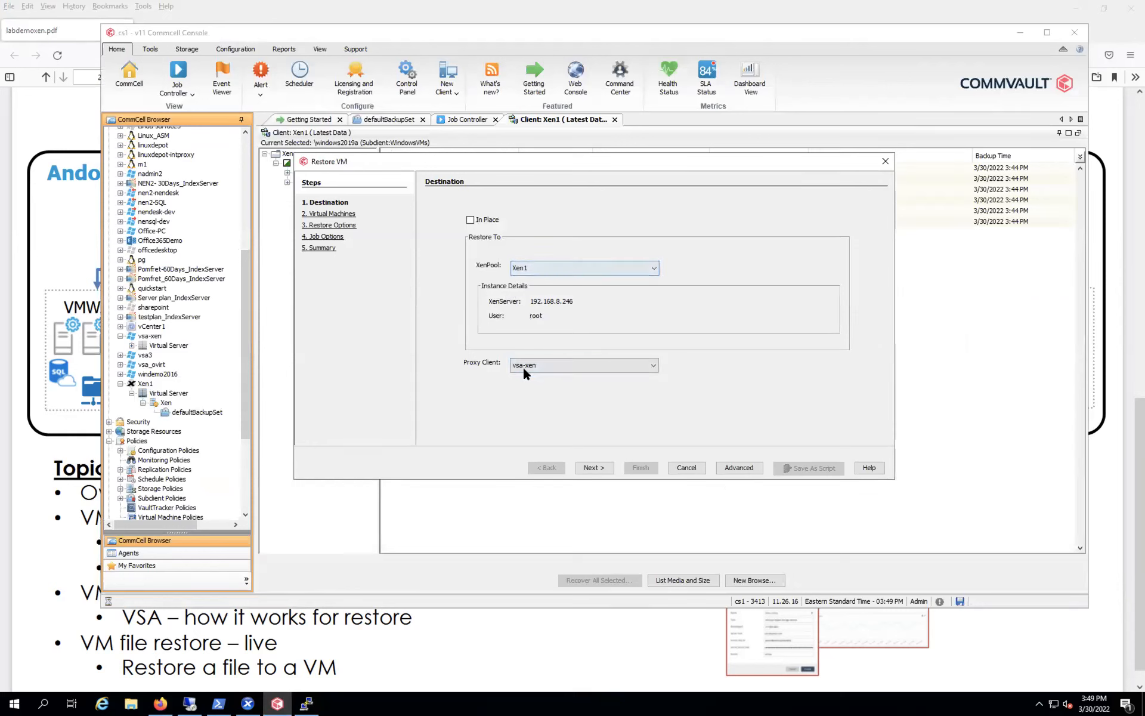
left_click(587, 468)
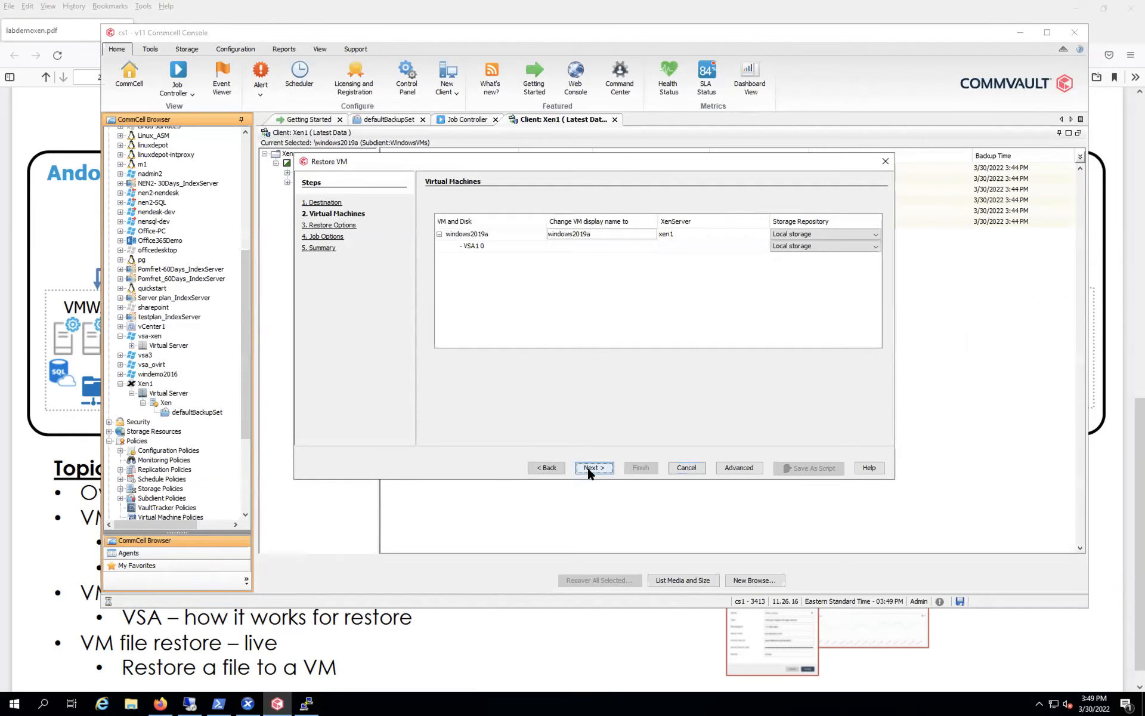
left_click(481, 235)
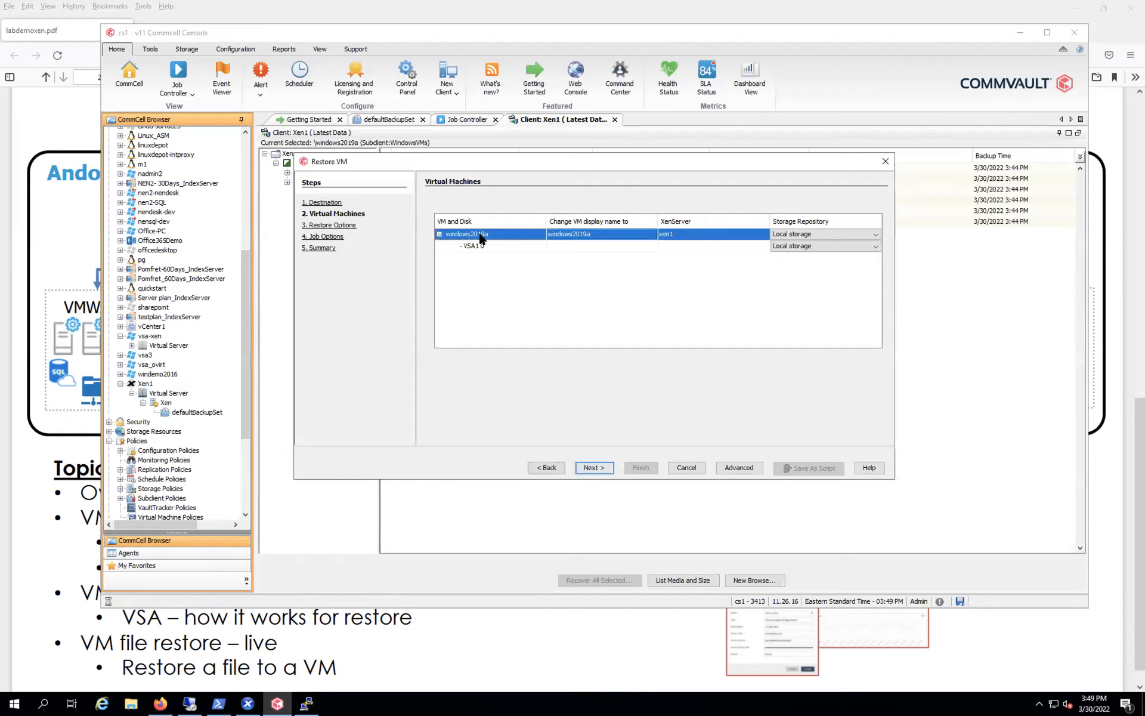
left_click(593, 236)
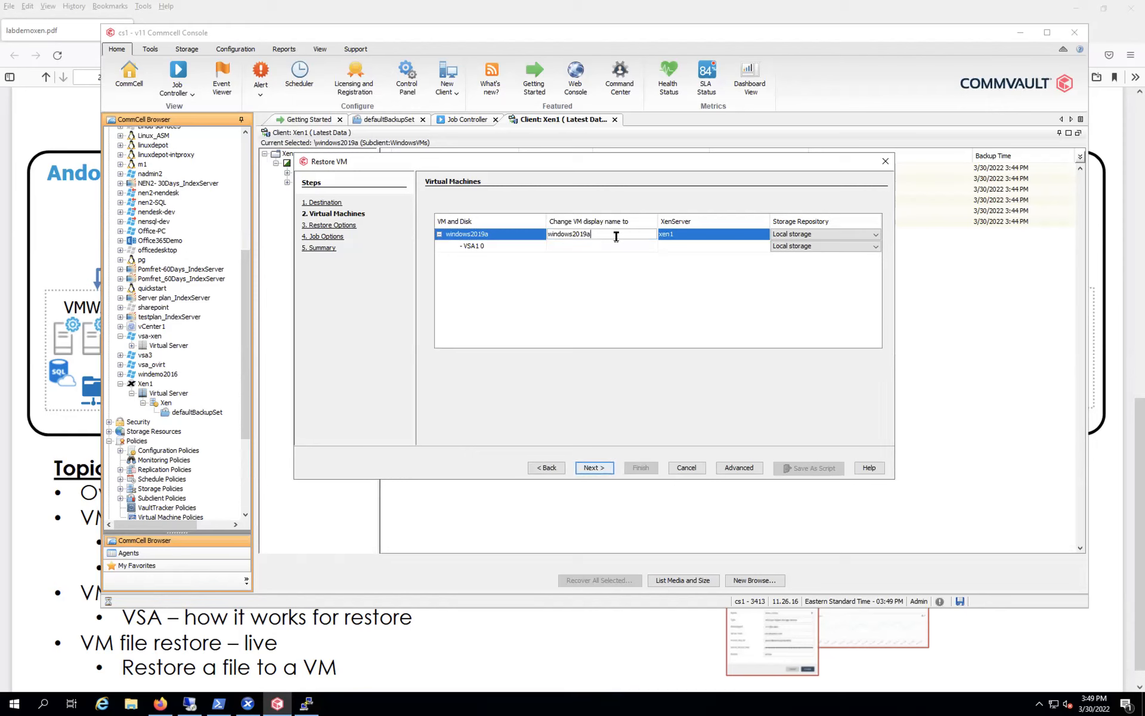
type("Test")
Step: Leave power-on and overwrite turned off, keep immediate job initiation, and submit the VM restore job
left_click(594, 468)
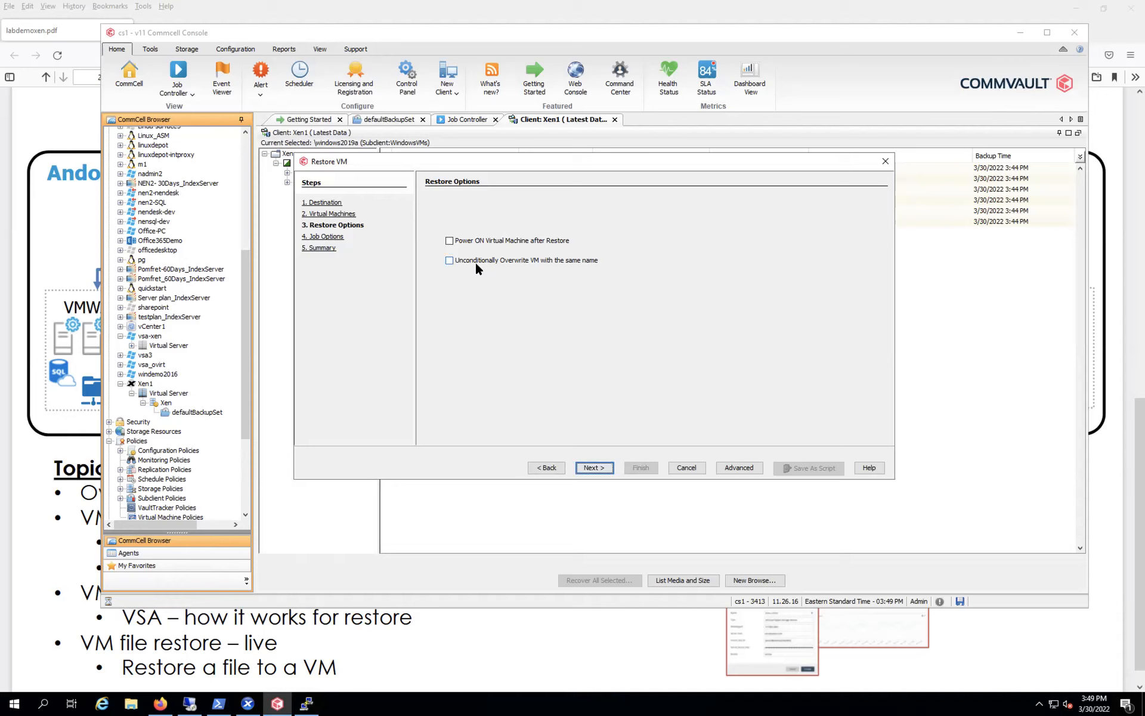
left_click(588, 469)
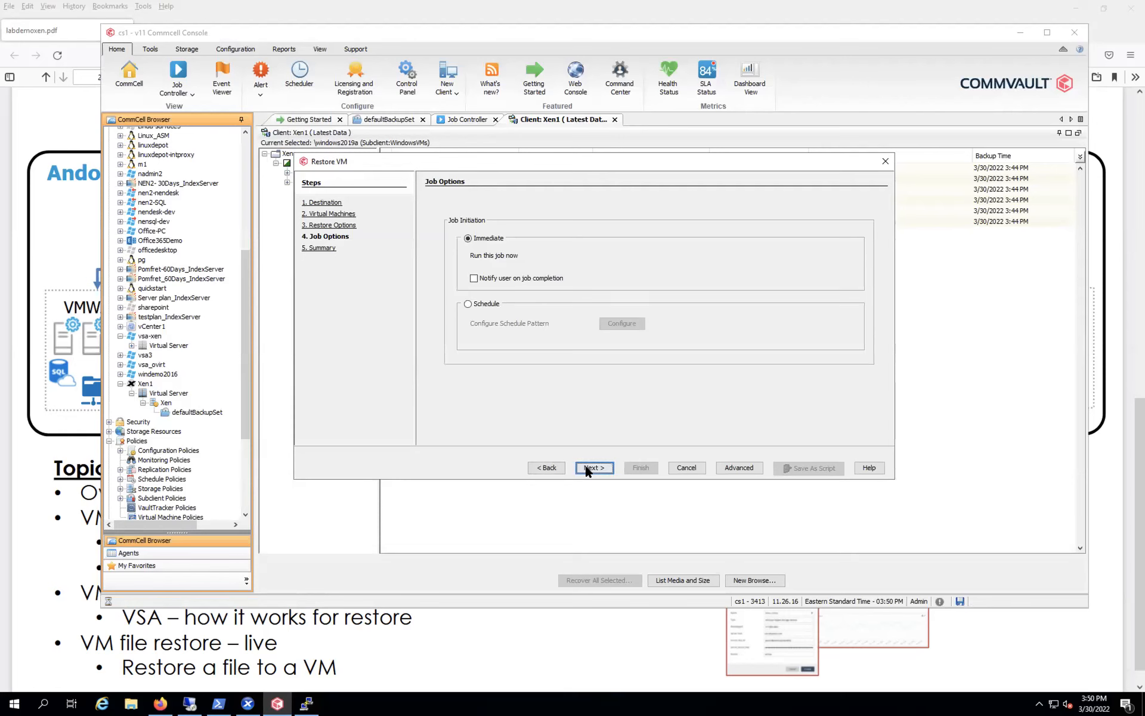
left_click(586, 468)
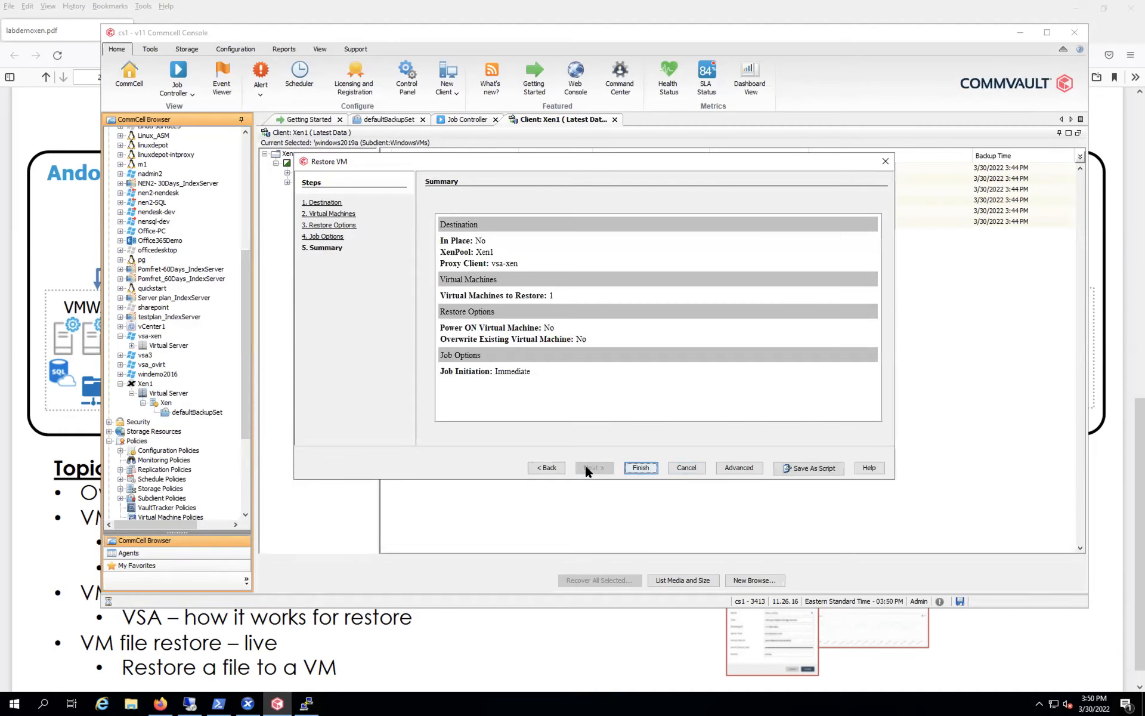
left_click(646, 466)
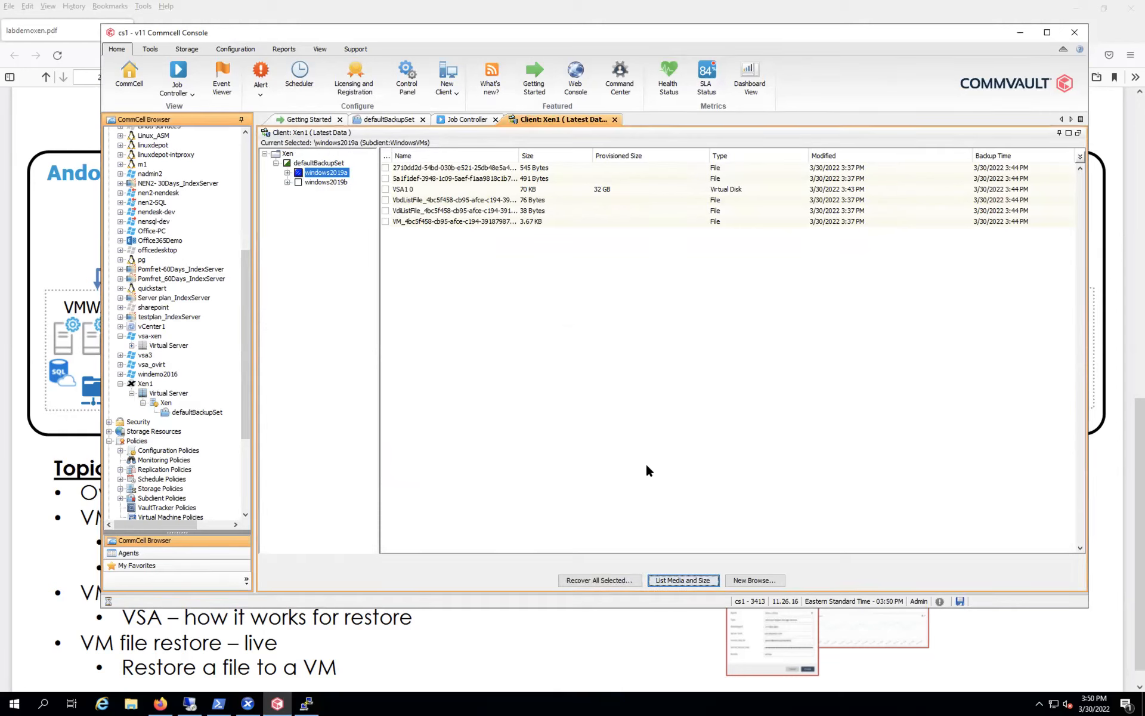
Step: Examine the Xen1 restore job's virtual machine status, streams and progress in the Job Controller, and close its details
left_click(455, 118)
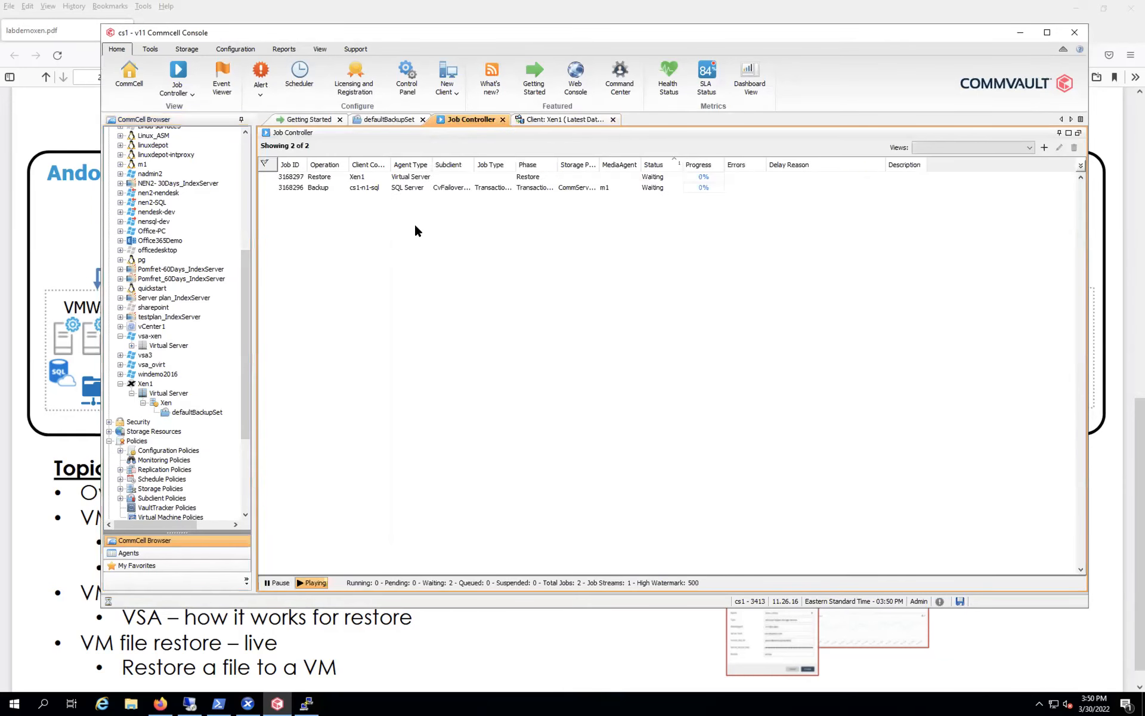
left_click(331, 178)
double_click(332, 179)
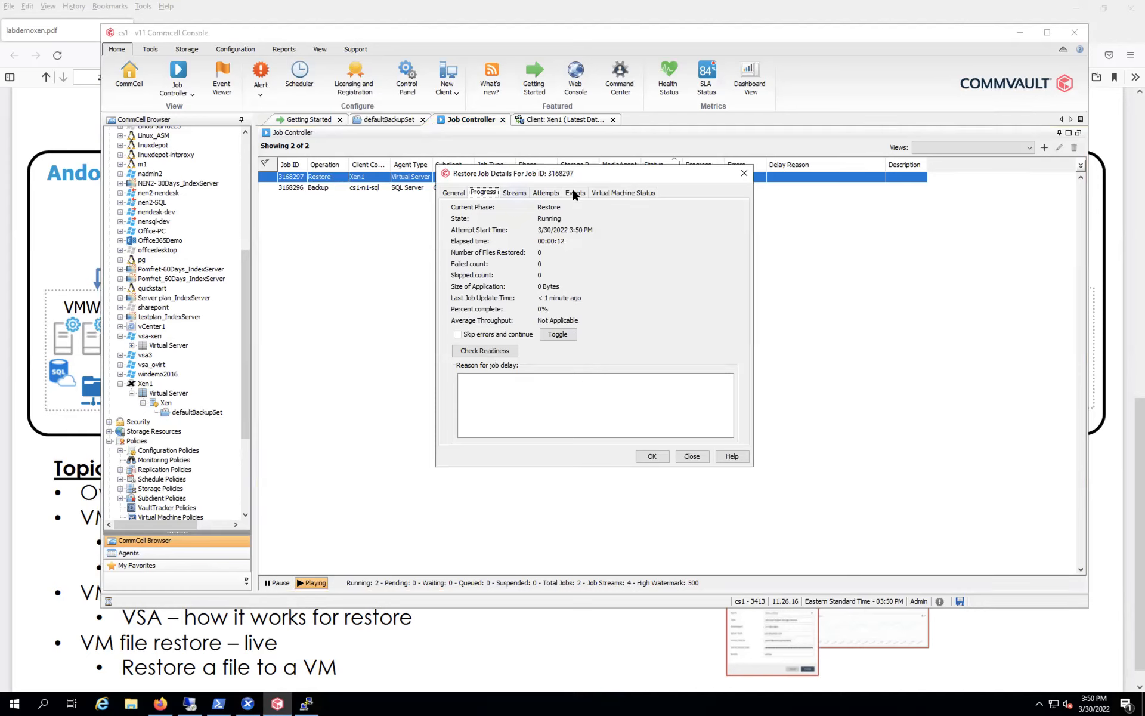
left_click(608, 194)
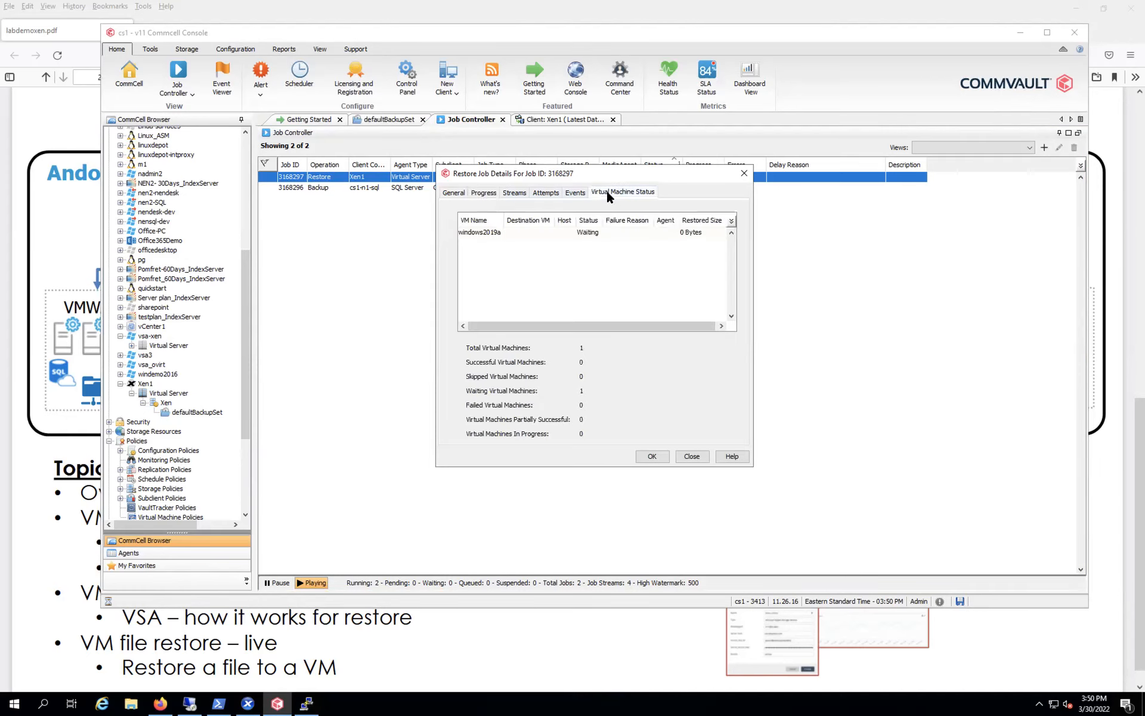
left_click(497, 235)
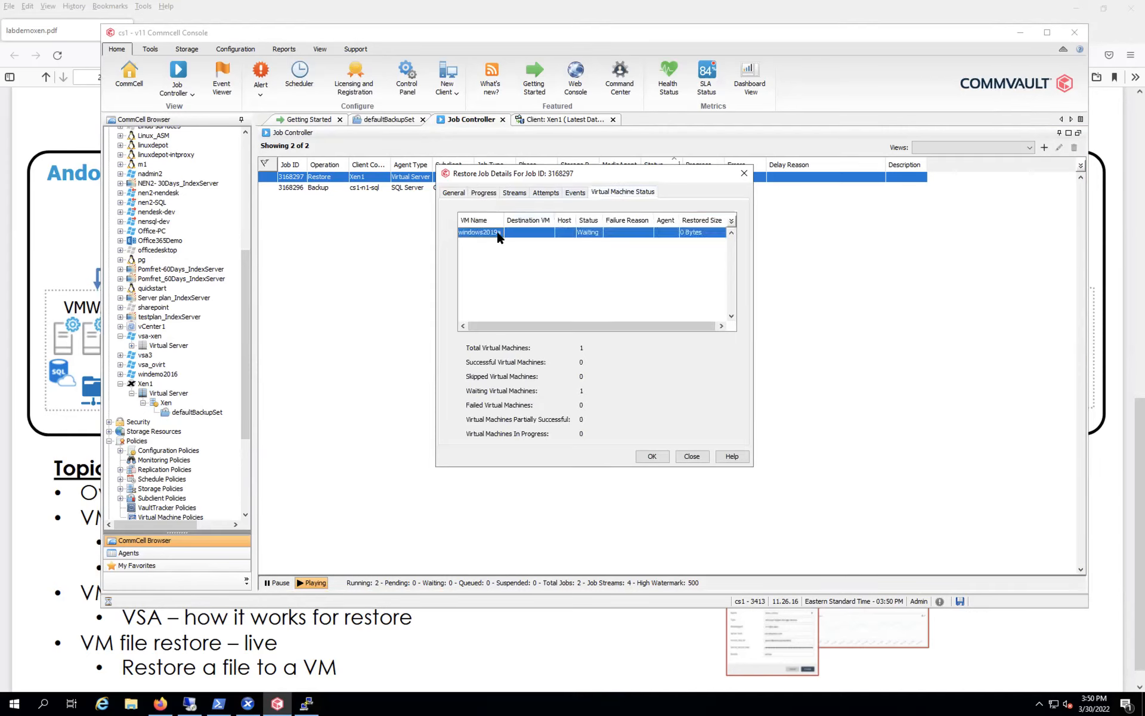
left_click(522, 191)
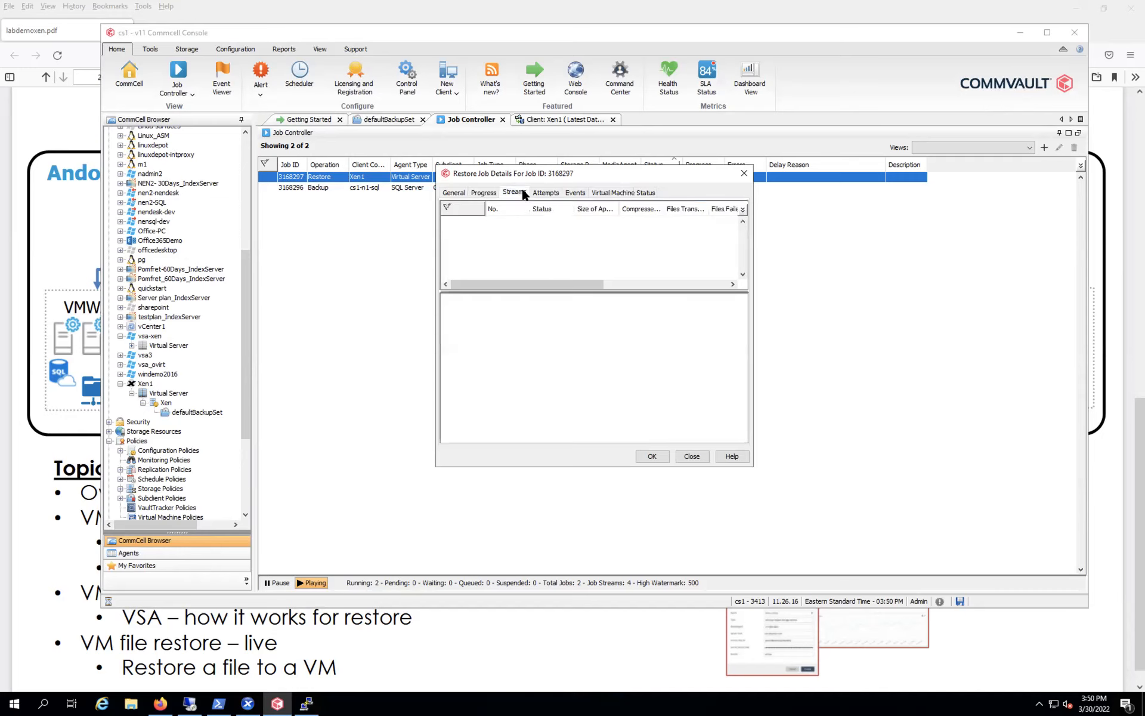
left_click(483, 193)
left_click(607, 192)
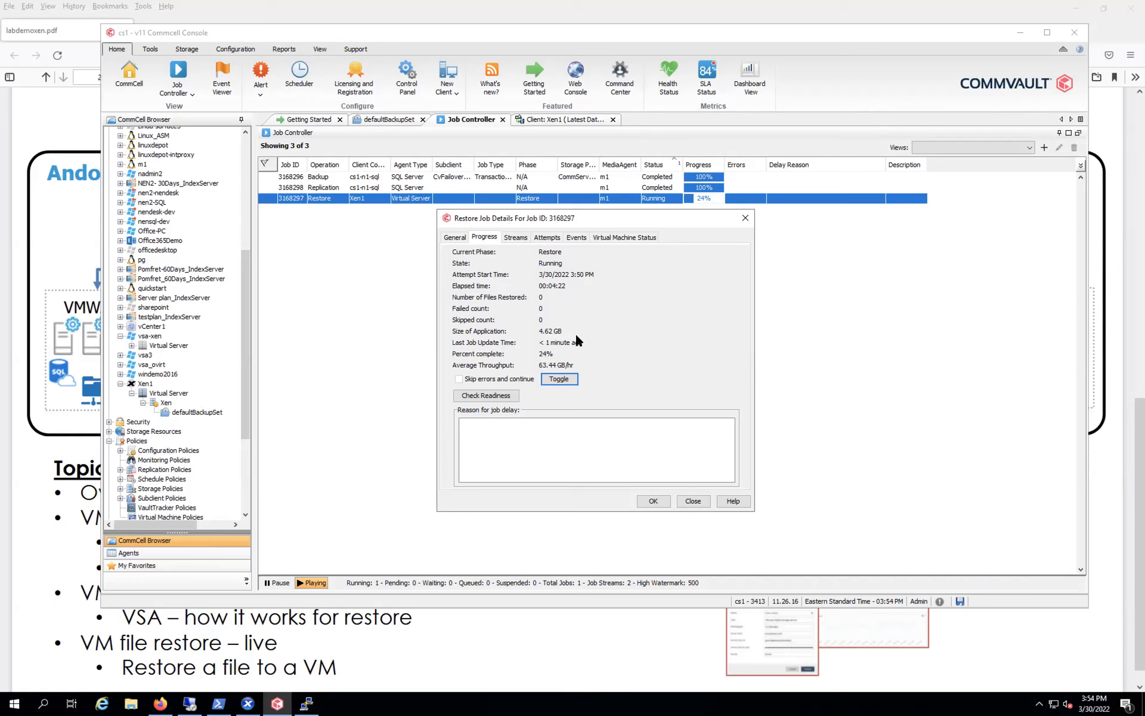
left_click(693, 501)
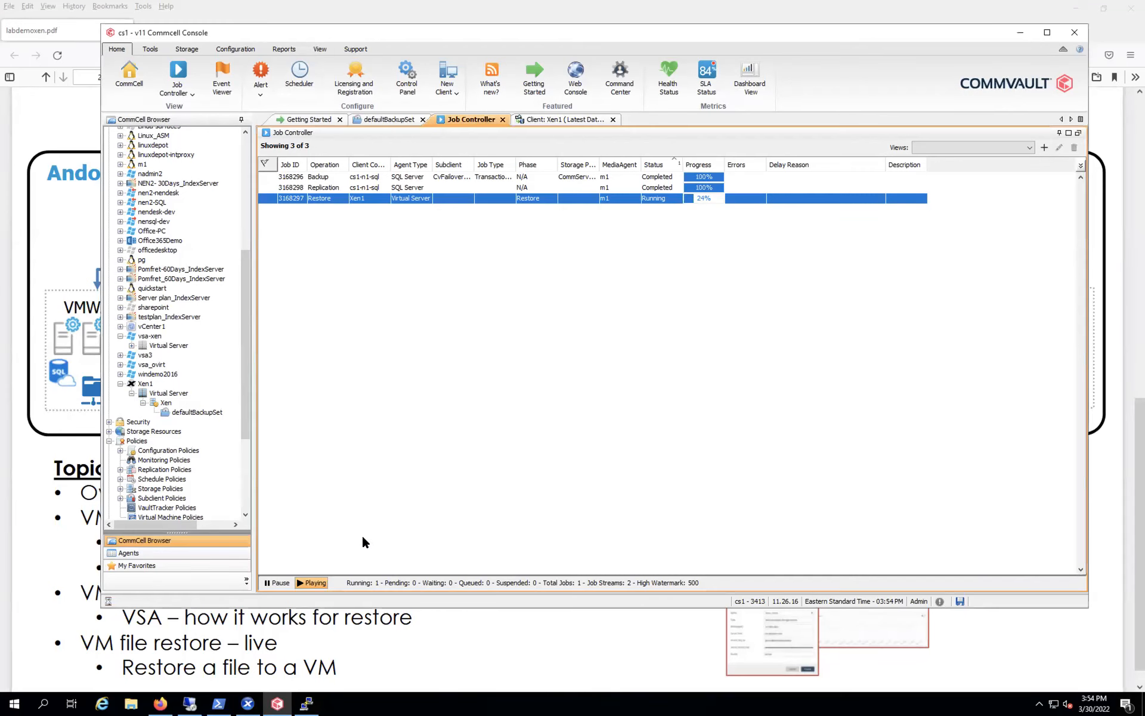
Step: Switch to XenCenter and check the virtual disks of the windows2019aTest VM
left_click(248, 703)
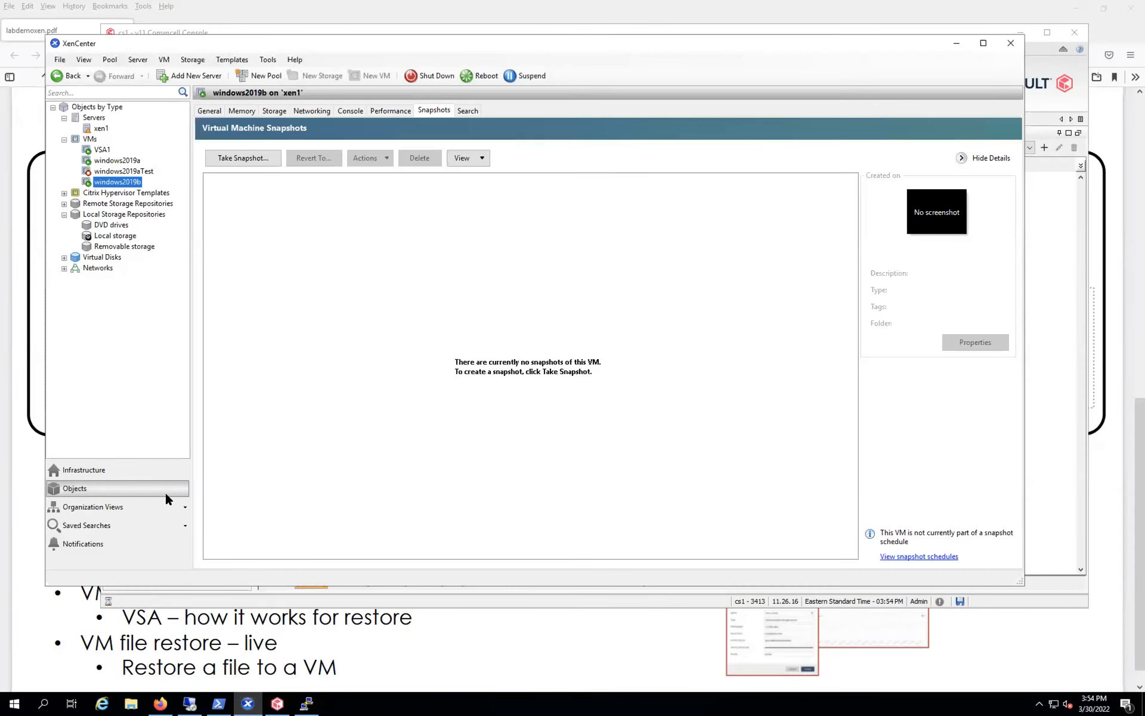
left_click(114, 172)
left_click(278, 113)
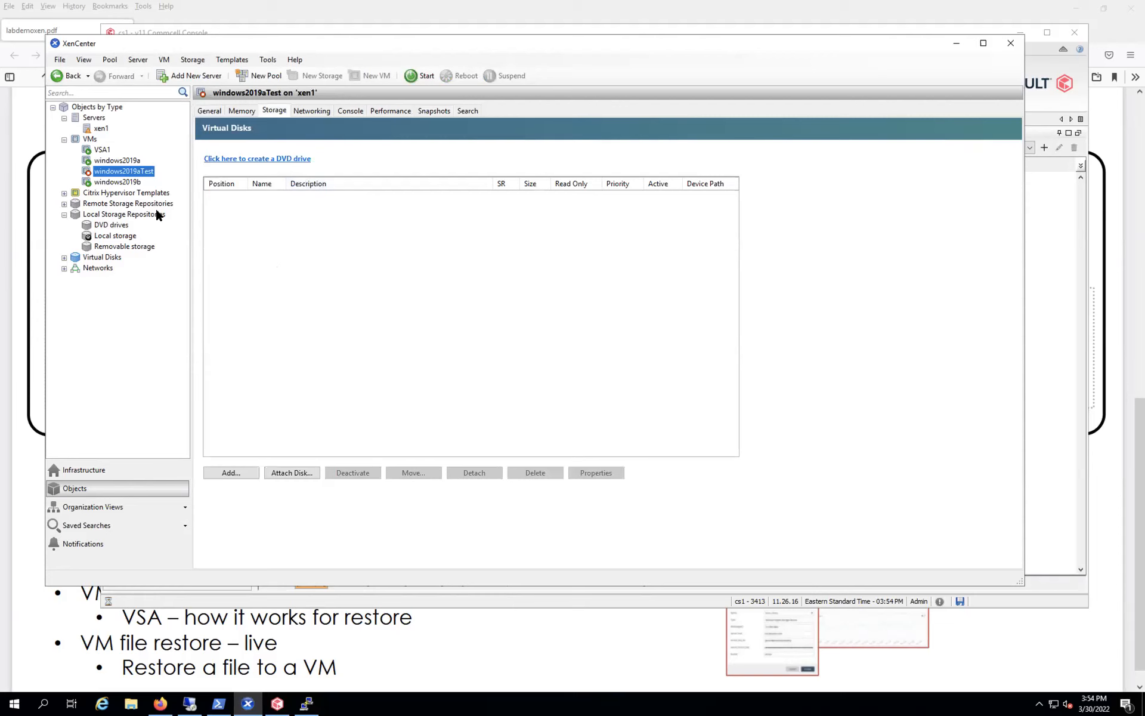
Step: Examine the virtual disks attached to the VSA1 VM, and bring up the lab environment diagram in the browser
left_click(102, 150)
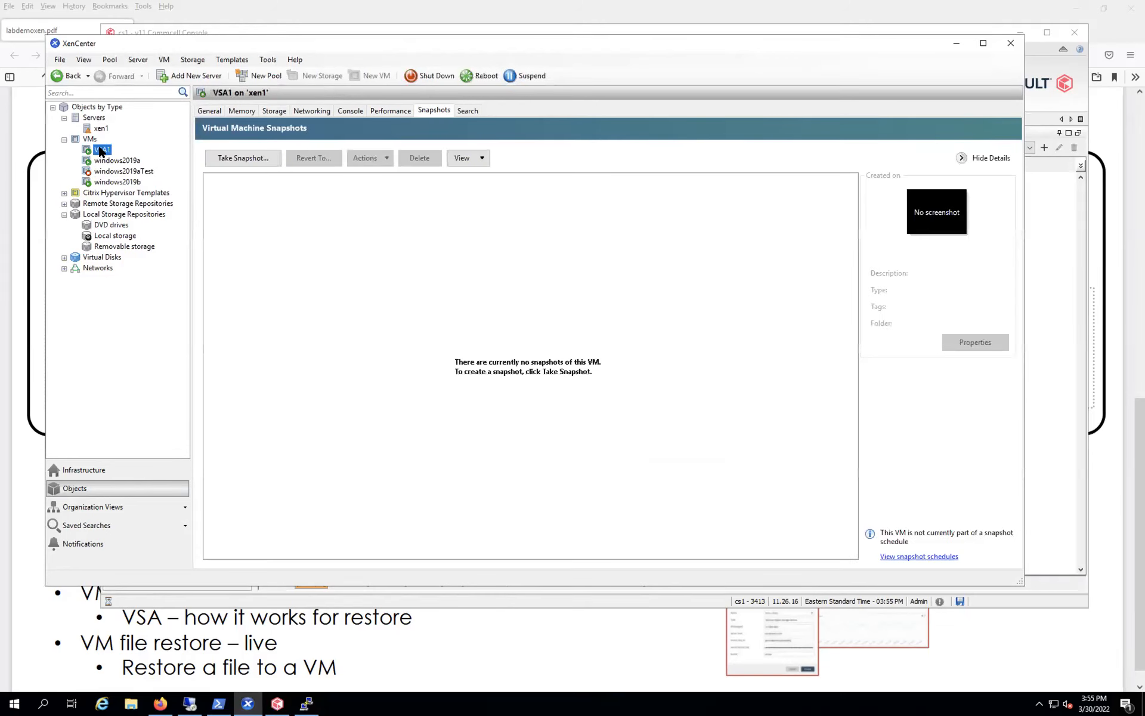
left_click(273, 112)
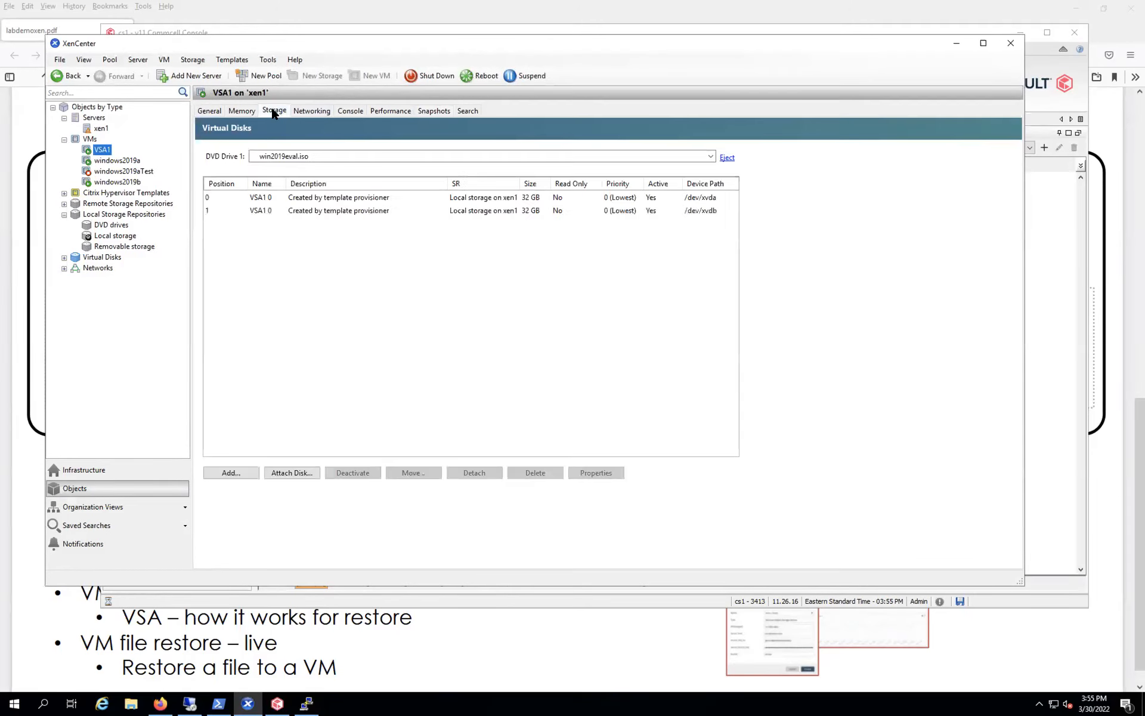
left_click(298, 211)
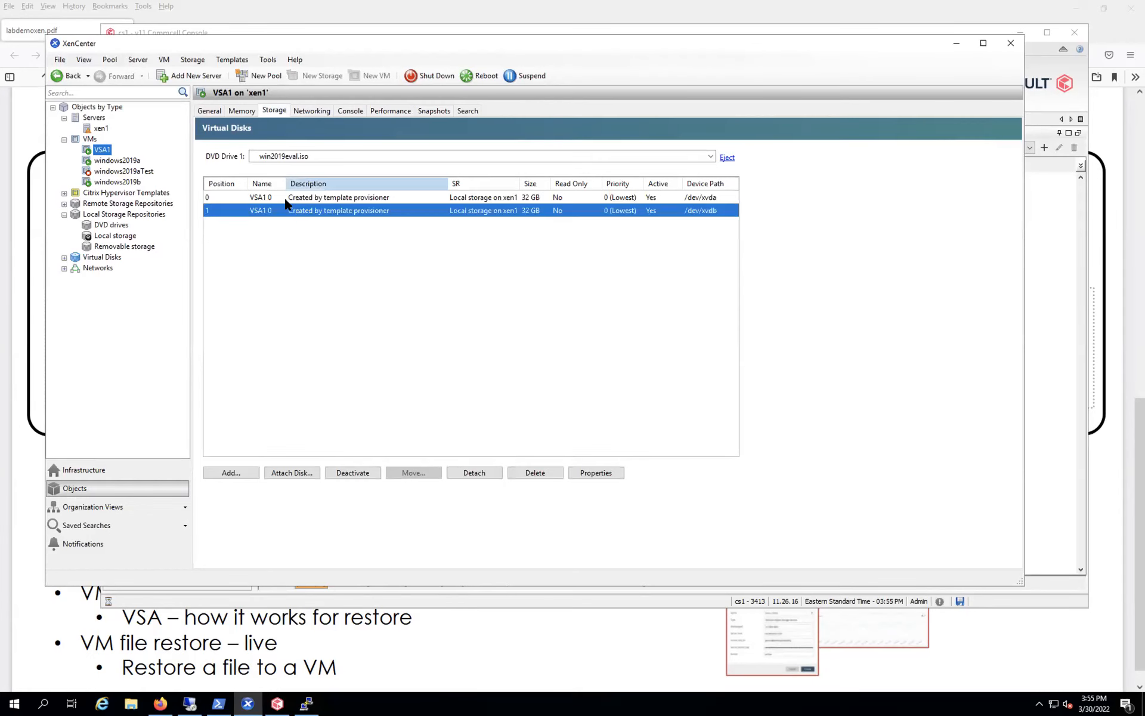
left_click(283, 198)
left_click(273, 212)
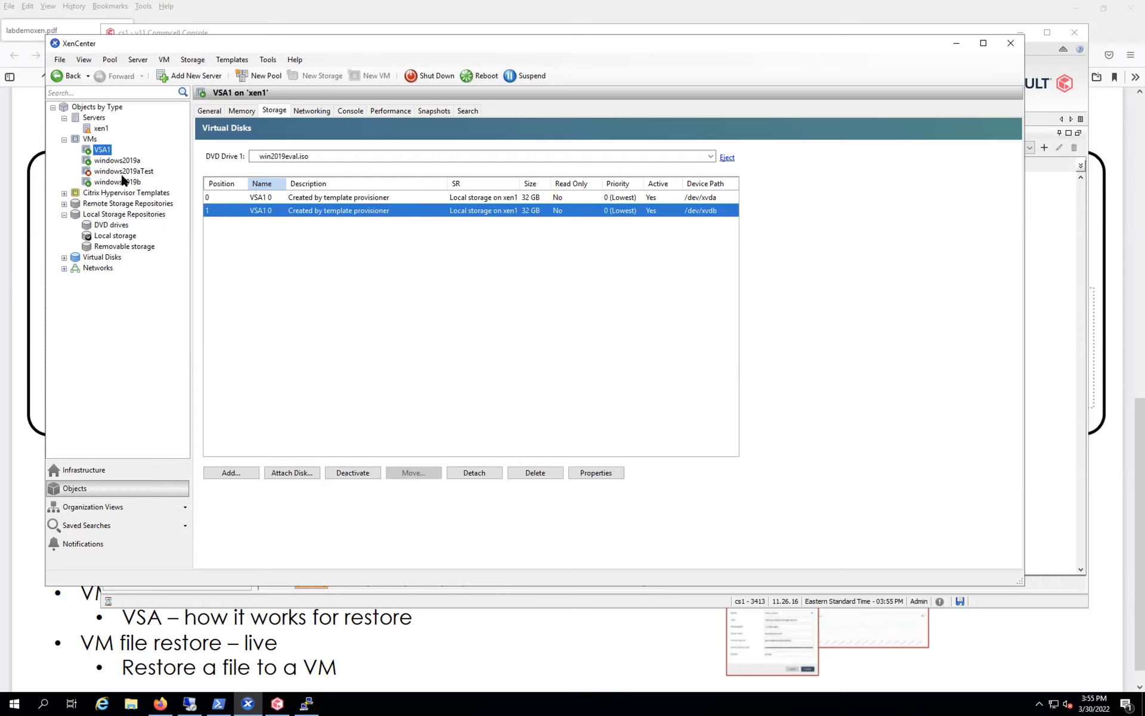
left_click(30, 240)
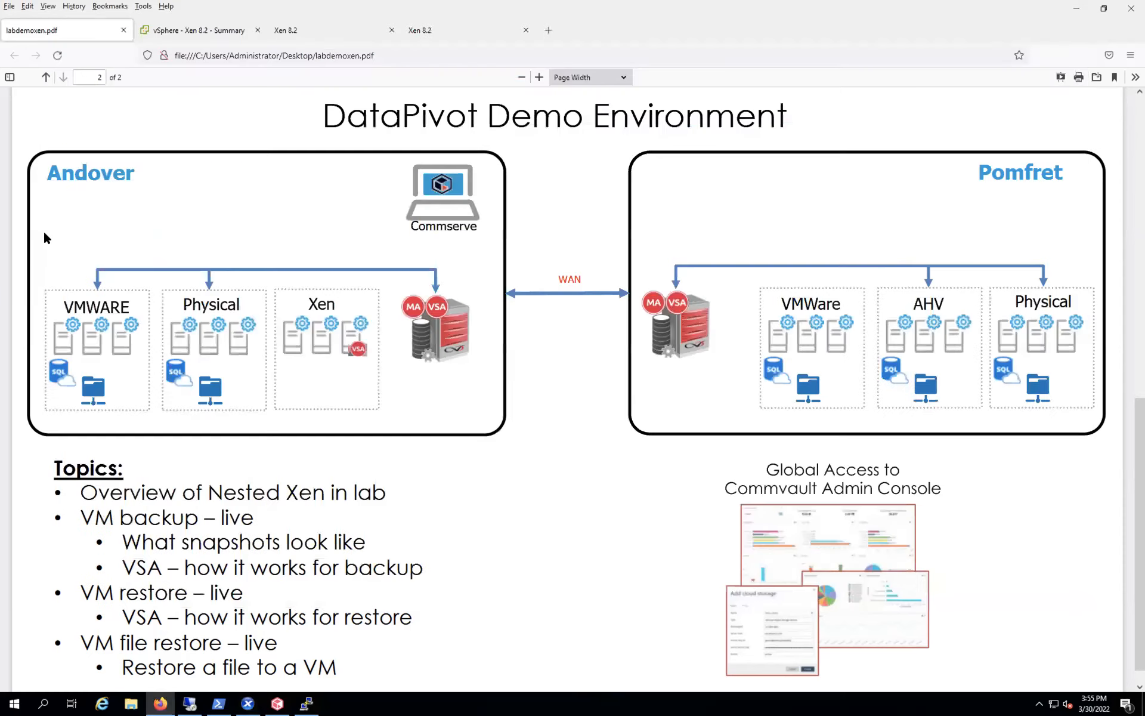
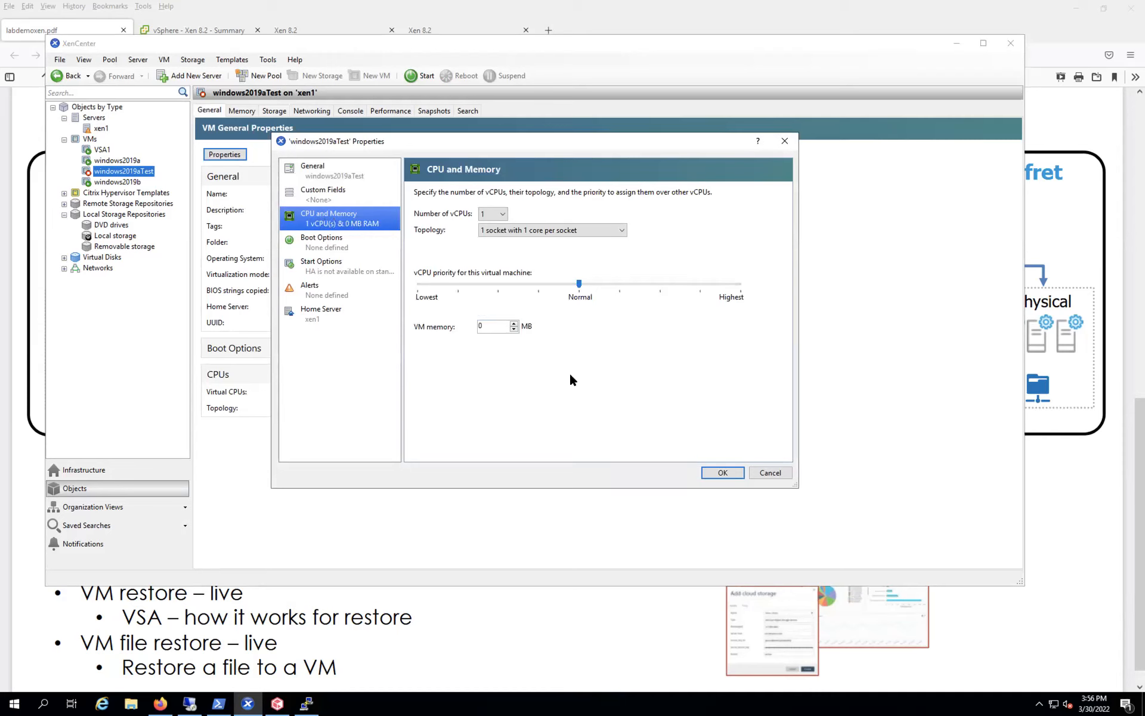
Step: Dismiss windows2019aTest's CPU and memory properties without changes, and inspect the network performance graph of the xen1 server
left_click(769, 473)
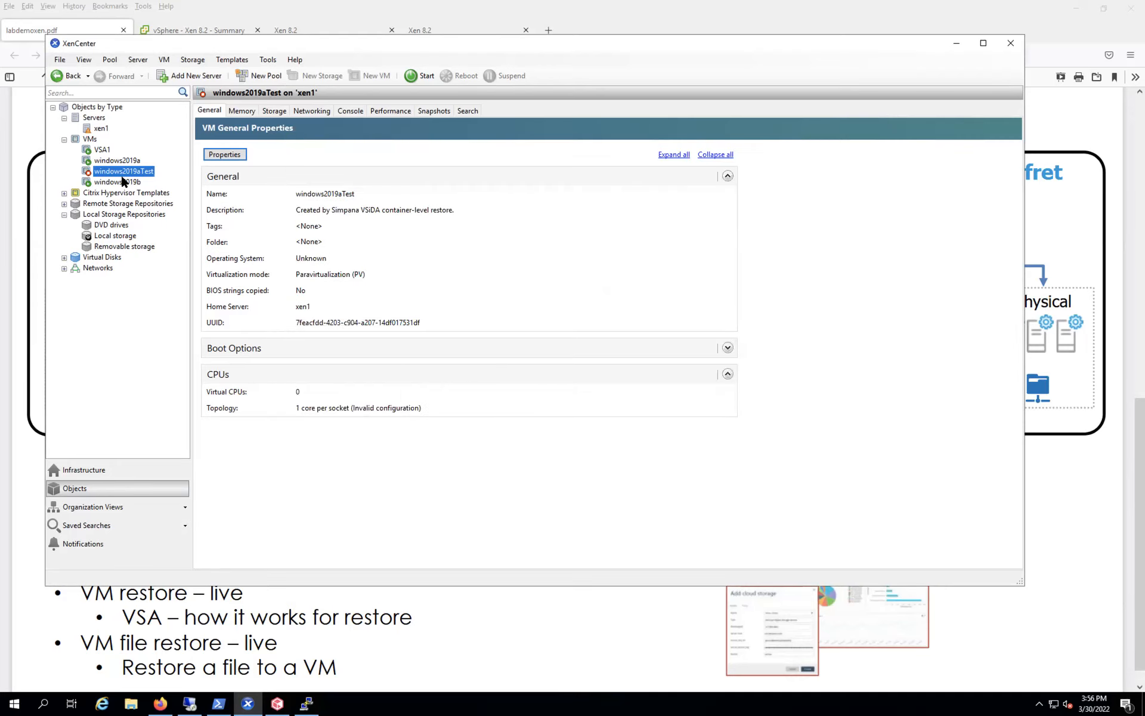
left_click(100, 128)
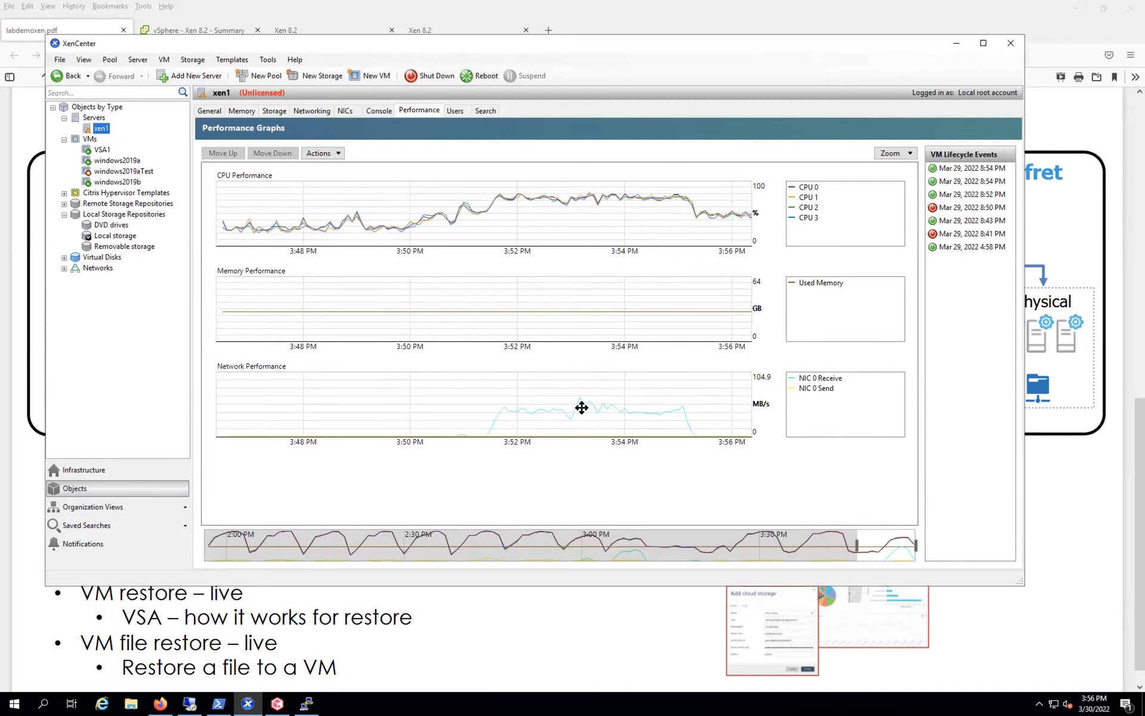
left_click(682, 409)
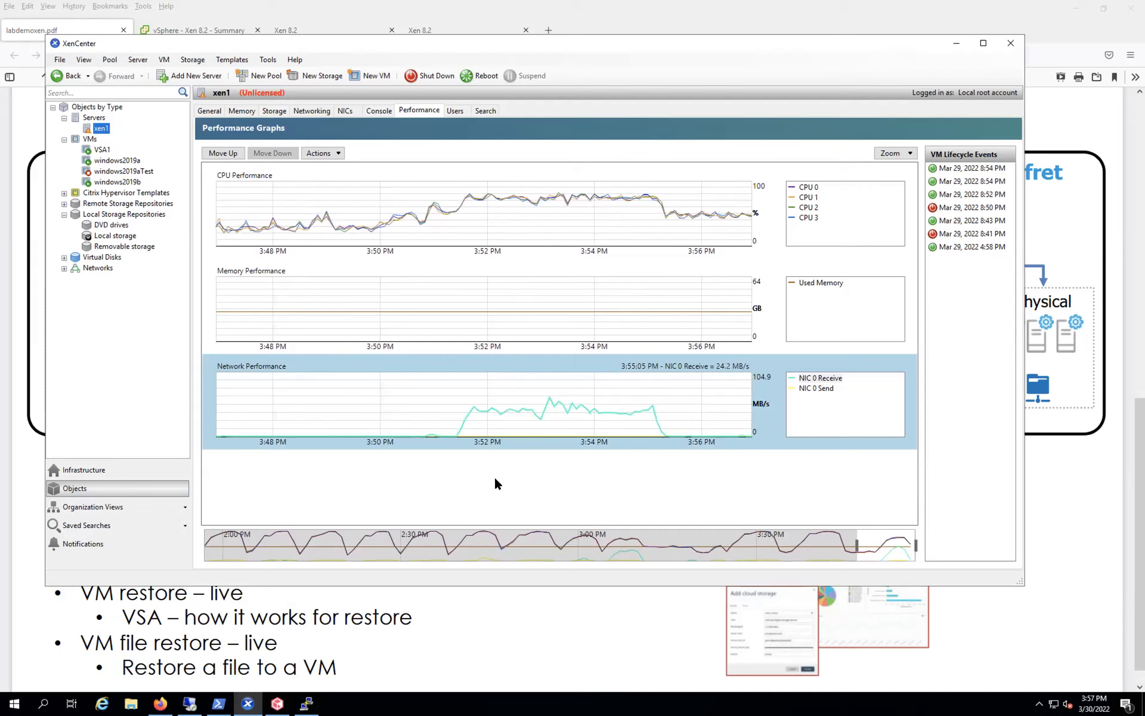
Step: Return to the CommCell Console, follow the Xen1 restore job's progress through completion, and close its details
left_click(277, 703)
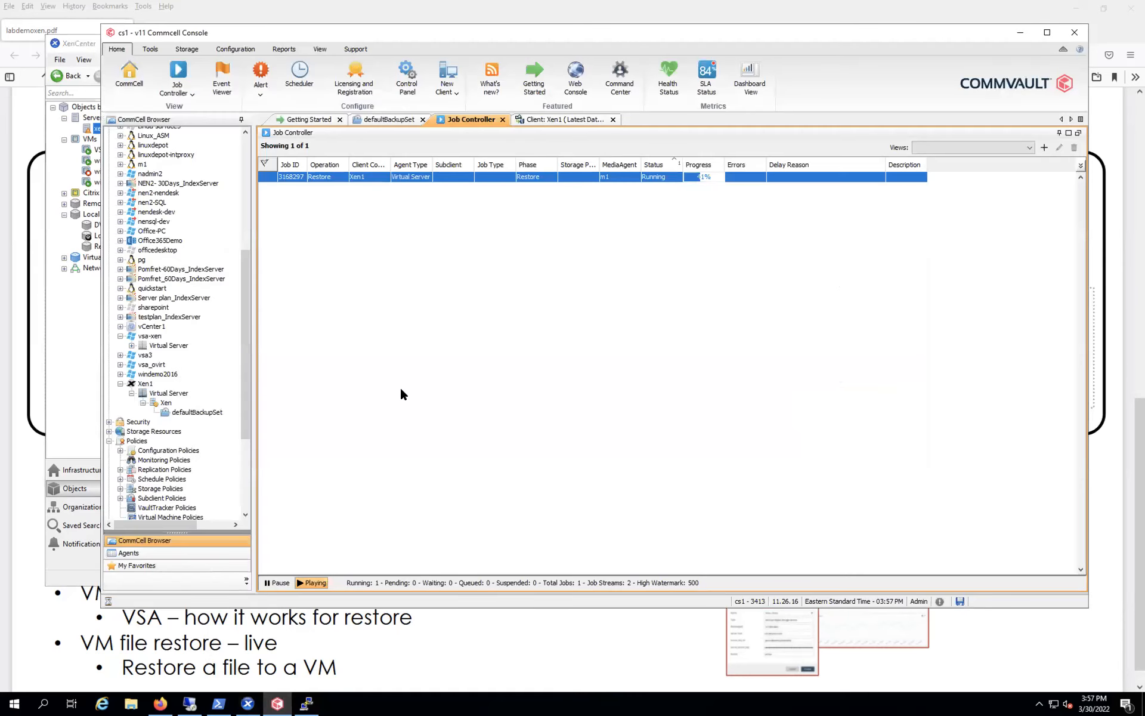
double_click(421, 179)
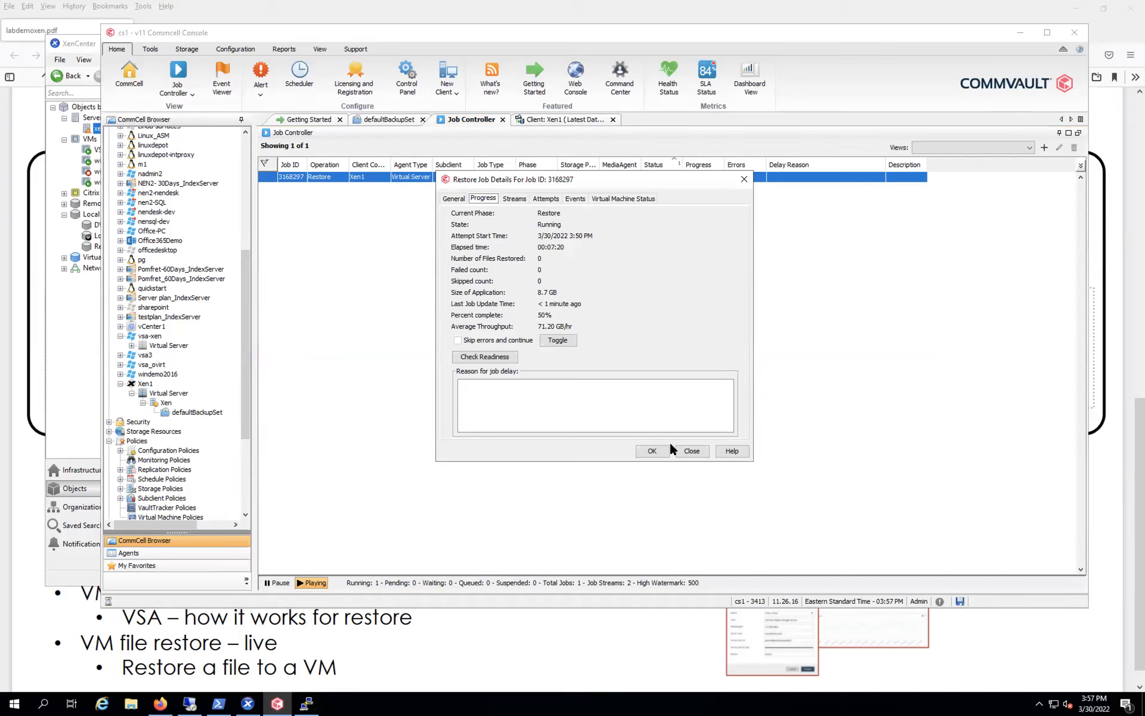
left_click(691, 451)
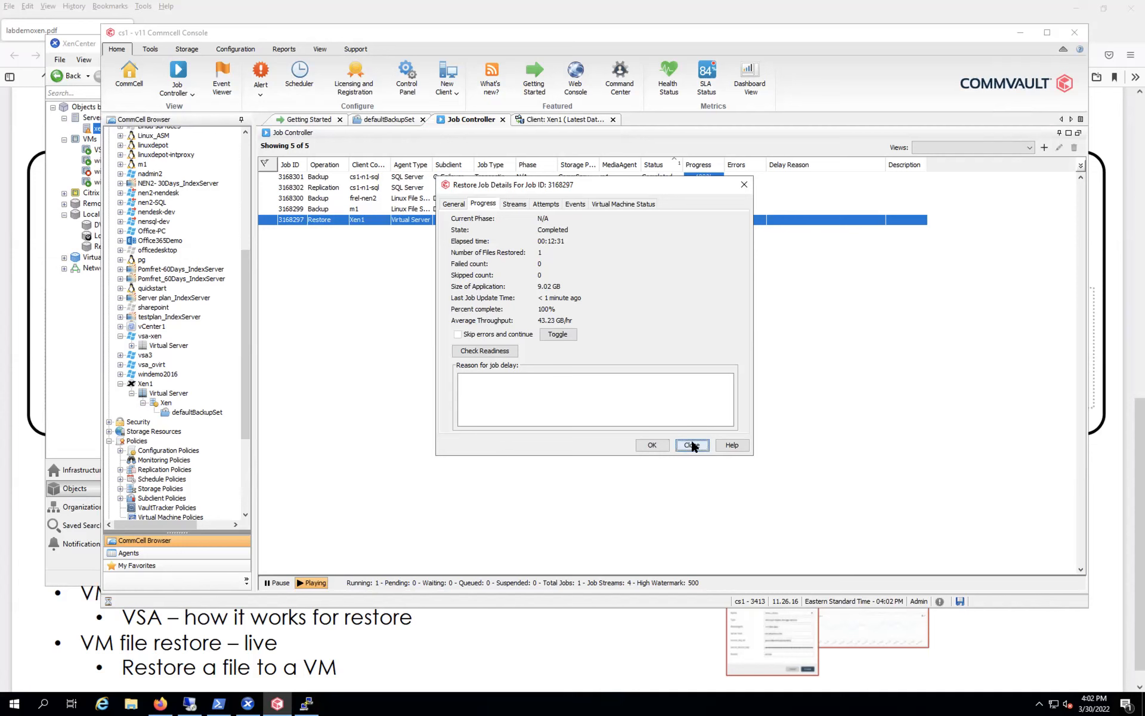
left_click(691, 445)
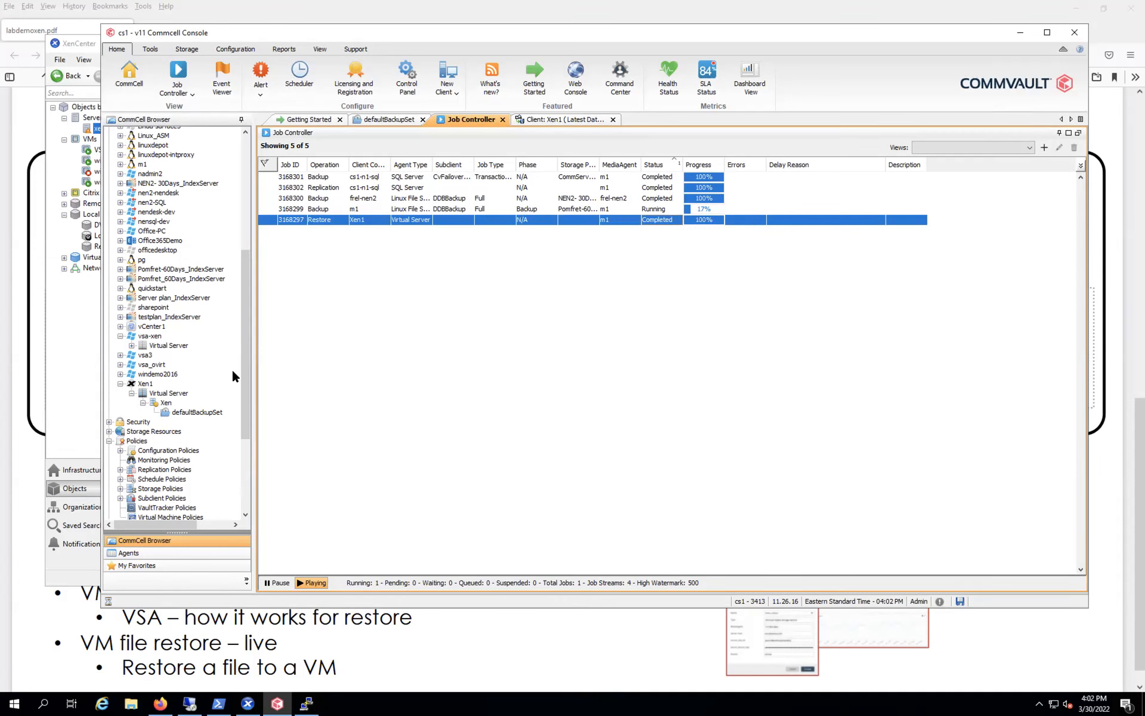
Step: Switch to XenCenter, open the console of windows2019aTest and start the restored VM
left_click(84, 365)
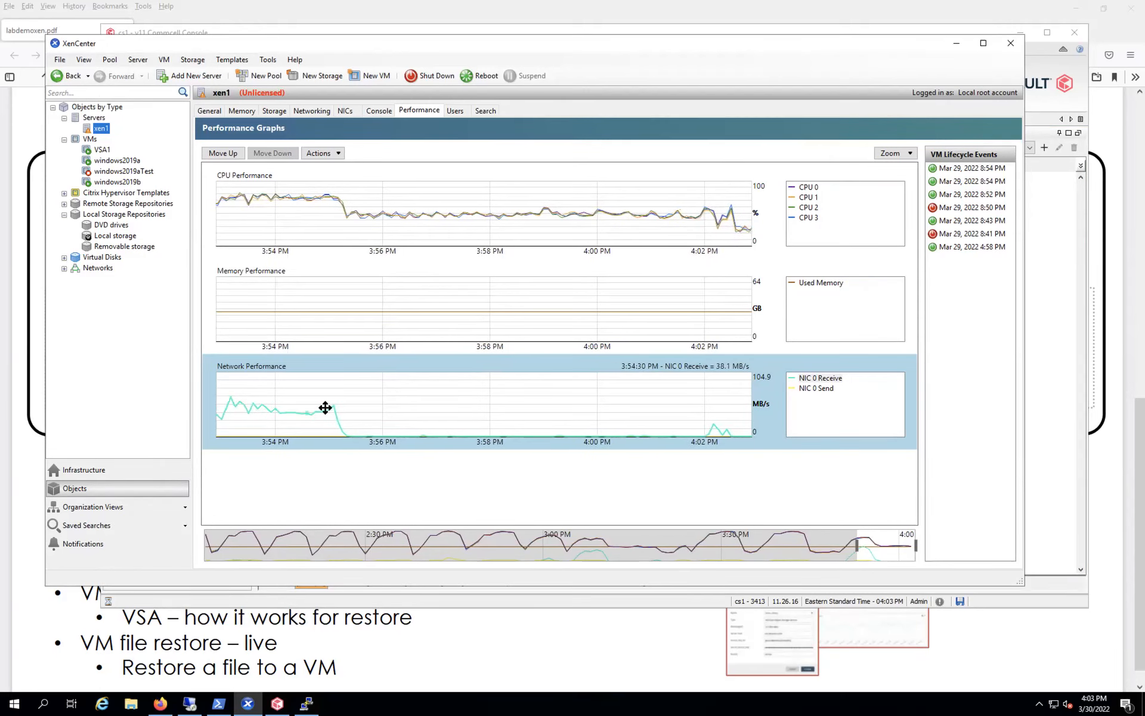
left_click(125, 172)
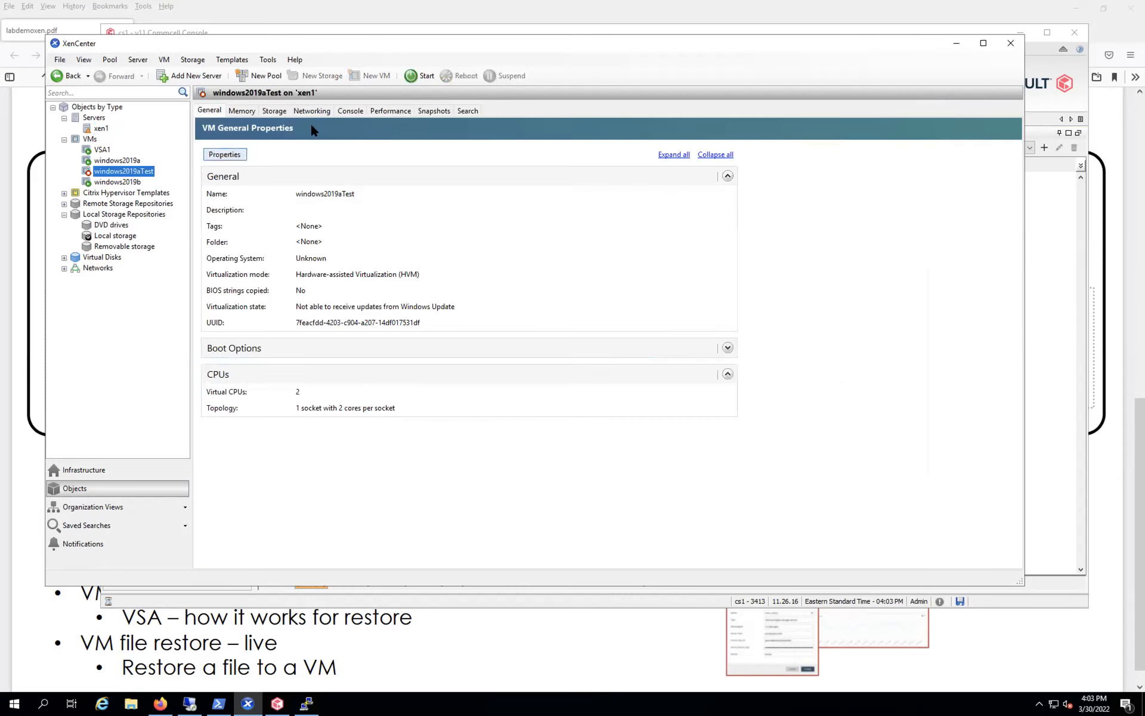
left_click(349, 112)
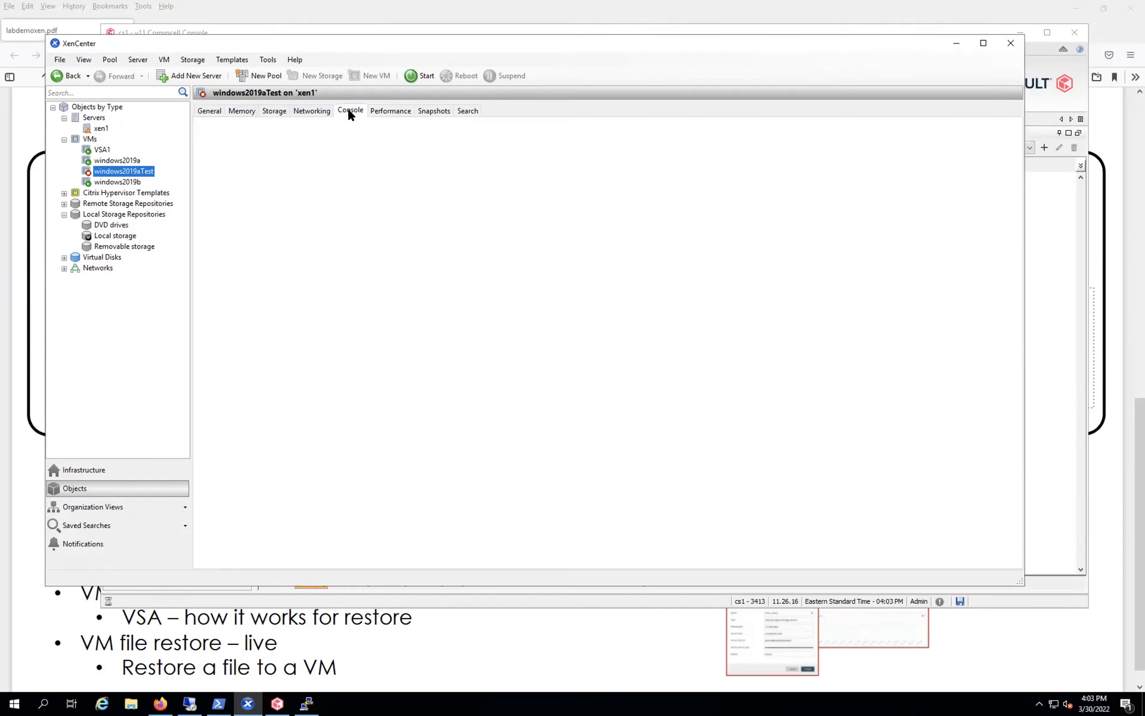
left_click(411, 74)
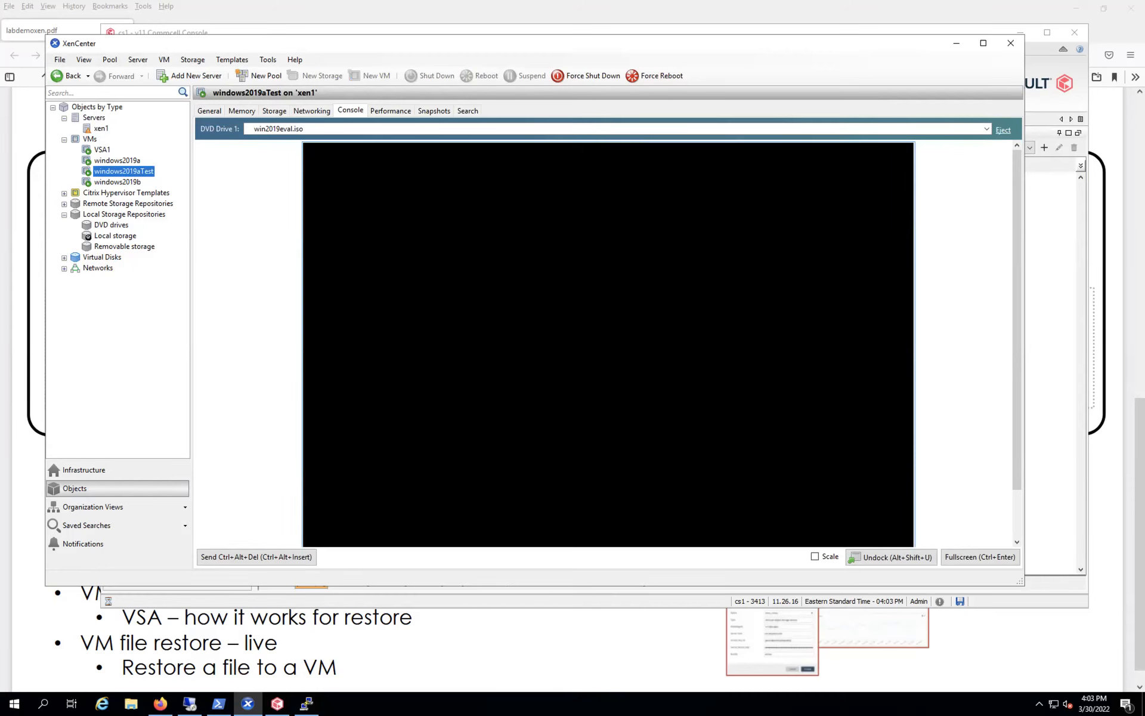
Step: Inspect the virtual disks attached to VSA1 and to the restored VM windows2019aTest in XenCenter
left_click(469, 629)
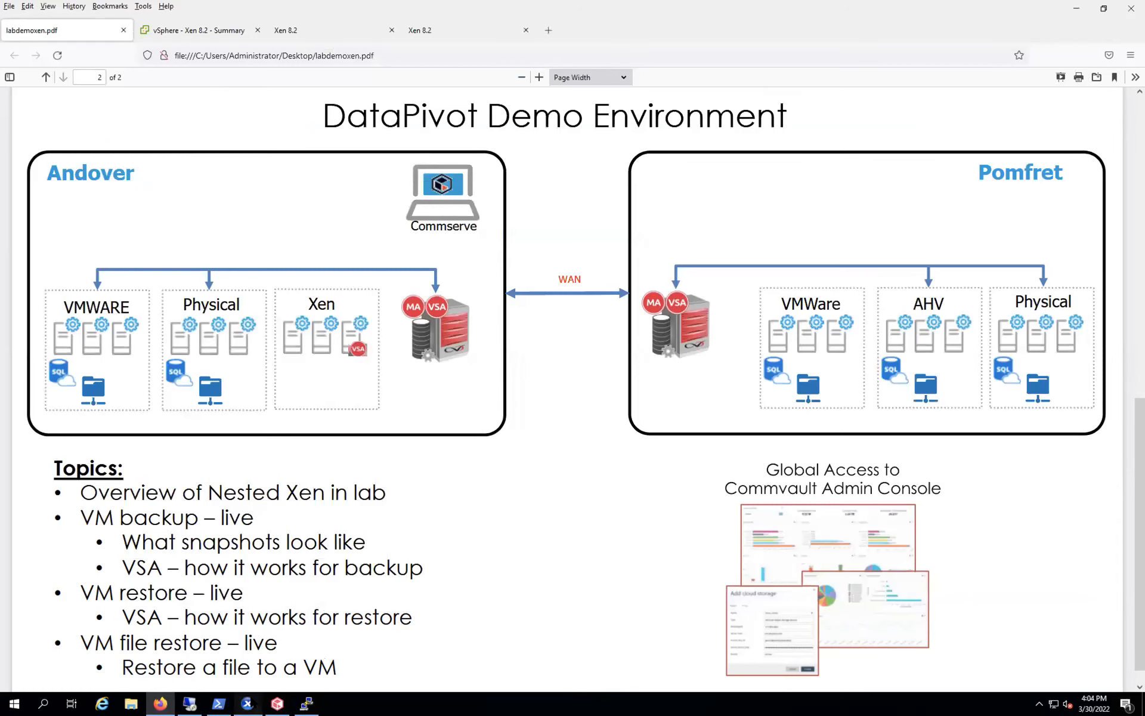
left_click(248, 704)
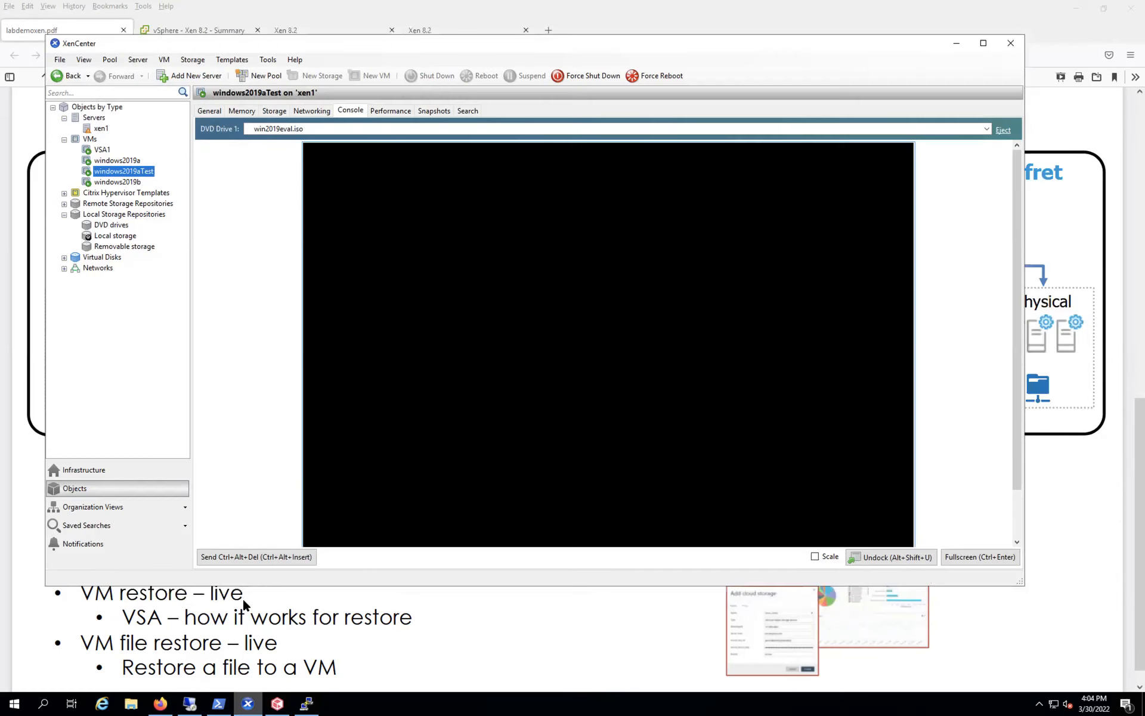
left_click(102, 149)
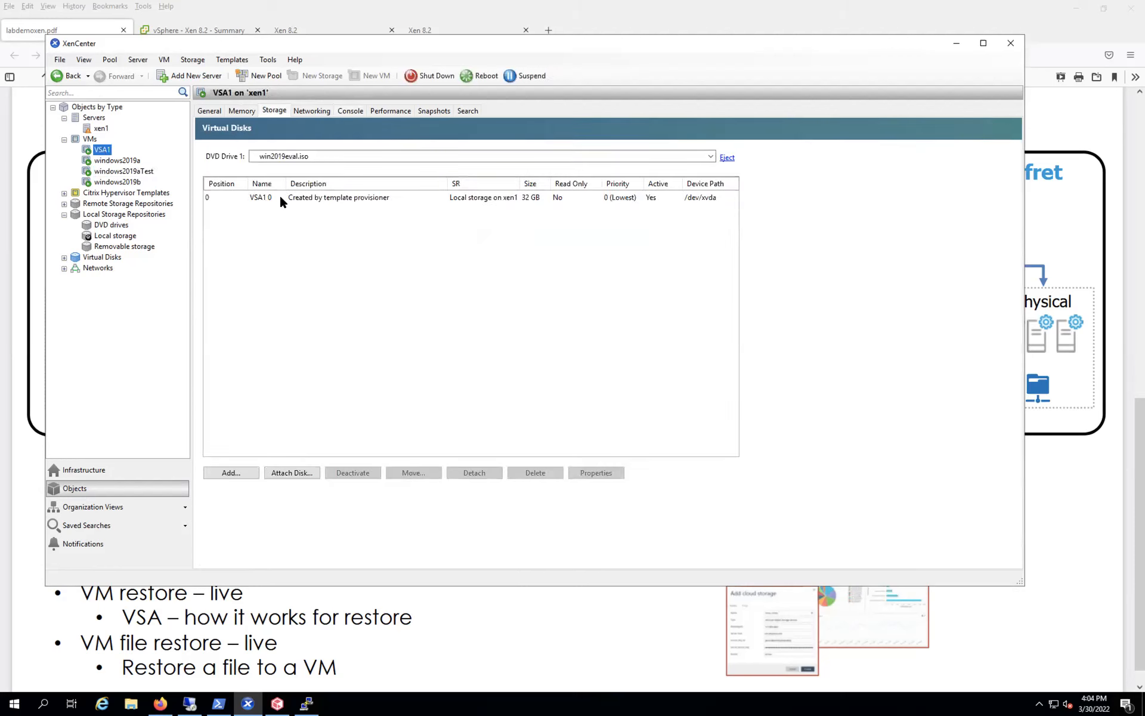
left_click(277, 197)
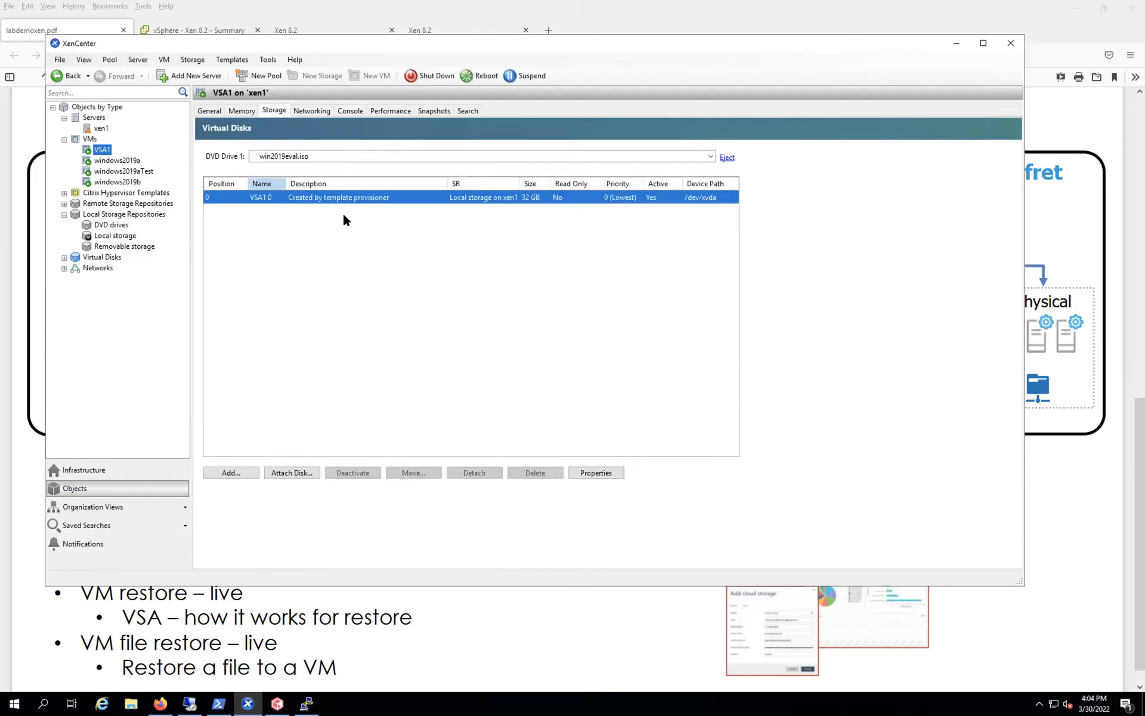
left_click(145, 171)
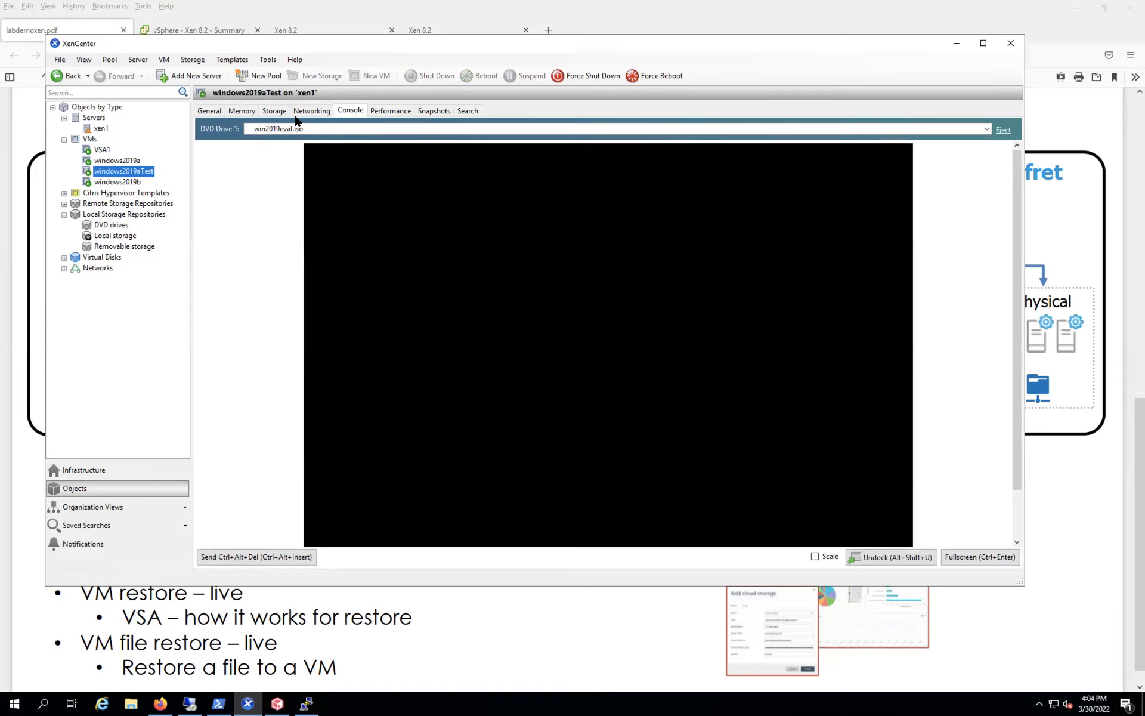
left_click(275, 112)
left_click(531, 197)
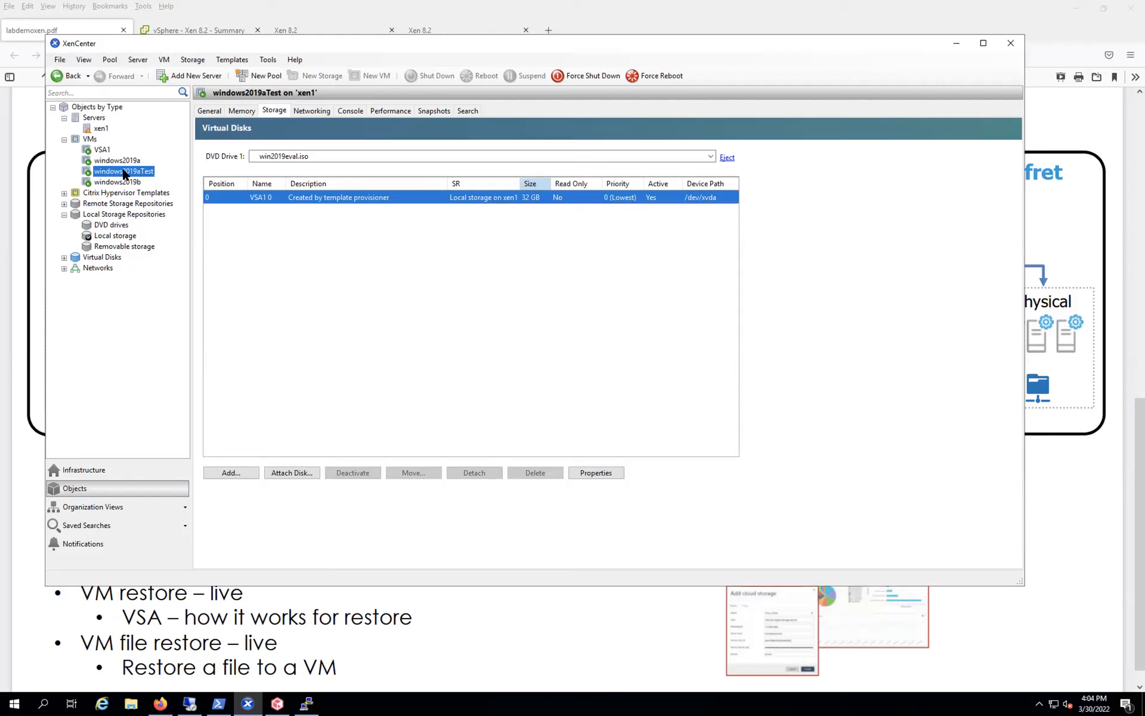
Step: Review windows2019aTest's general properties and dismiss them without changes
left_click(210, 111)
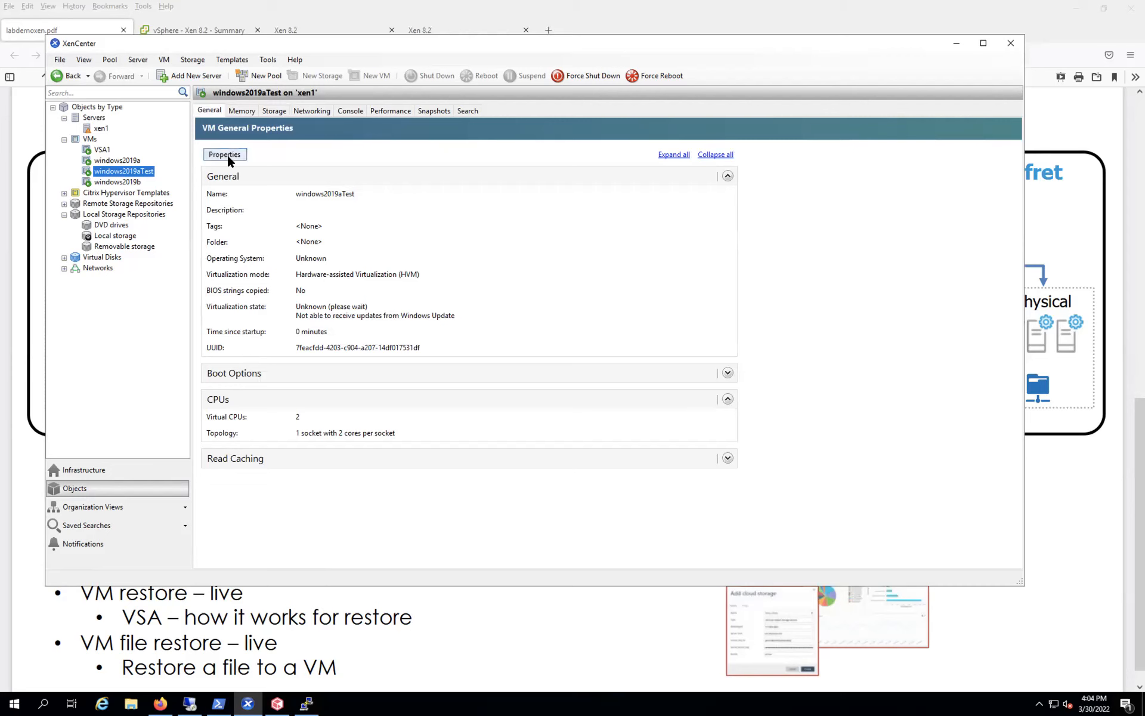
double_click(251, 204)
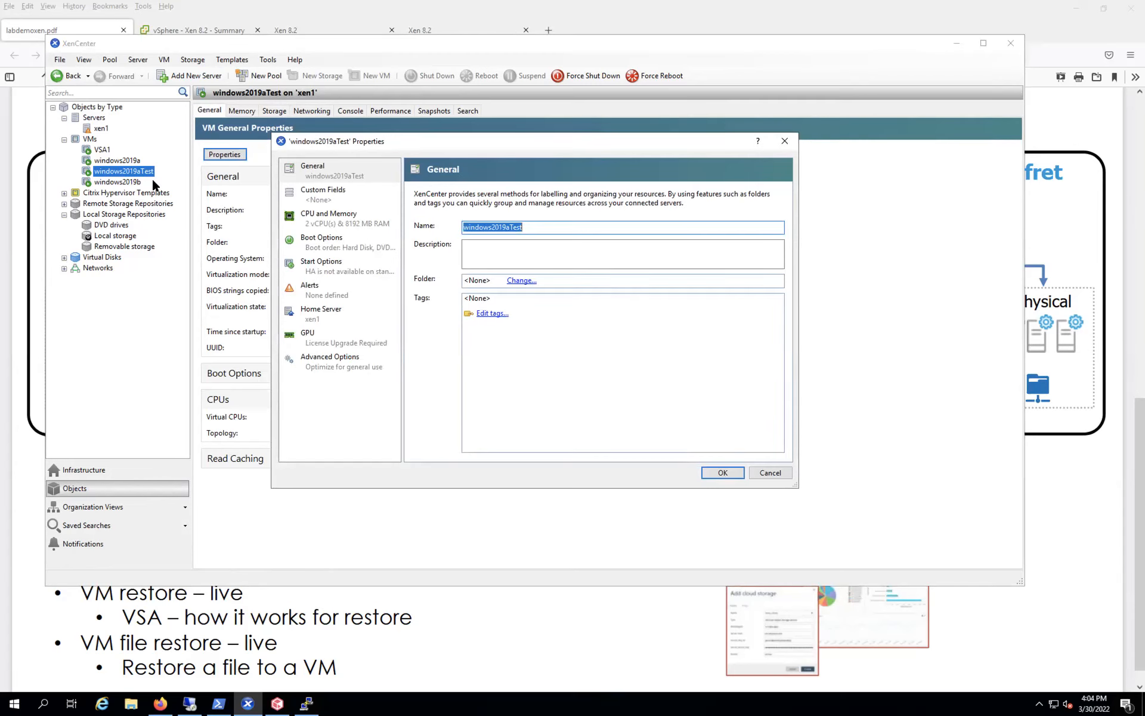
left_click(769, 472)
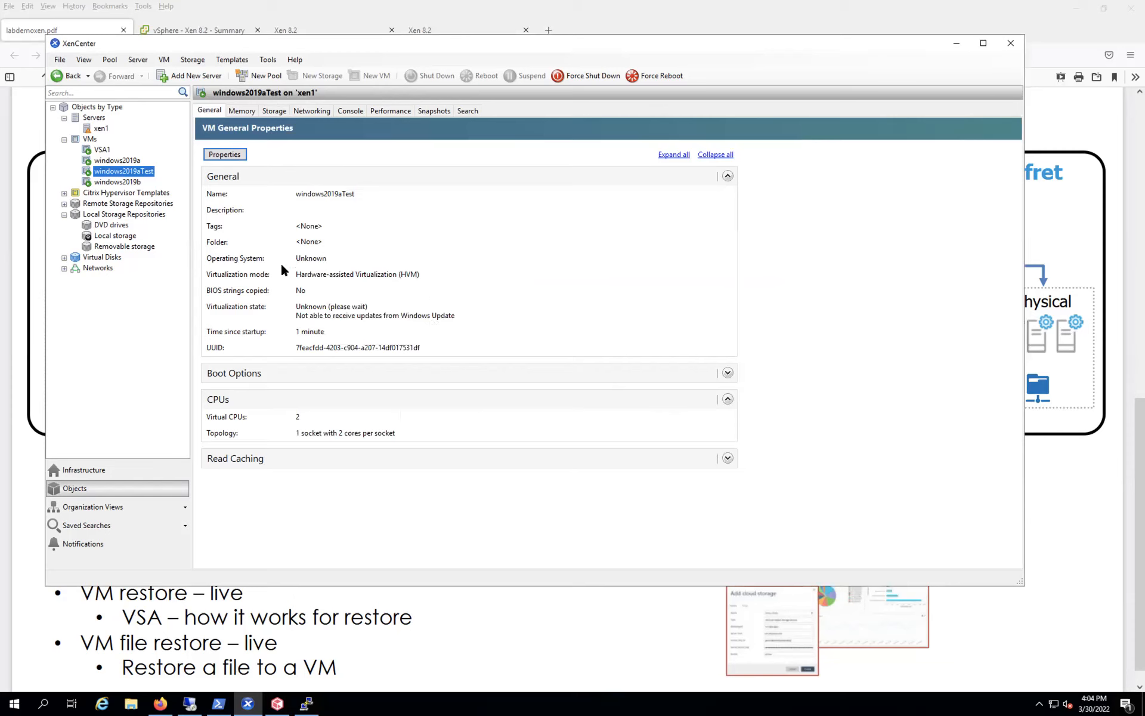
Step: Check windows2019a's general, CPU and memory properties, dismiss them without changes, and bring up the lab diagram in the browser
left_click(122, 161)
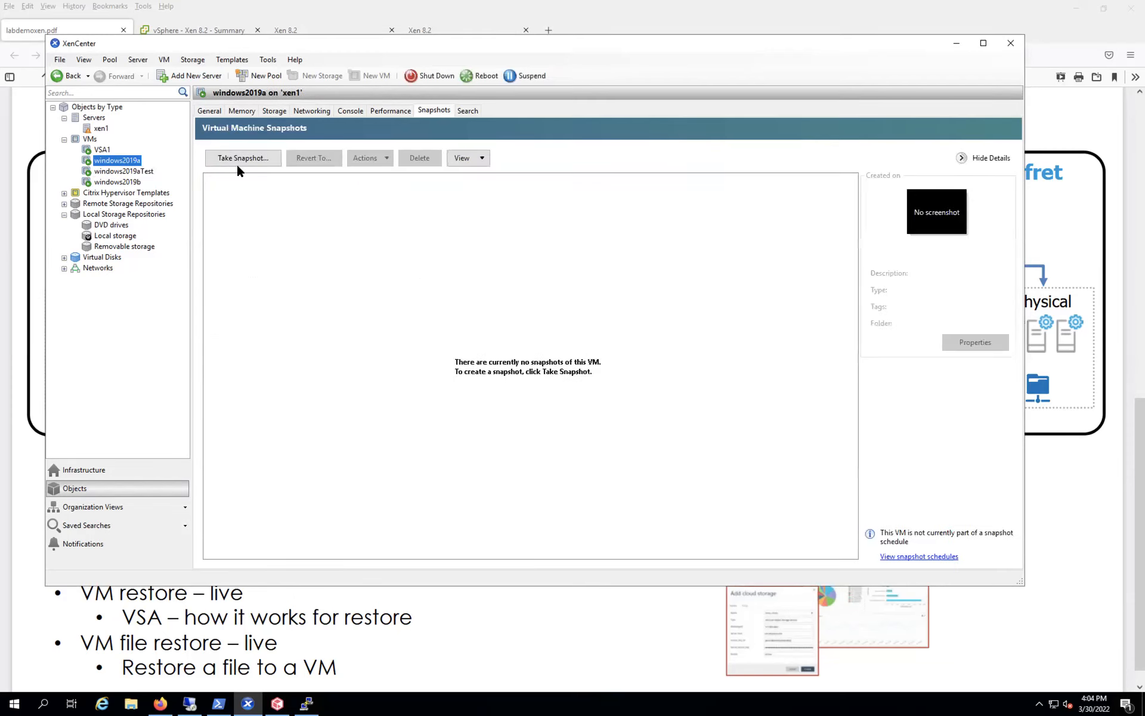
left_click(208, 111)
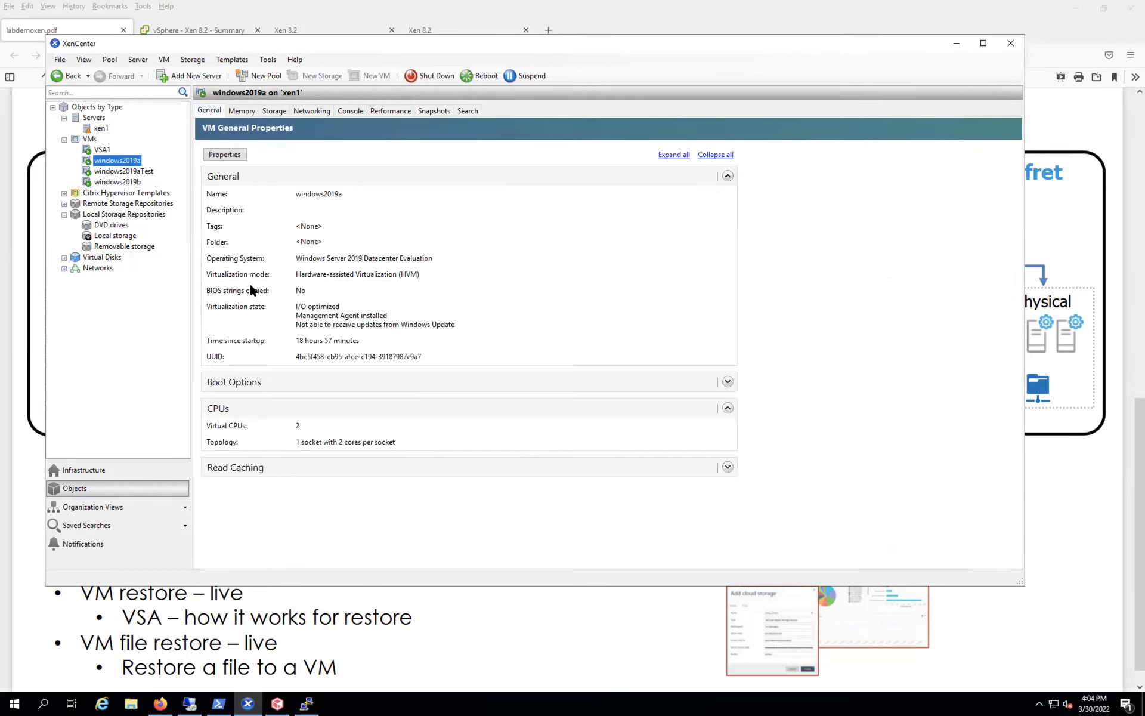
left_click(237, 156)
left_click(335, 222)
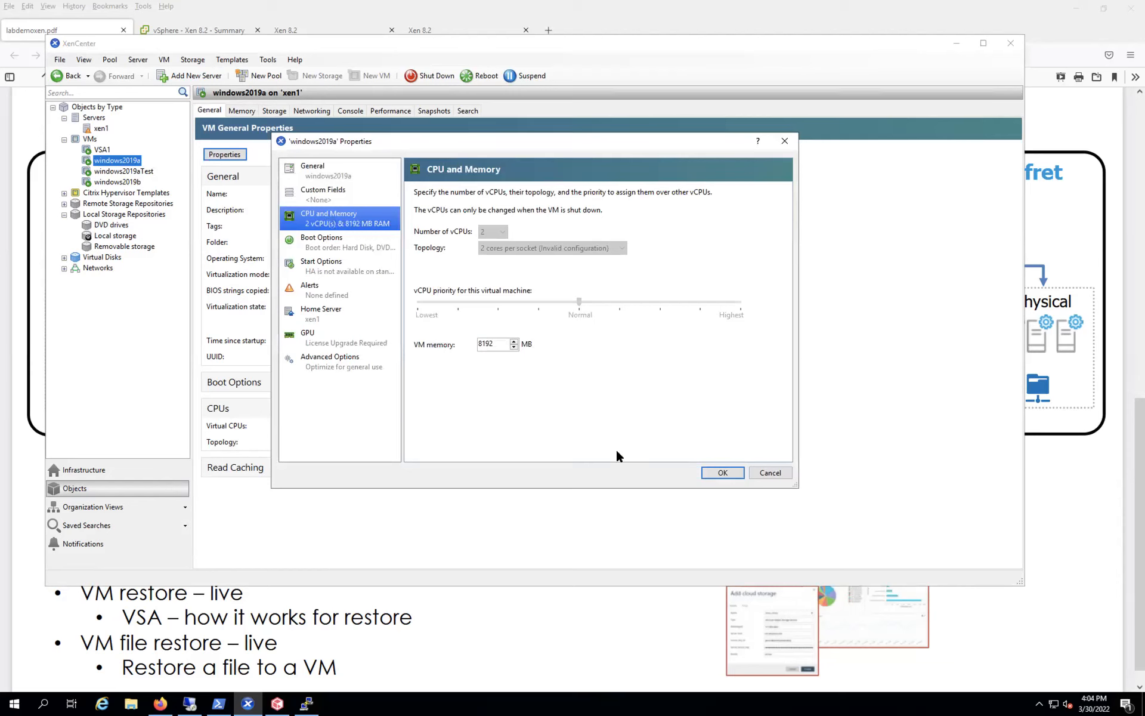
left_click(770, 473)
left_click(160, 703)
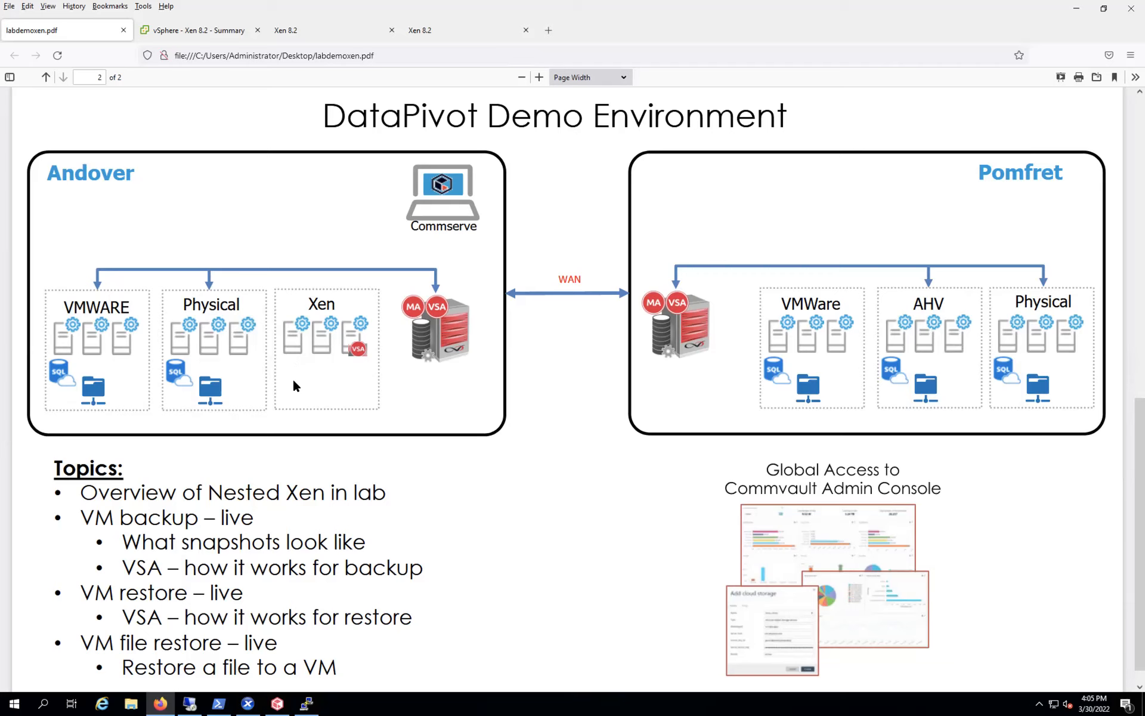
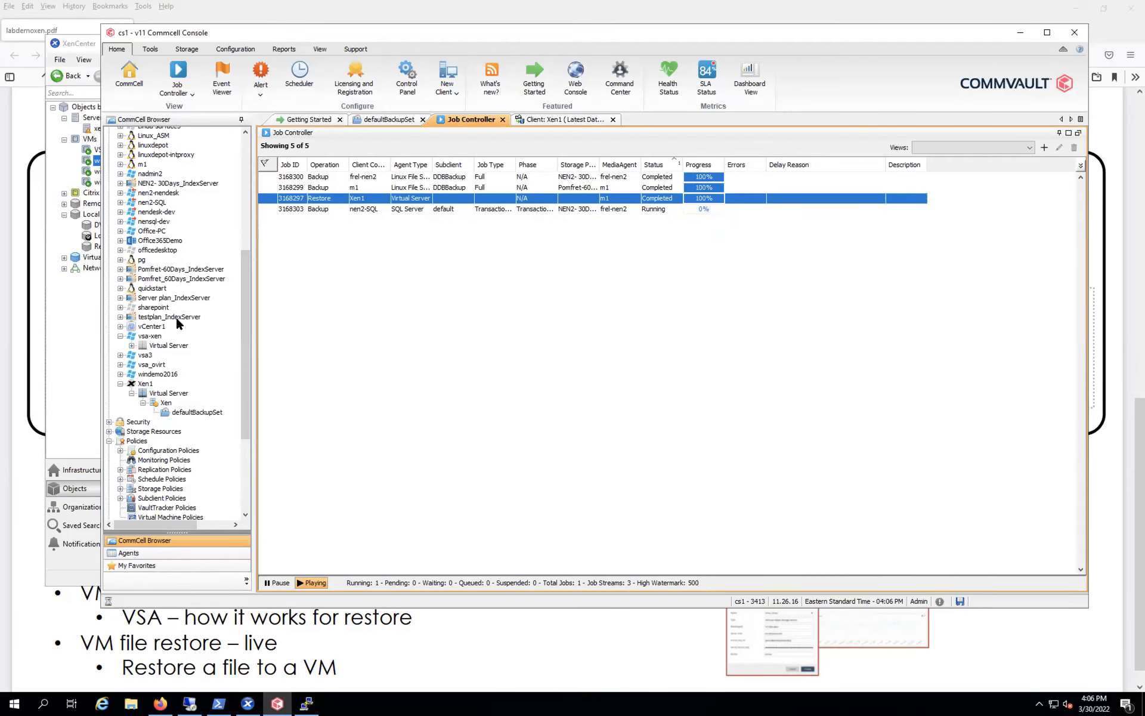
Step: In the CommCell Console, browse the latest backup of Xen1's WindowsVMs subclient for a Guest Files and Folders restore
left_click(186, 412)
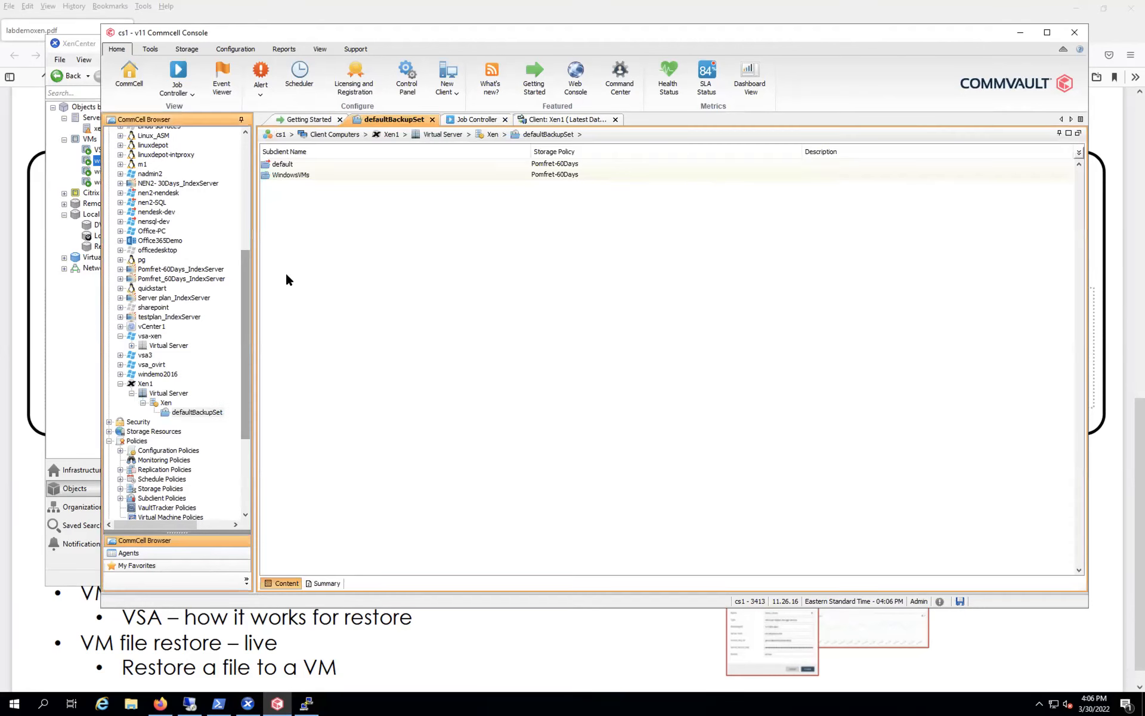
left_click(291, 174)
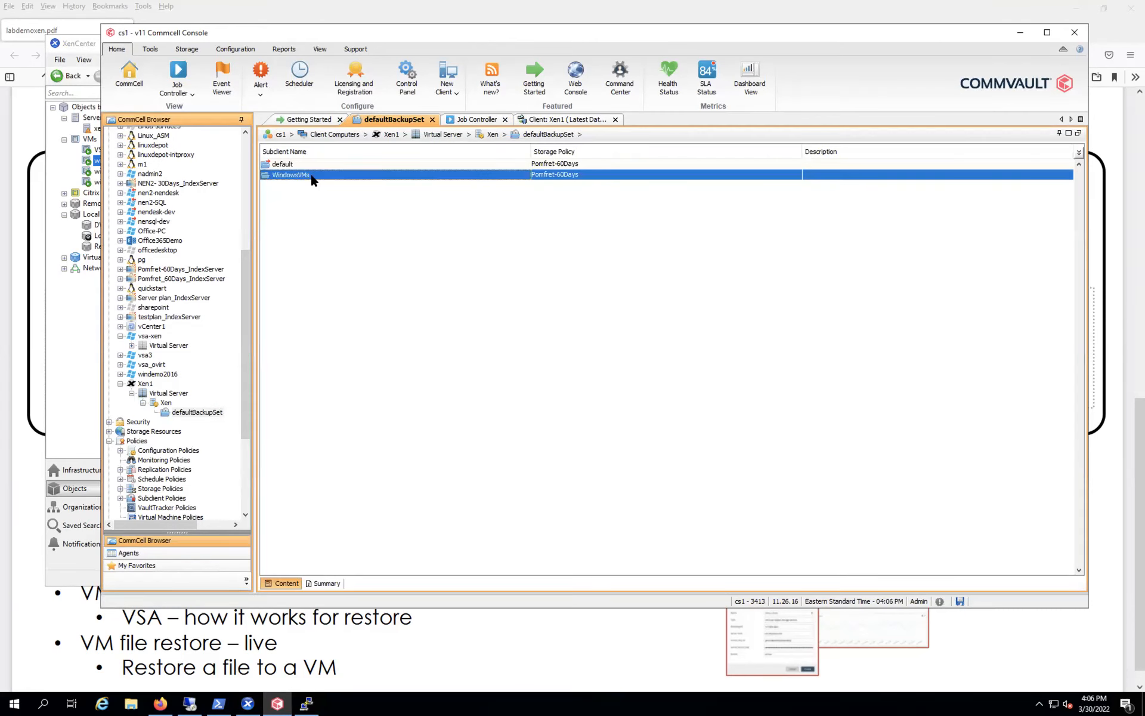
right_click(312, 177)
left_click(335, 193)
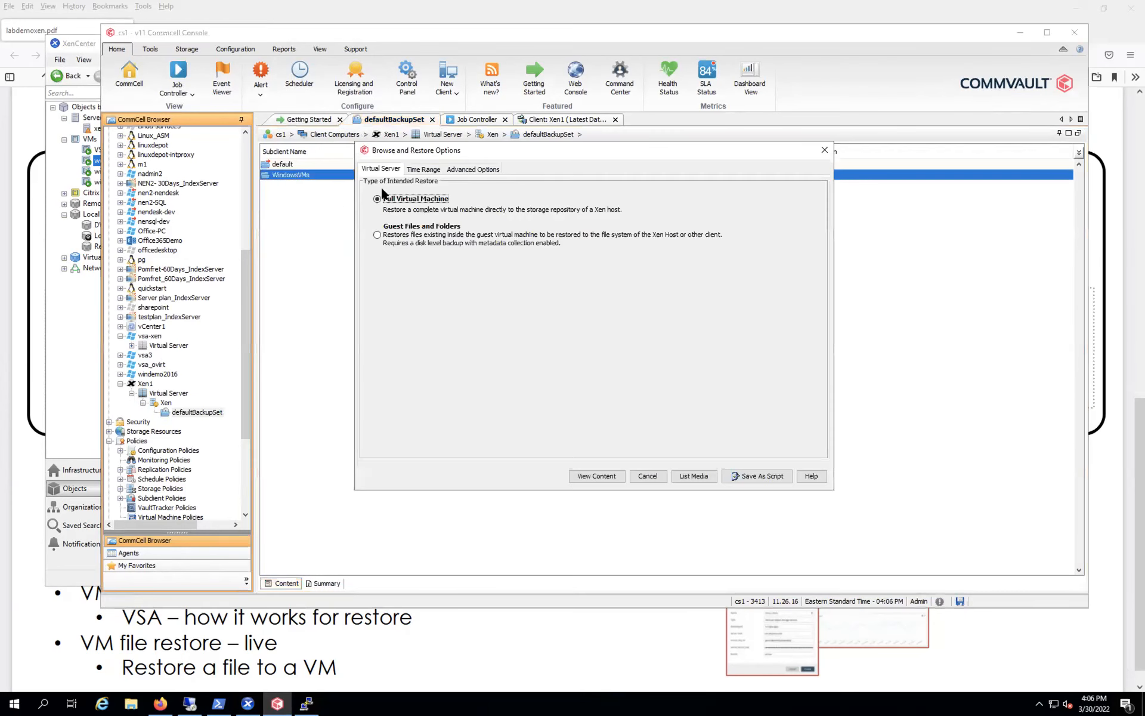
left_click(377, 234)
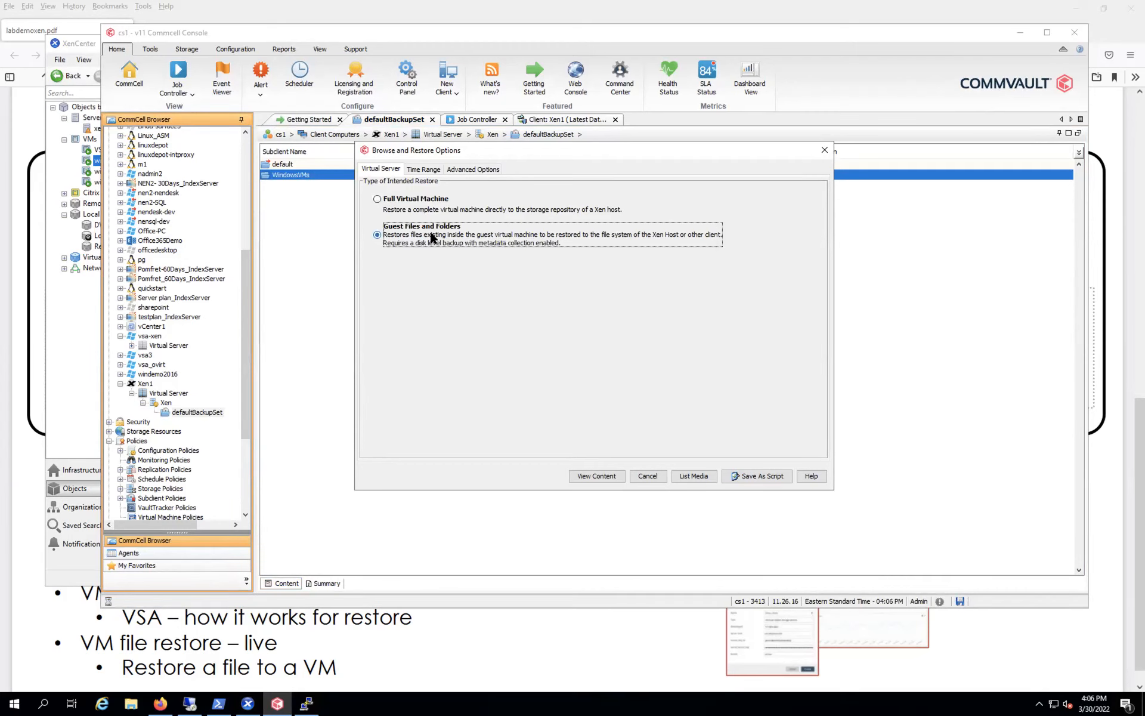
left_click(591, 475)
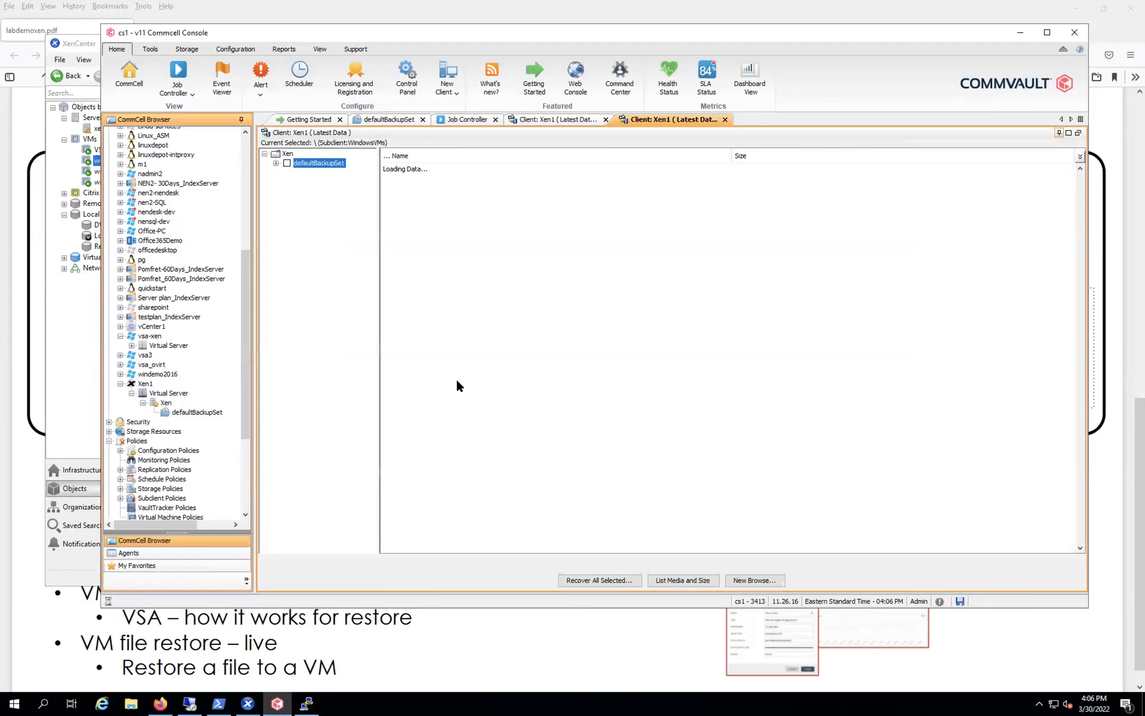
Step: Select only "test file from windows 2019a.txt" from windows2019a's C:\Users\Administrator\Desktop folder in the backup for recovery
left_click(276, 163)
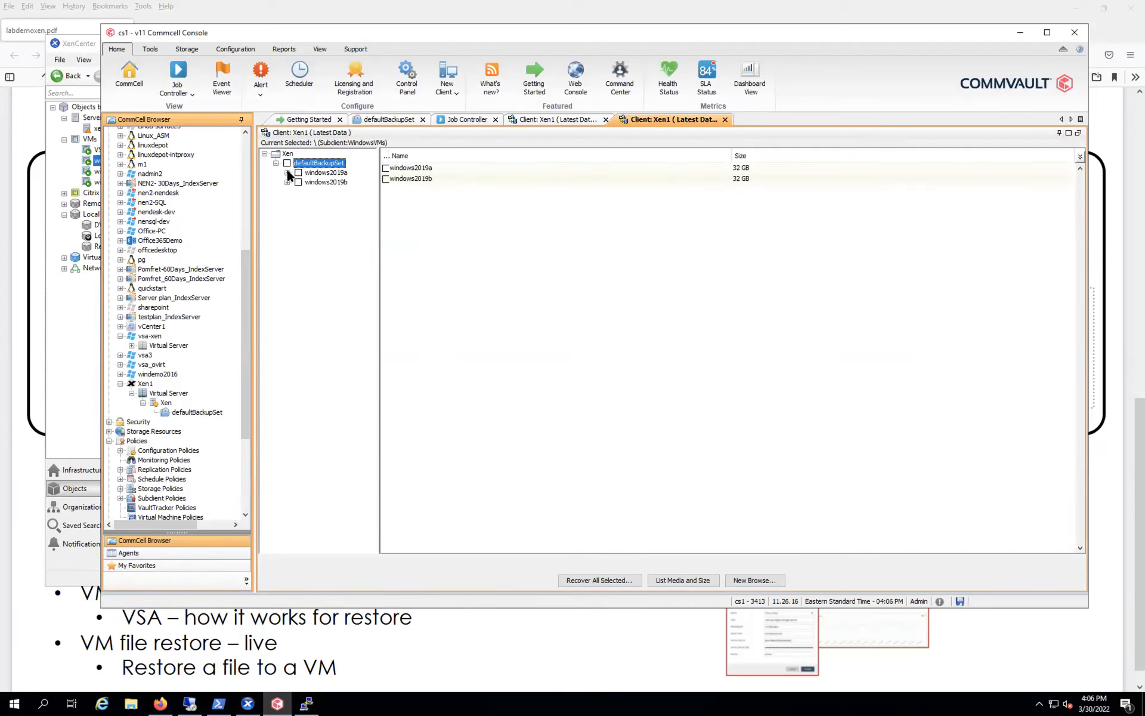
left_click(299, 173)
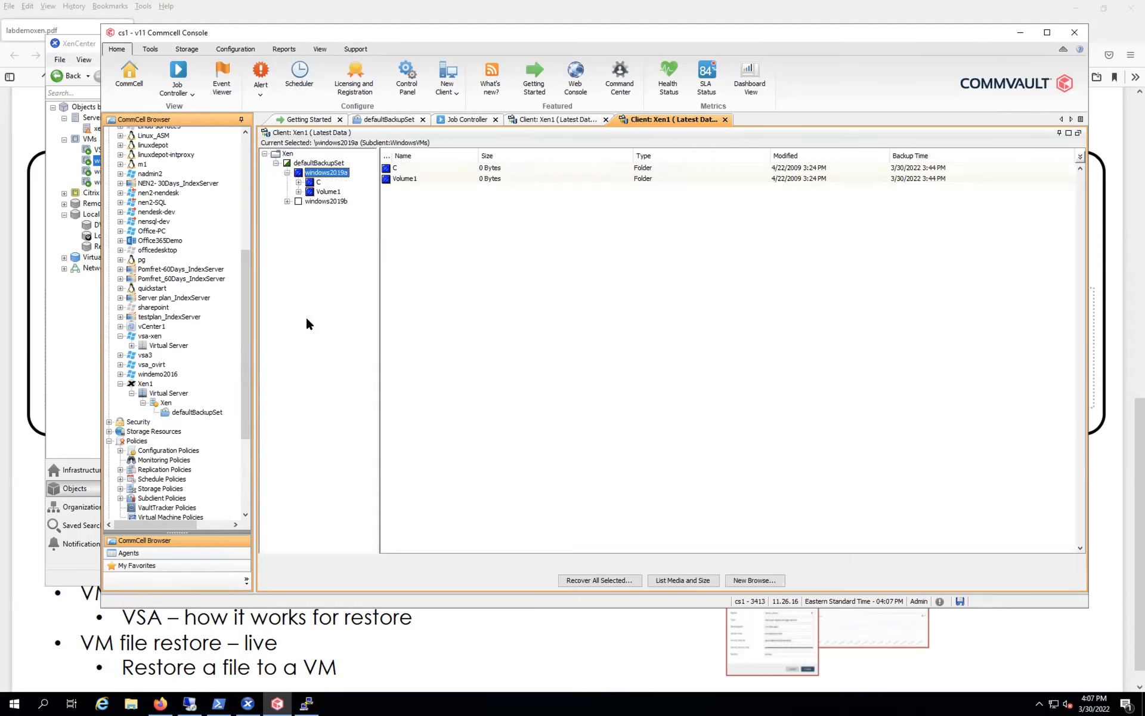
left_click(310, 182)
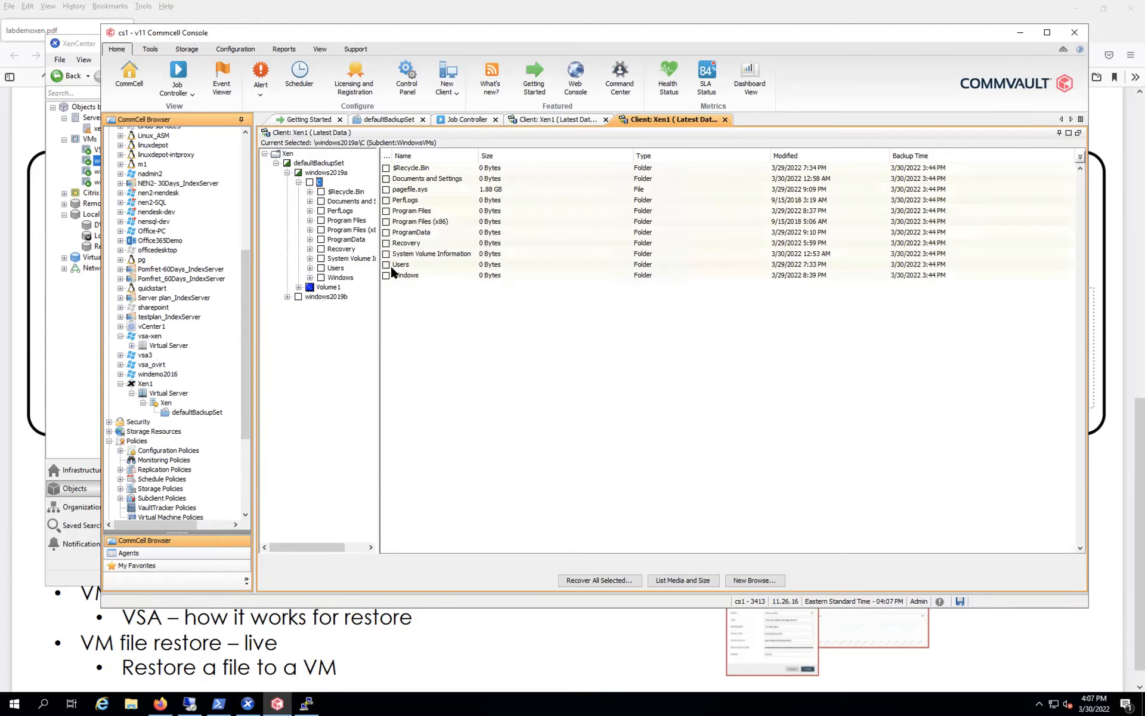
left_click(310, 268)
left_click(336, 268)
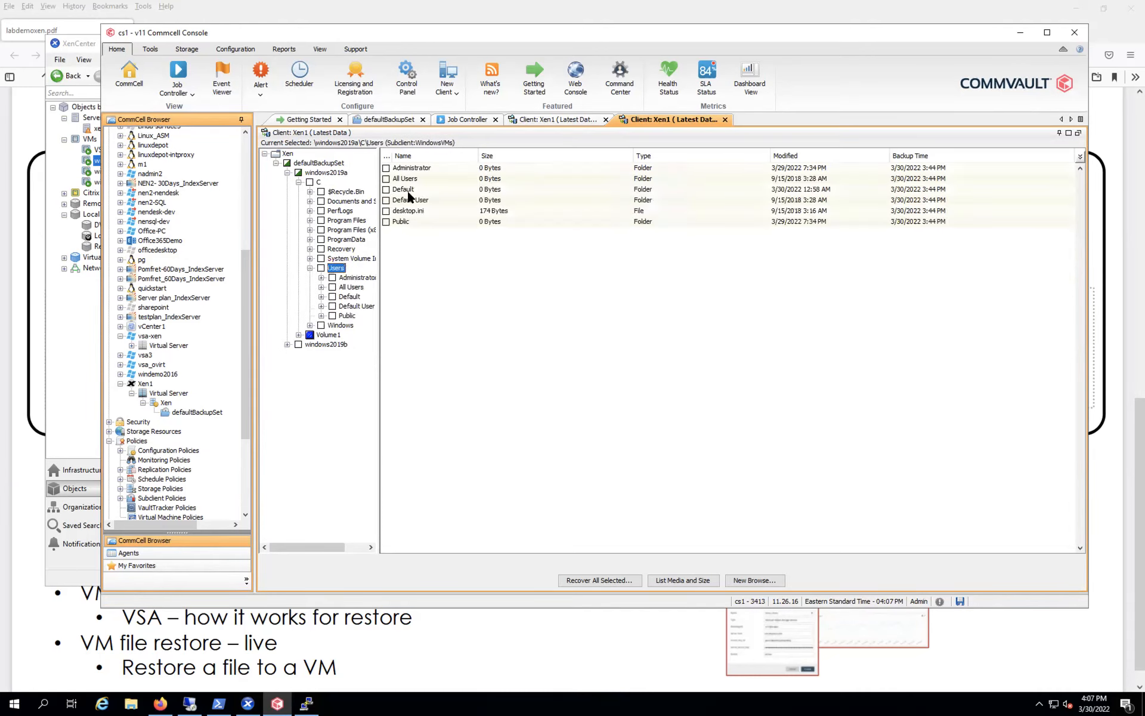
double_click(410, 168)
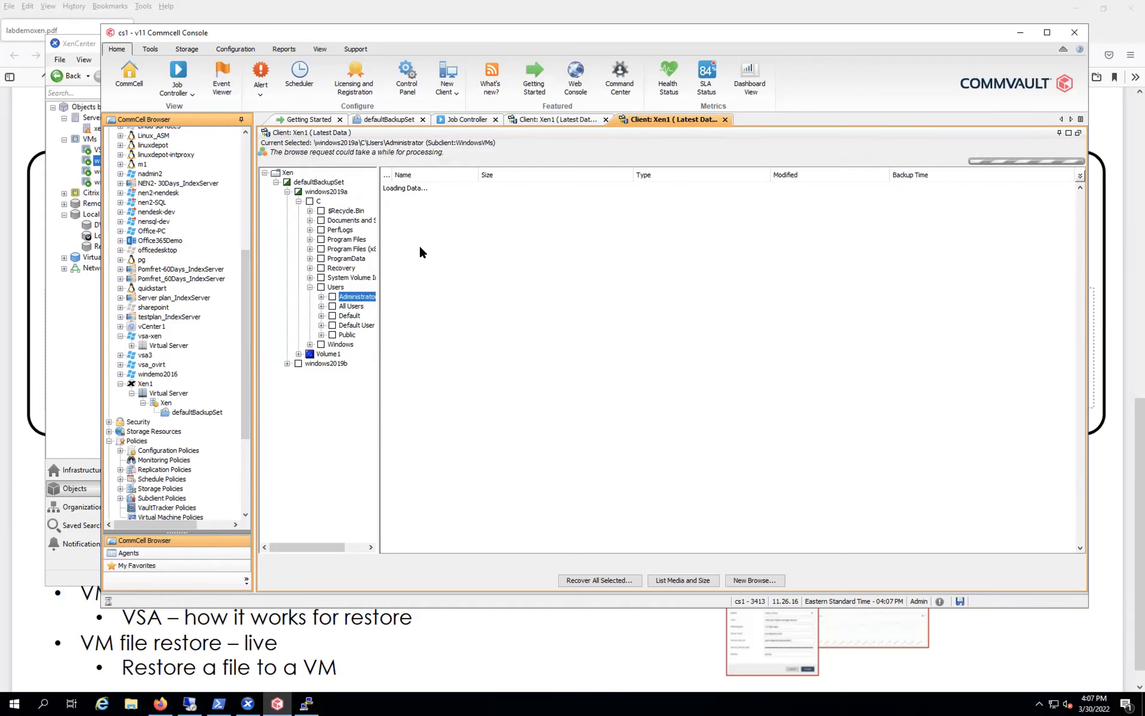
left_click(410, 222)
double_click(410, 224)
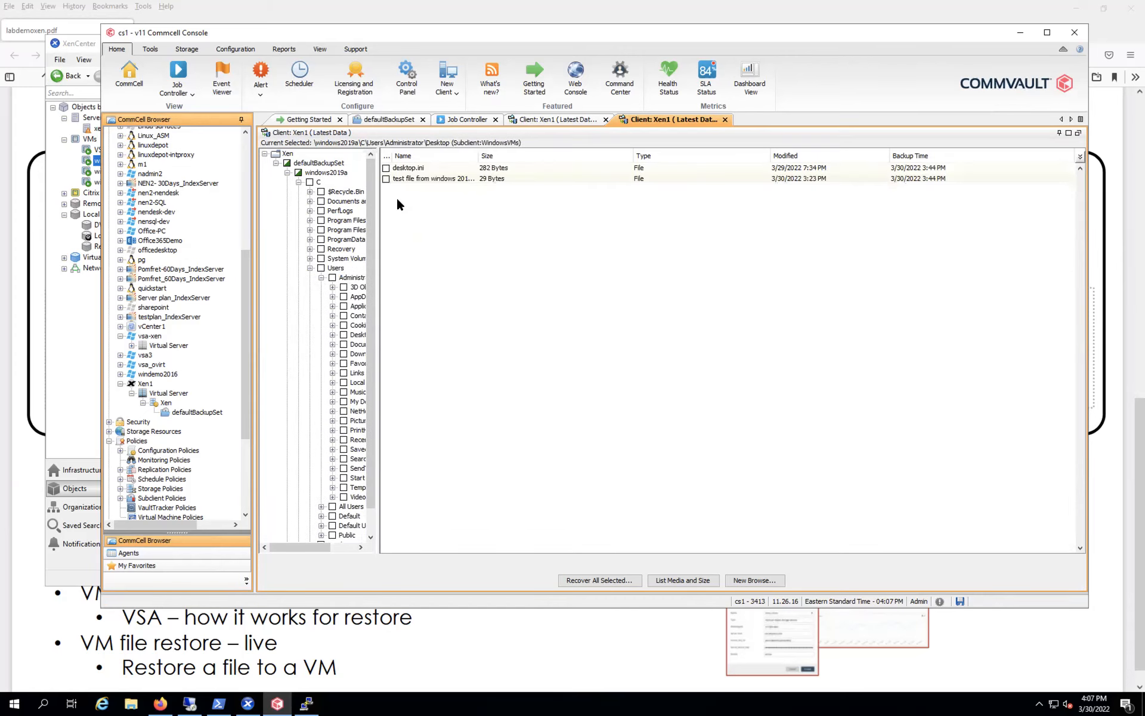
left_click(387, 178)
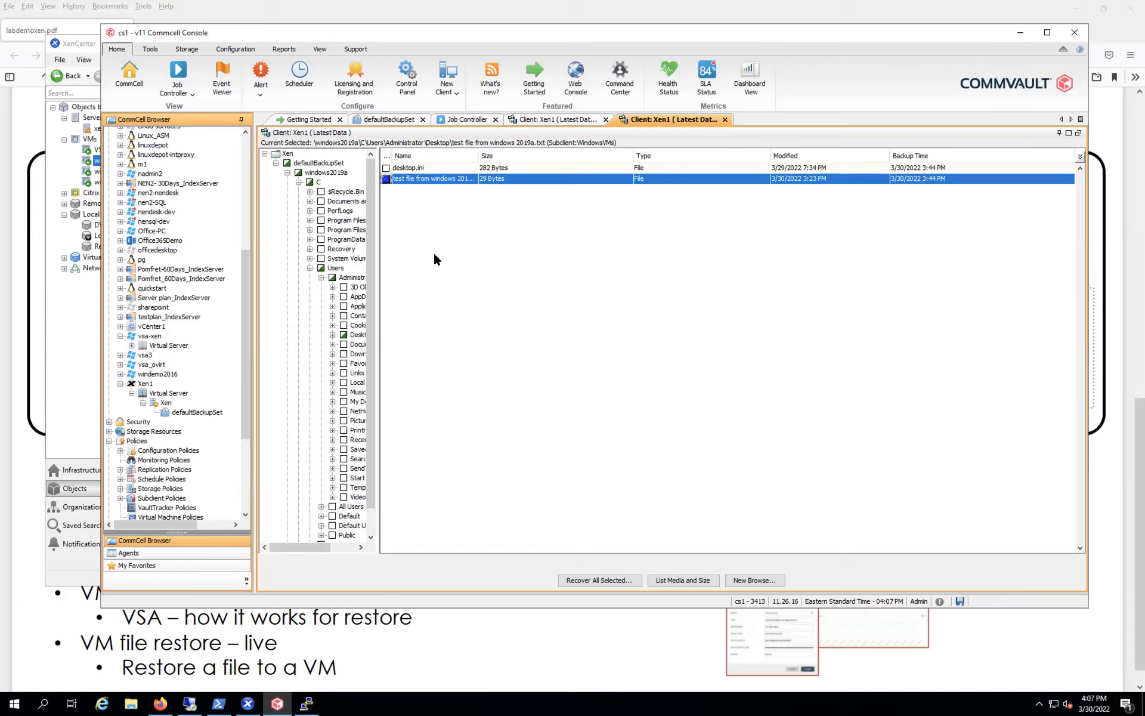
Step: Review the selected file's restore options and destination client, consult the lab diagram in the browser, and cancel the restore options
left_click(573, 578)
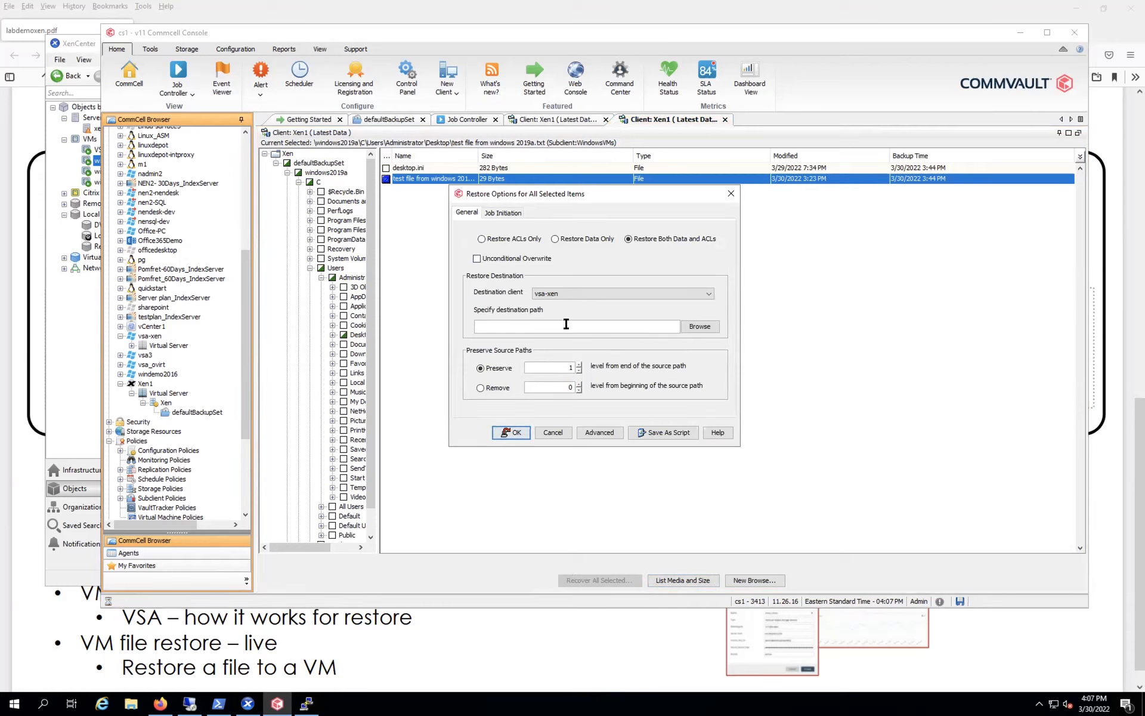
left_click(551, 291)
left_click(511, 288)
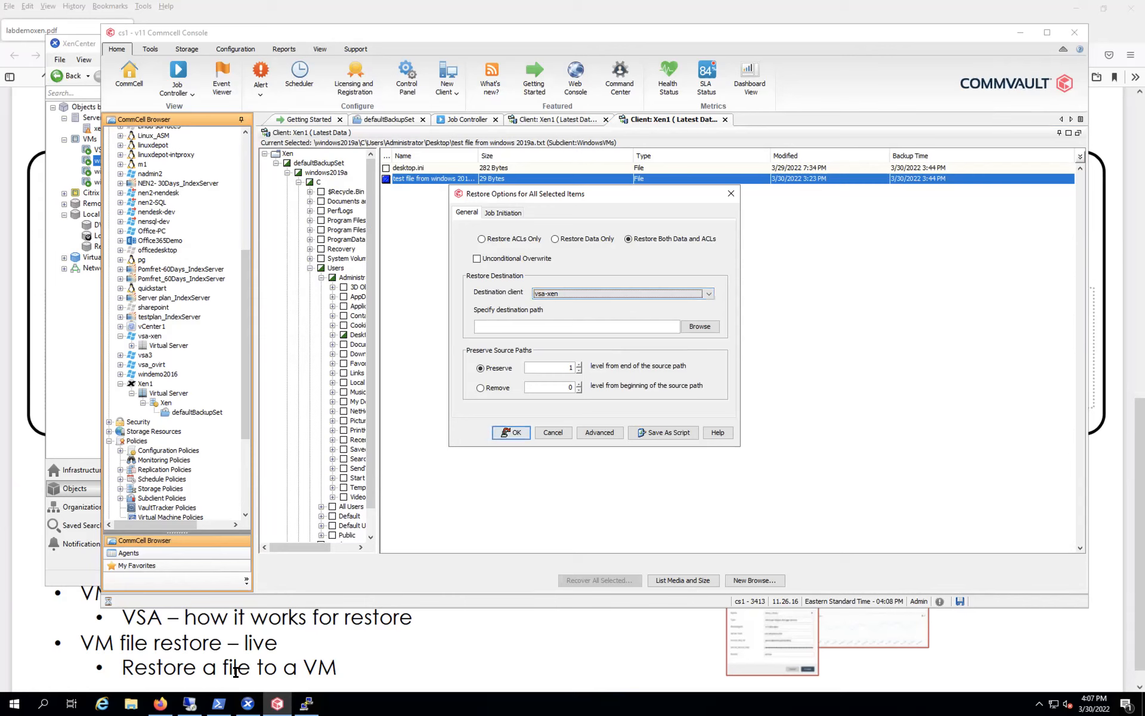
mouse_move(248, 703)
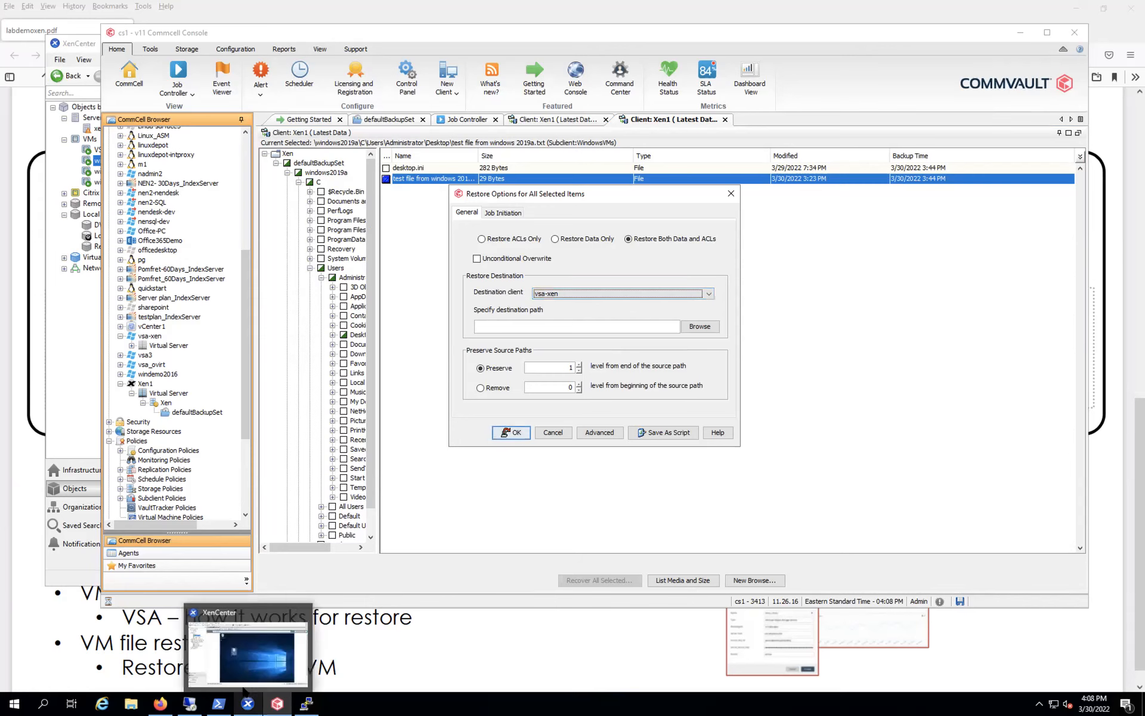
left_click(397, 657)
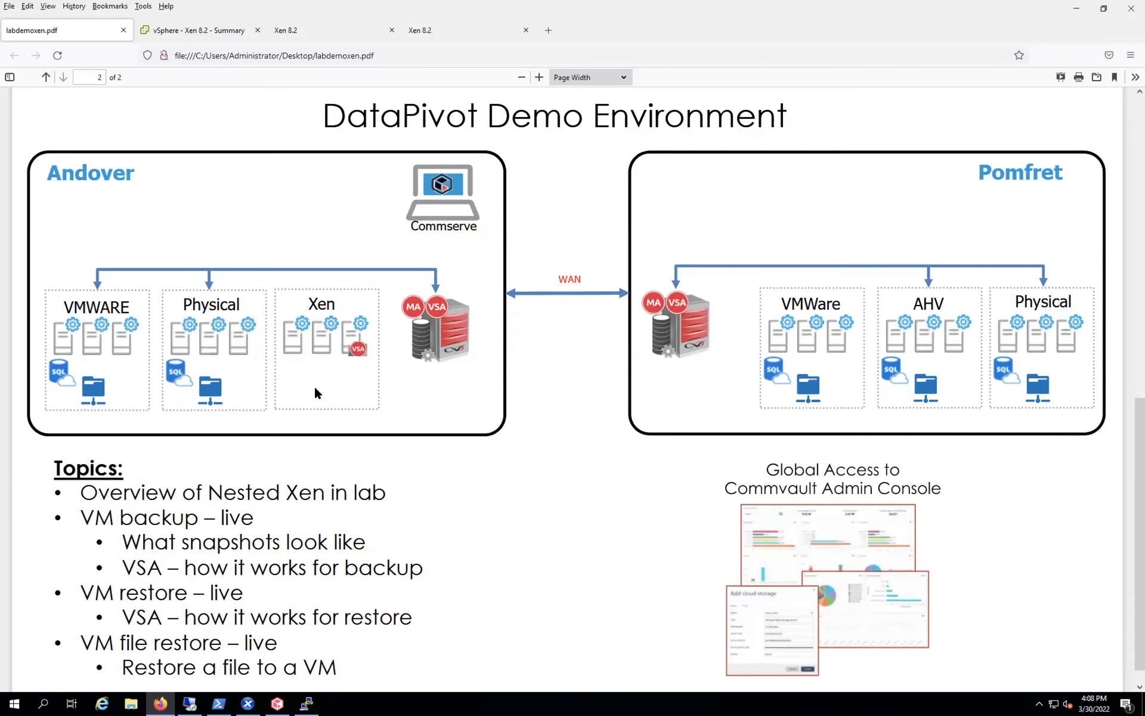
left_click(277, 703)
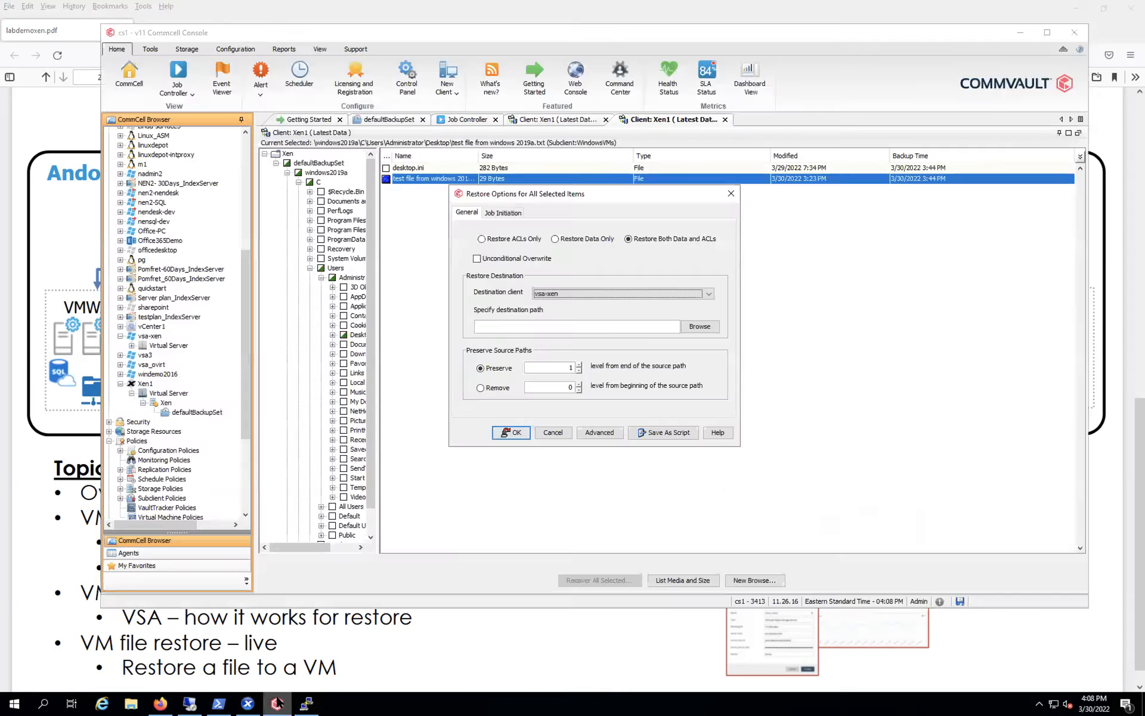
left_click(548, 428)
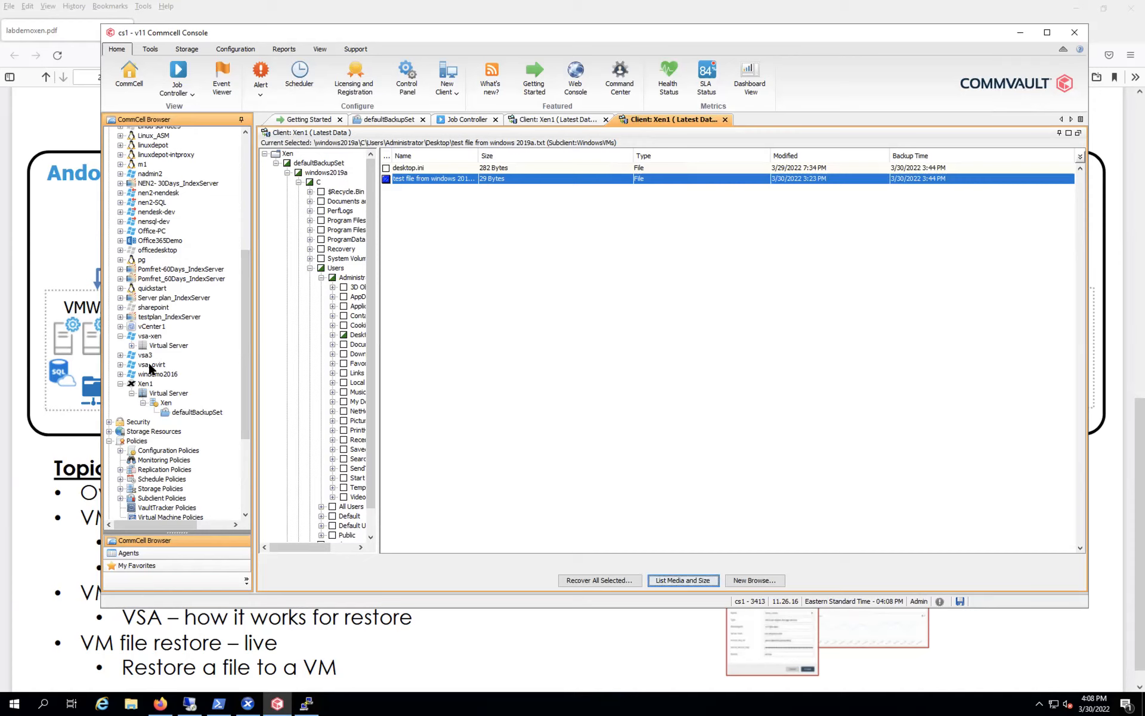
Step: View the client computer properties of the quickstart client
left_click(148, 288)
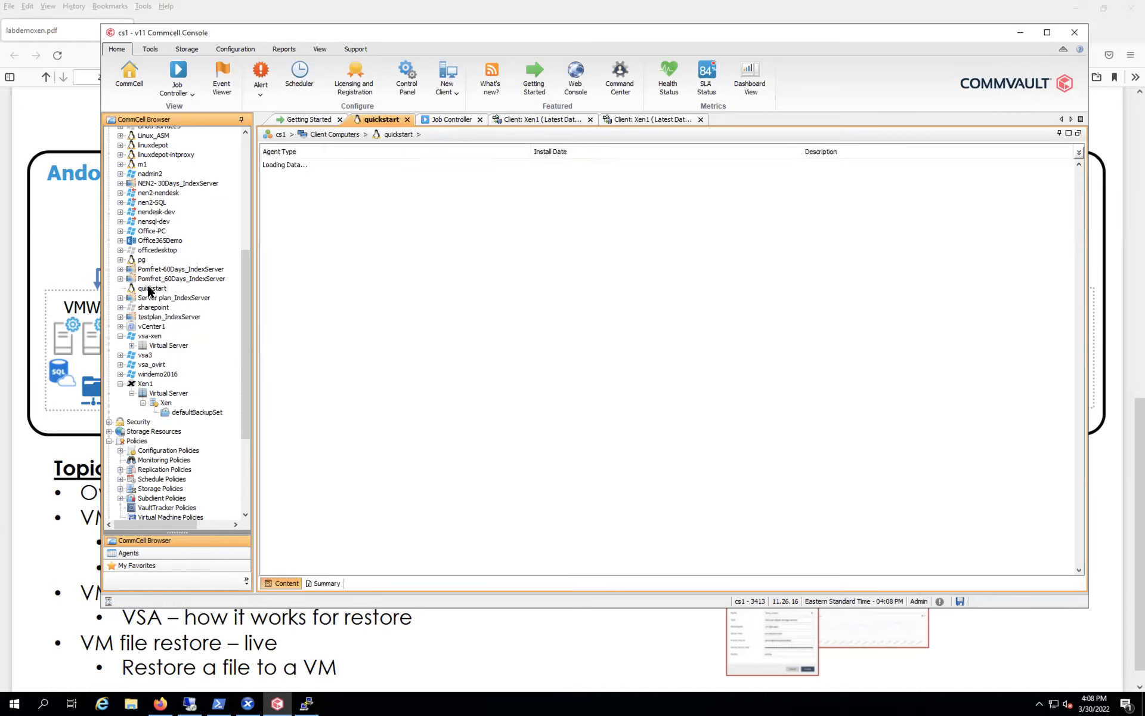
right_click(148, 289)
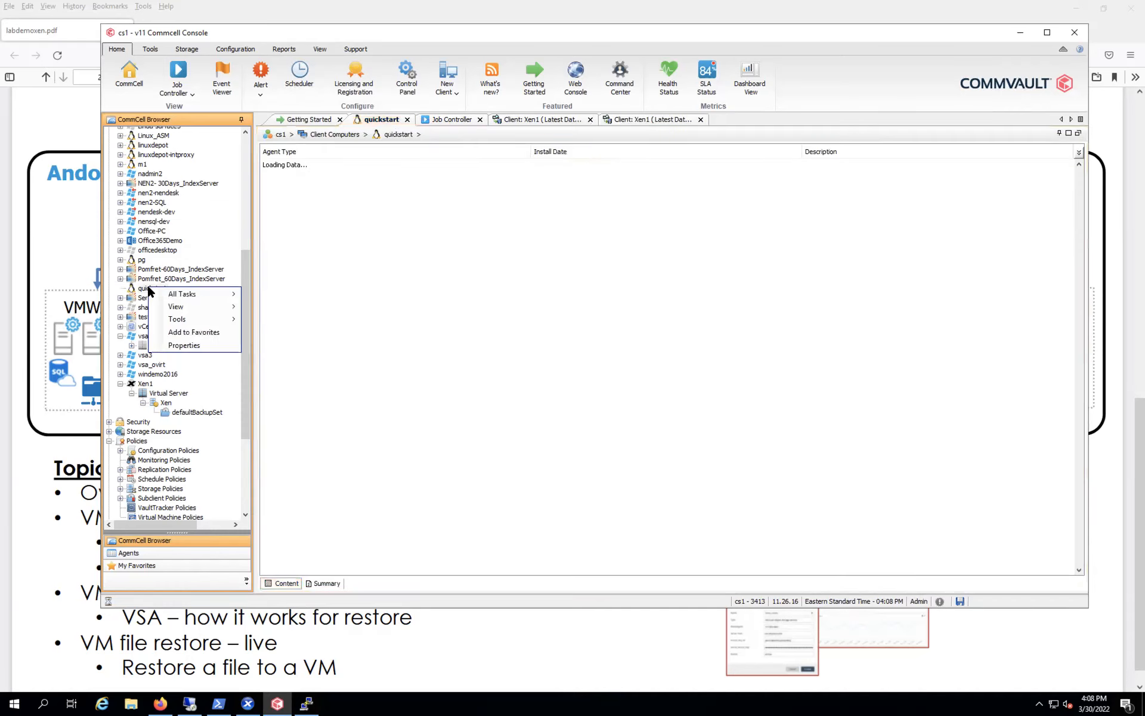
left_click(185, 347)
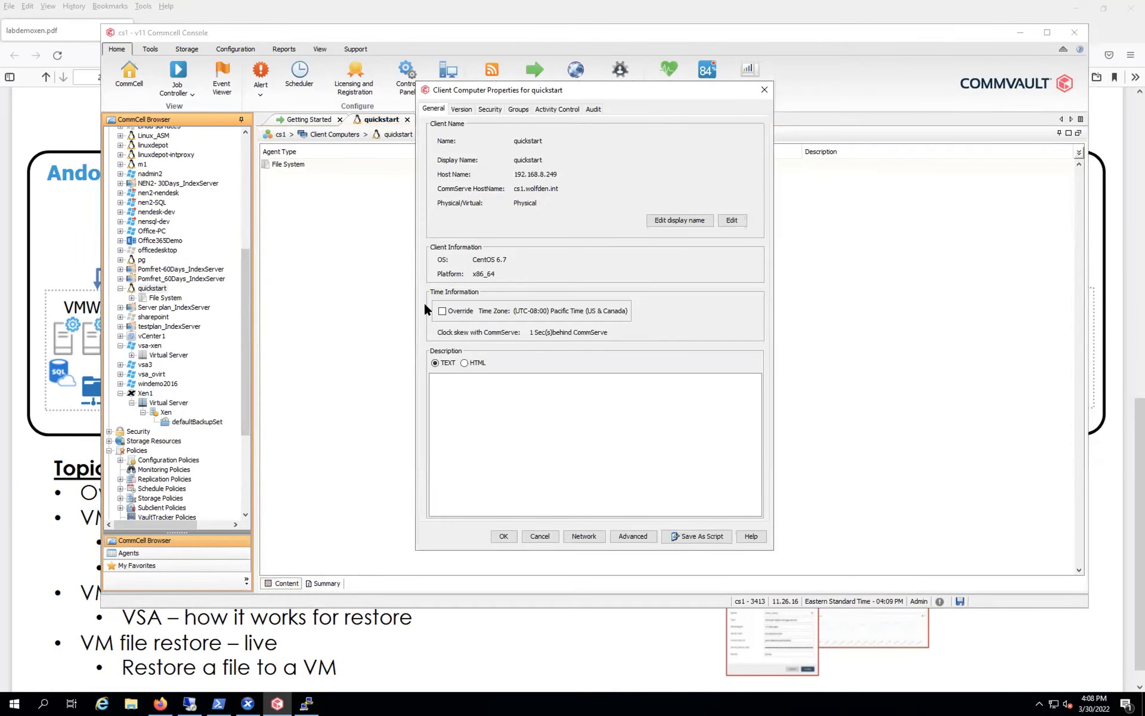
Step: Try disabling backup activity in the quickstart client's activity control settings, and cancel the properties without saving
left_click(548, 111)
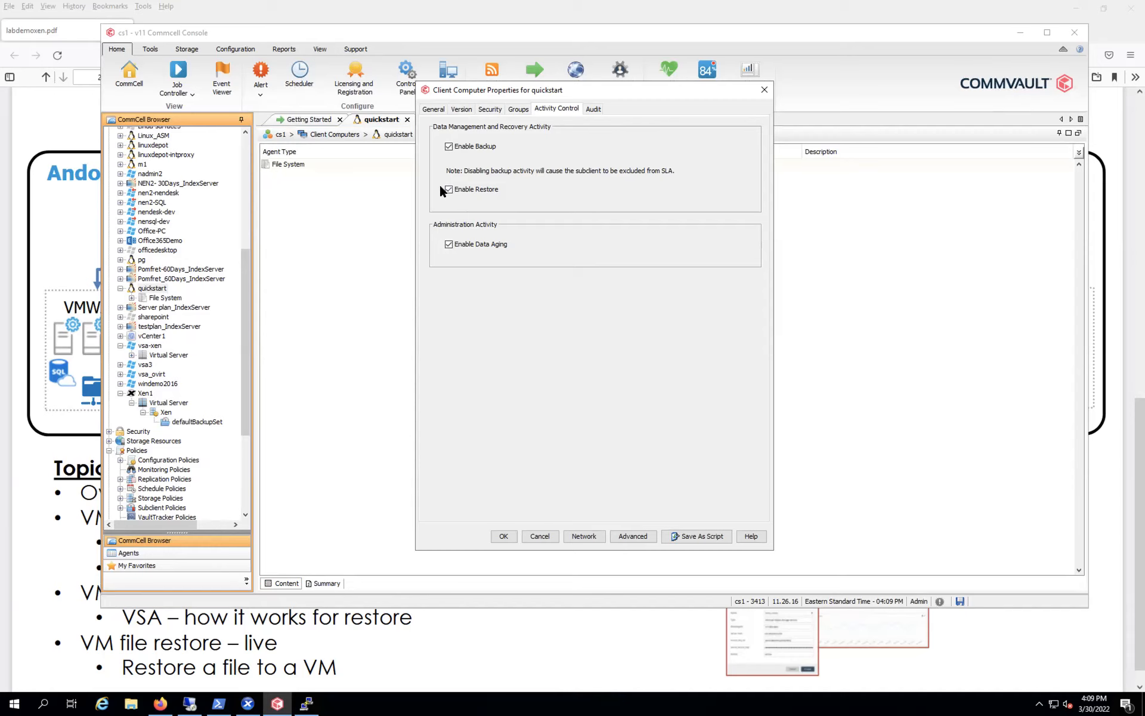
left_click(449, 146)
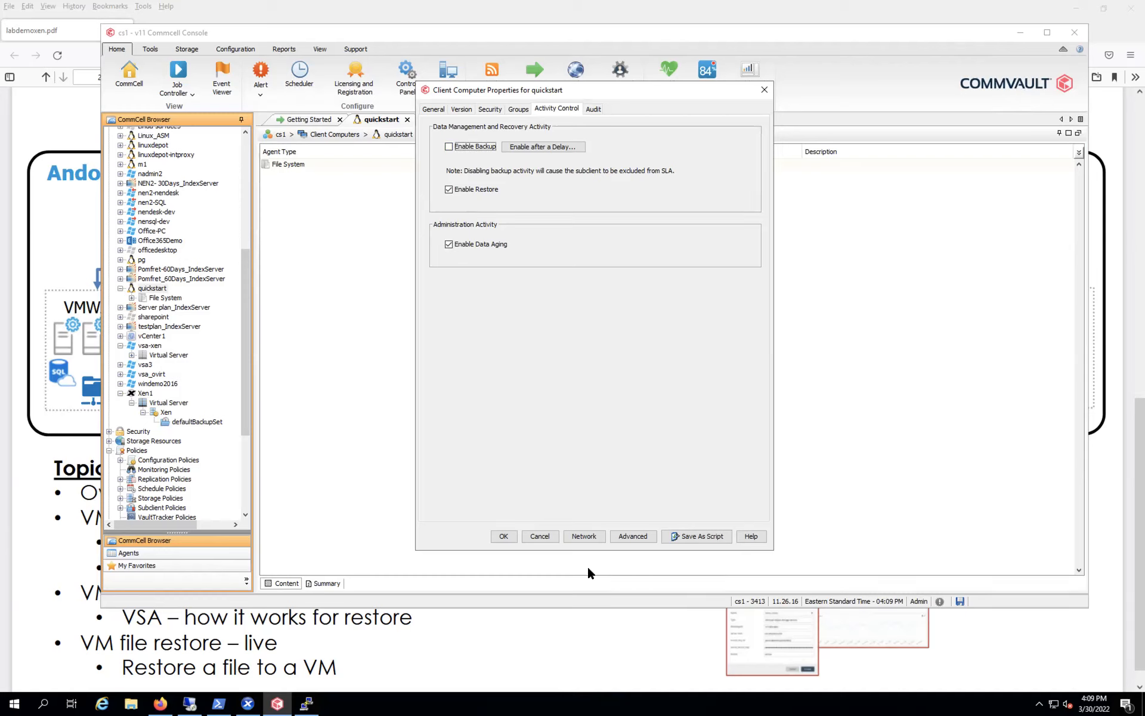
left_click(540, 536)
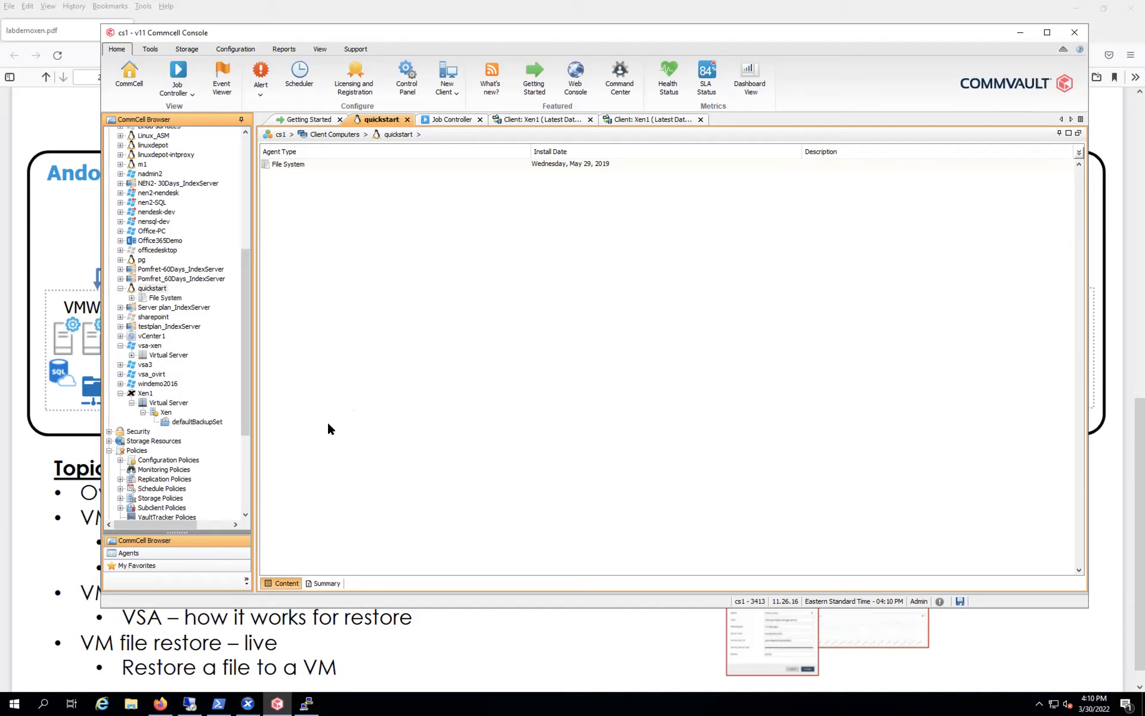
Step: Return to the Xen1 guest file browse results and open the restore options for the selected test file
left_click(197, 422)
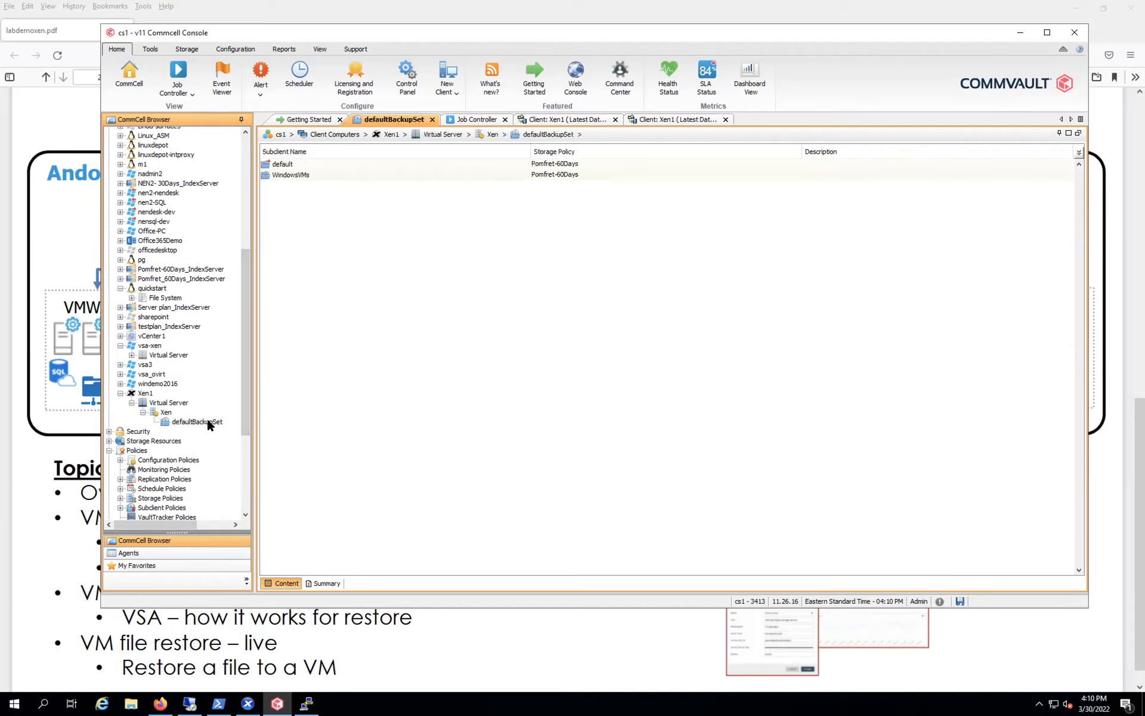
left_click(545, 118)
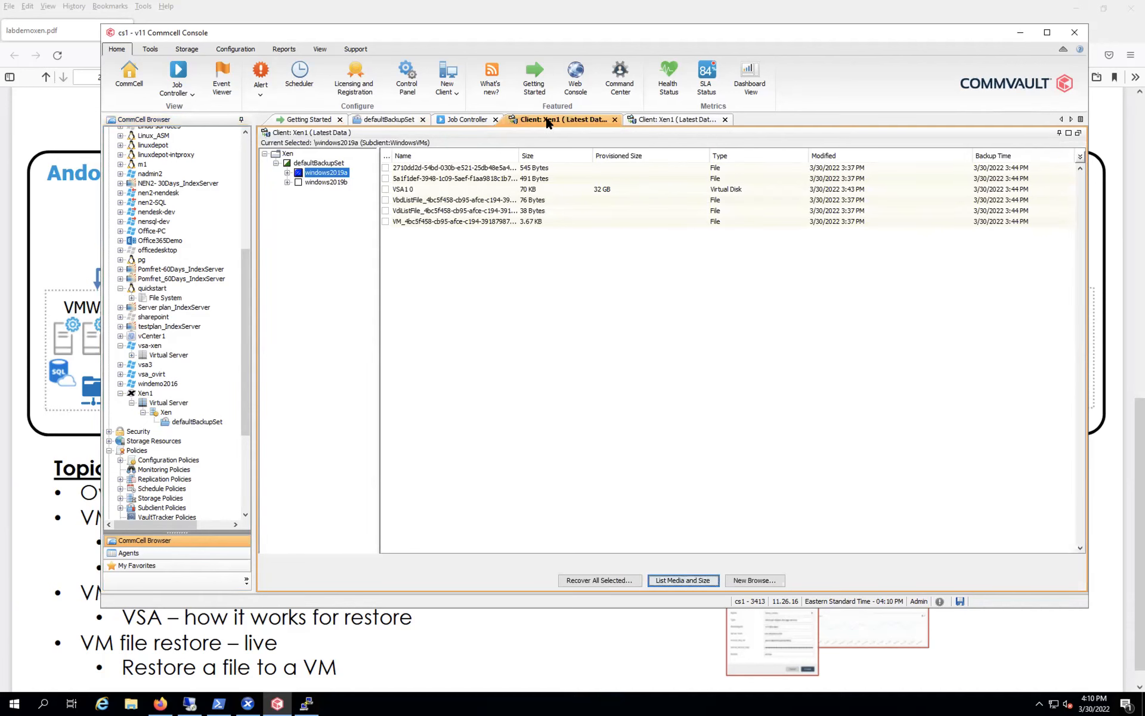
left_click(665, 119)
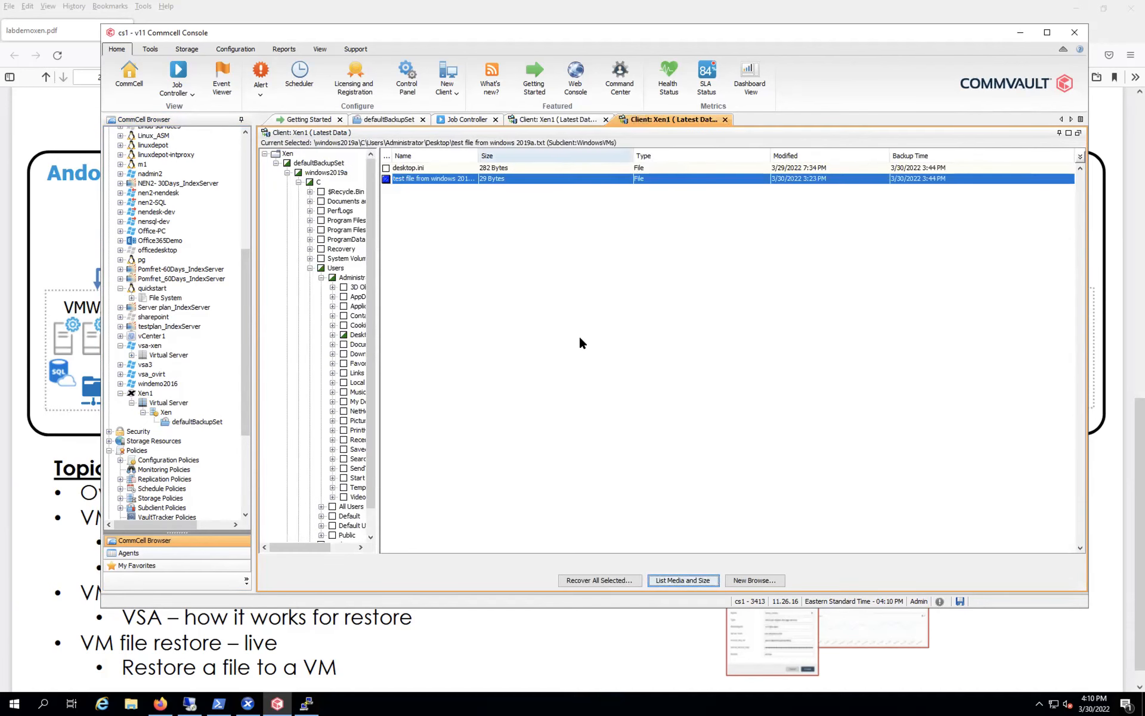
left_click(593, 580)
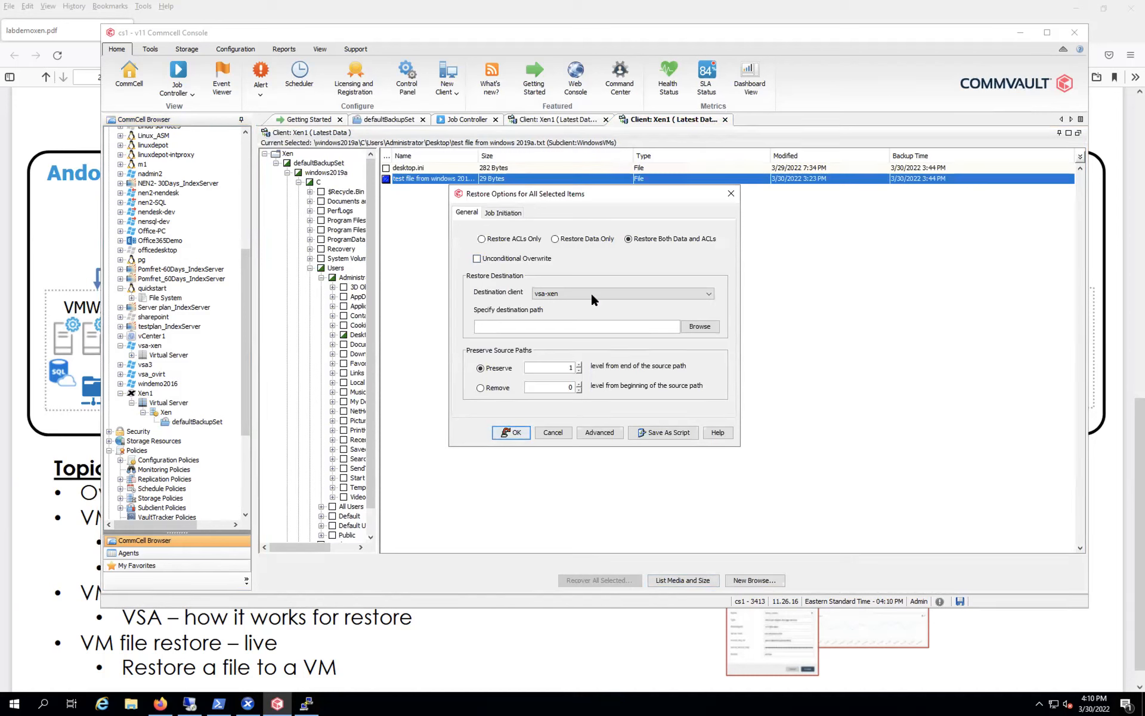
Step: Browse the vsa-xen destination client to the C:\Users\Administrator\Desktop folder for the restore destination
left_click(699, 326)
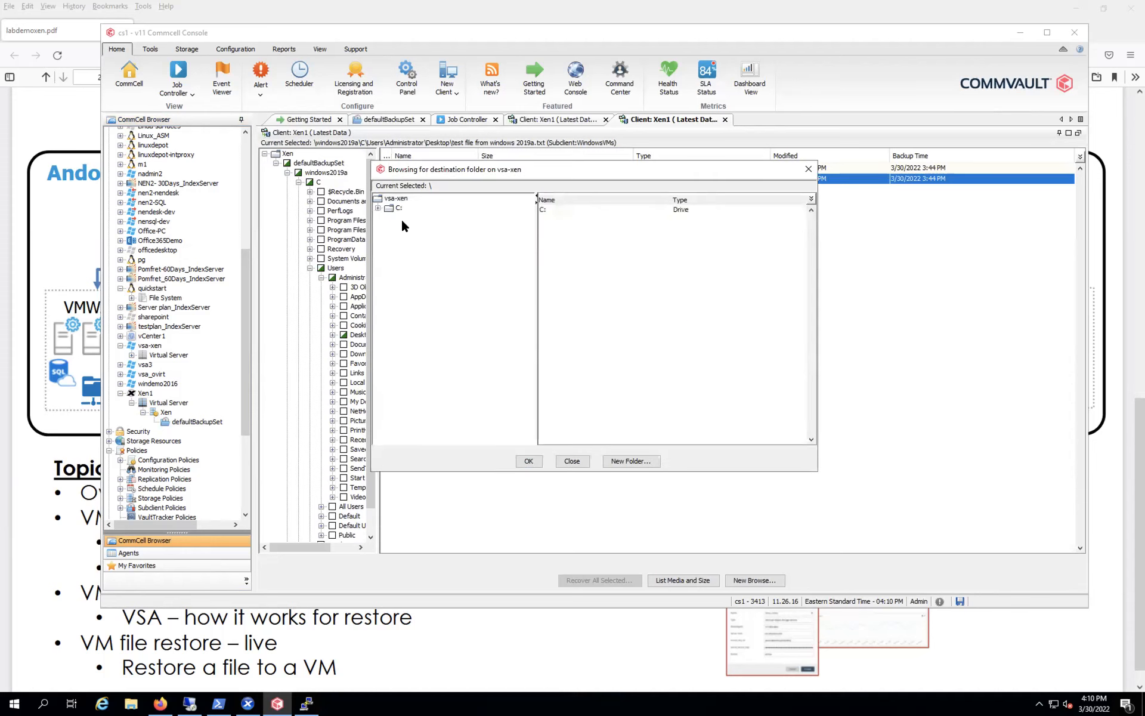
left_click(378, 208)
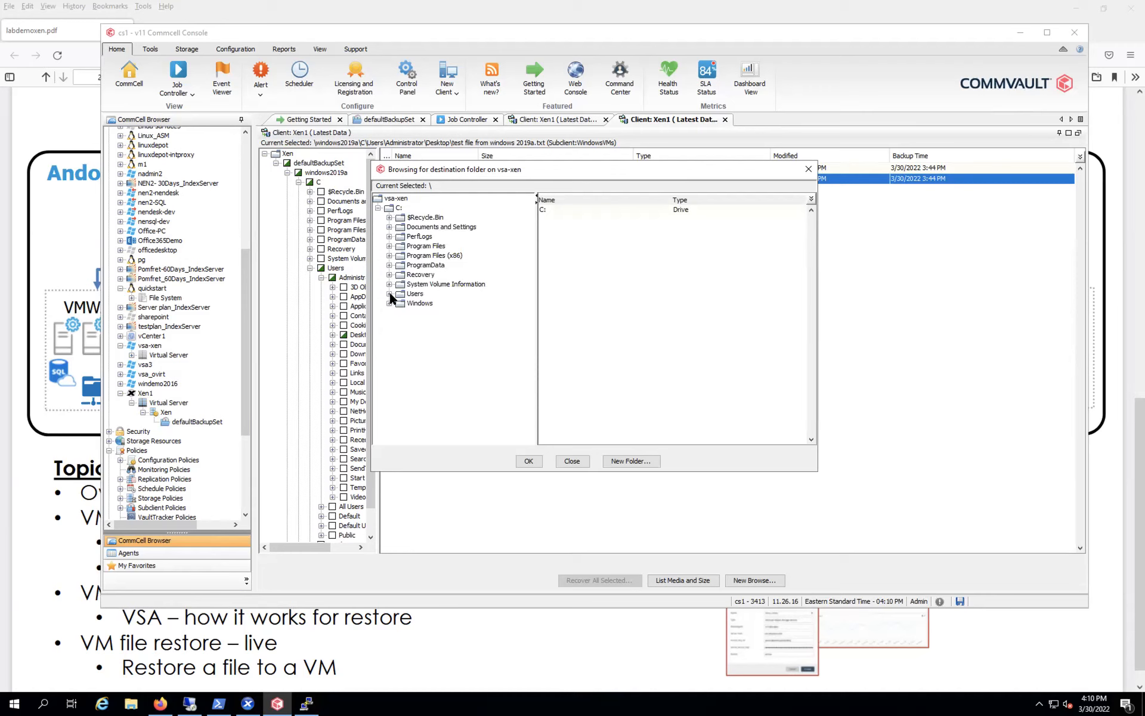
left_click(415, 293)
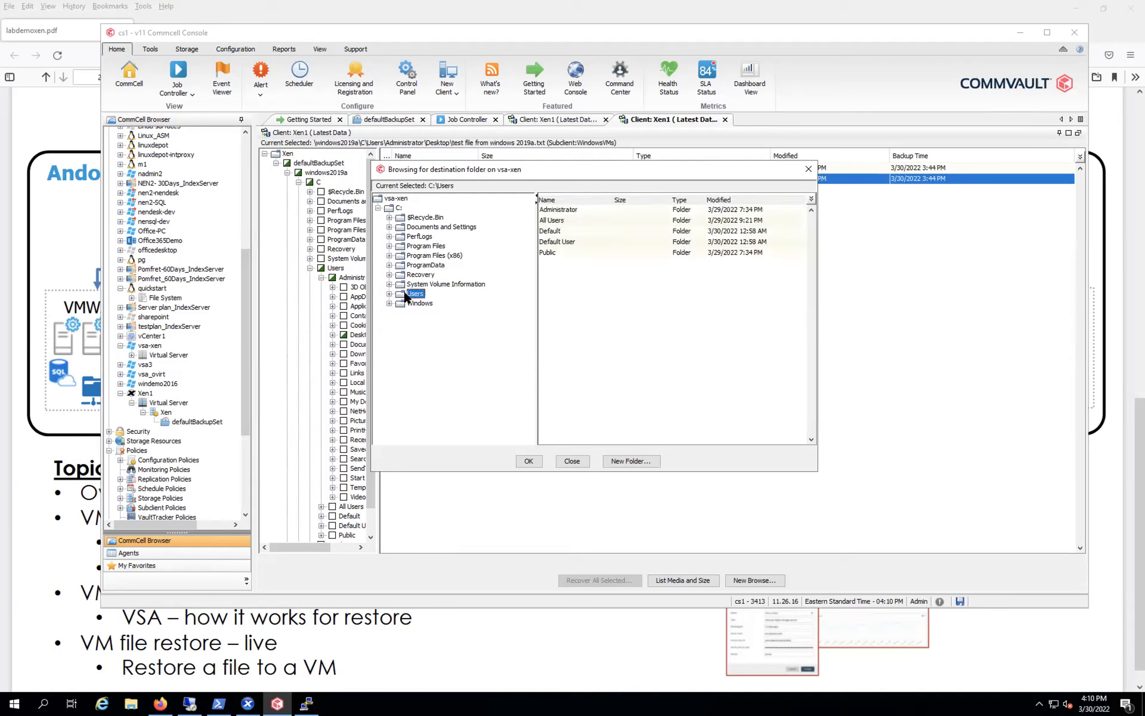
left_click(563, 213)
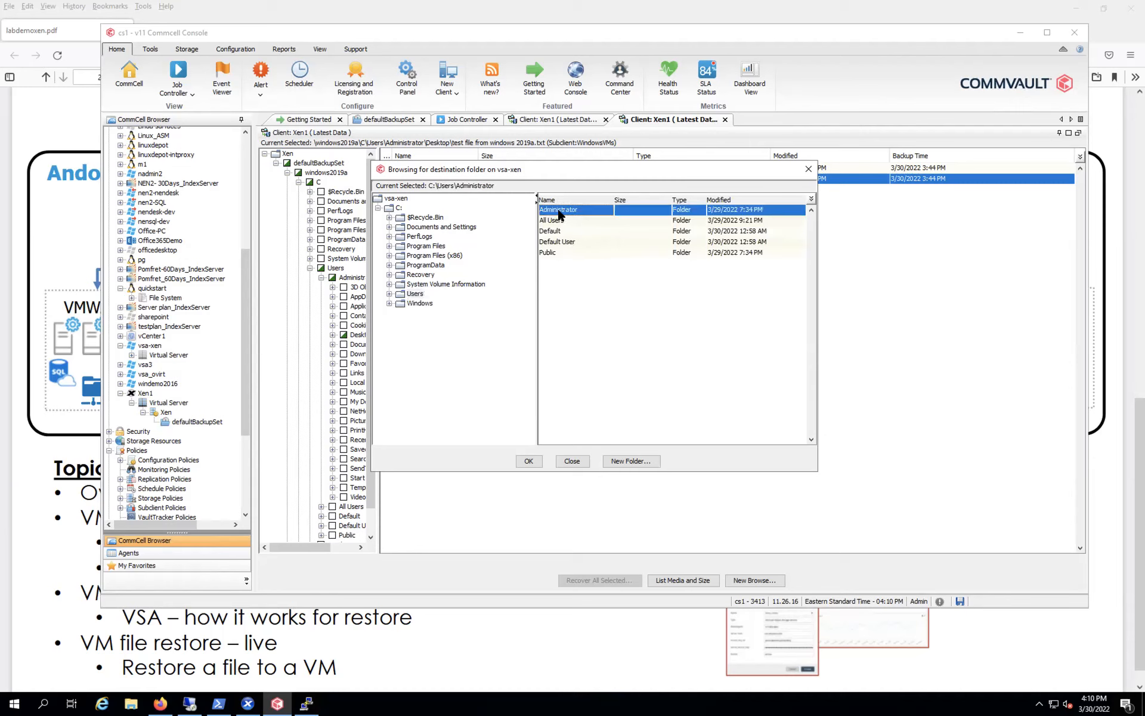
double_click(558, 211)
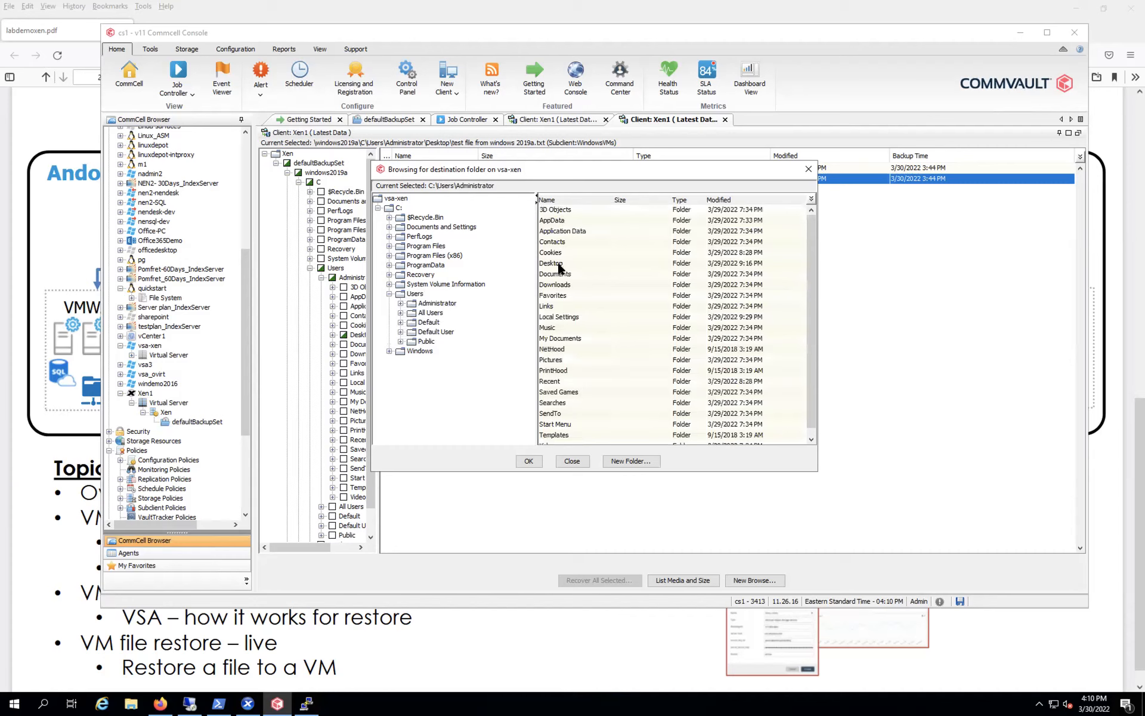
double_click(555, 265)
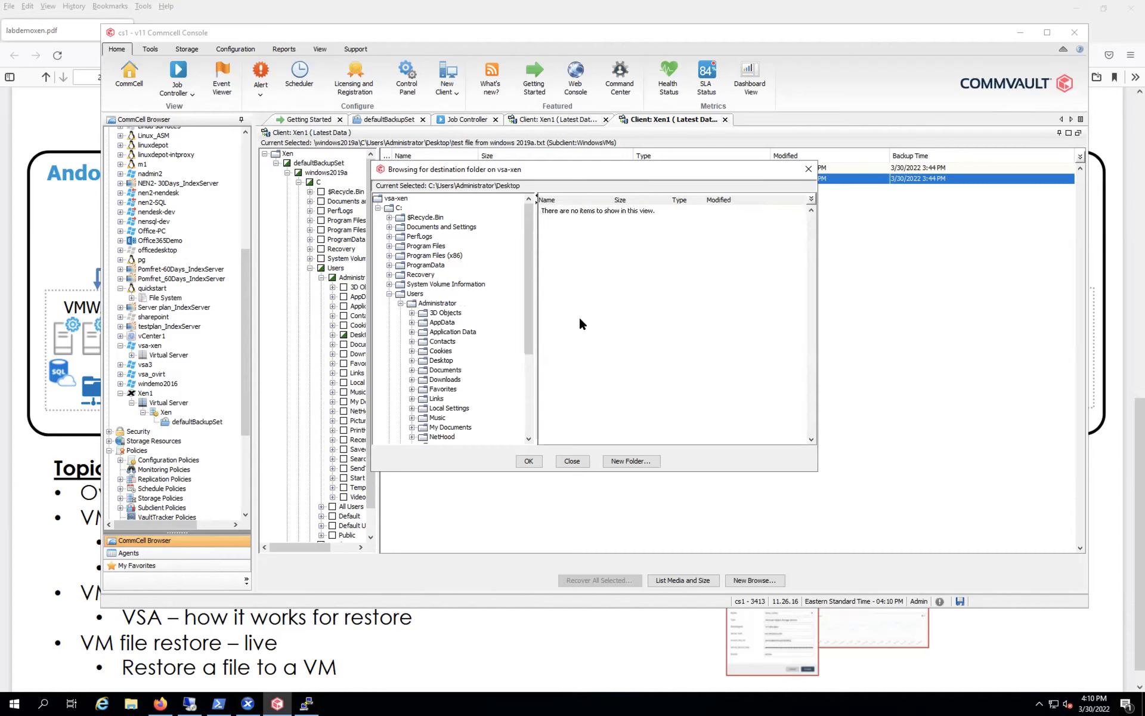
Step: Create a folder named "restore" on vsa-xen's Desktop and start the file restore with it as the destination path
left_click(632, 463)
type("restore")
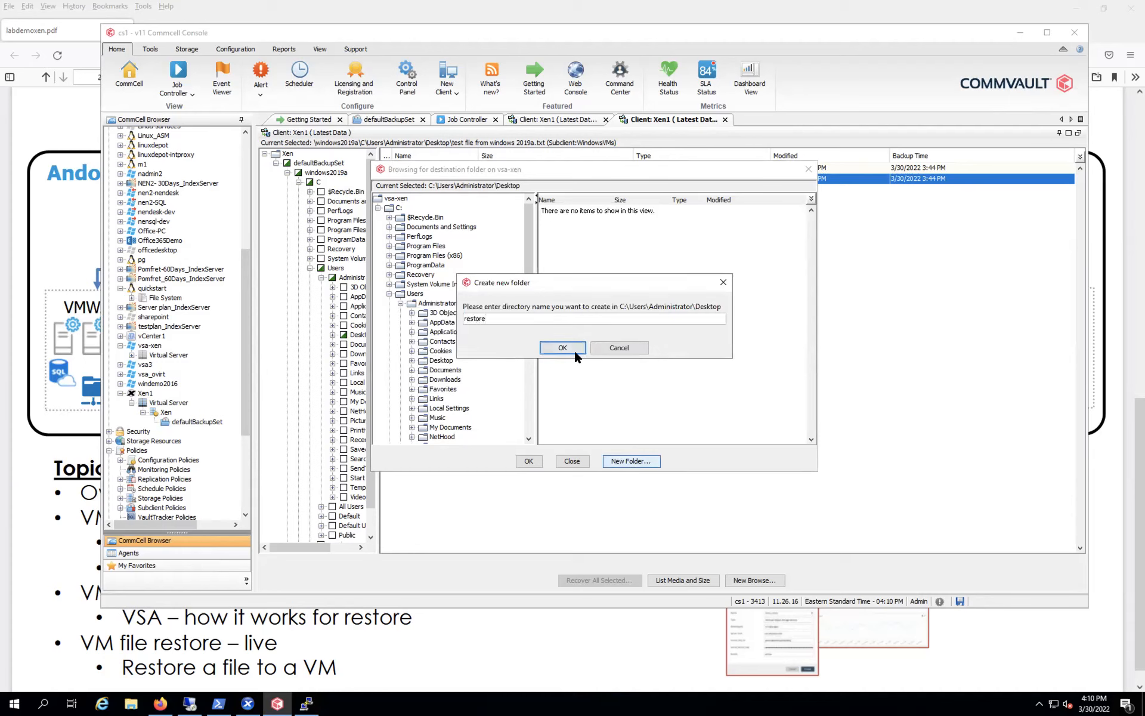
left_click(562, 348)
double_click(550, 210)
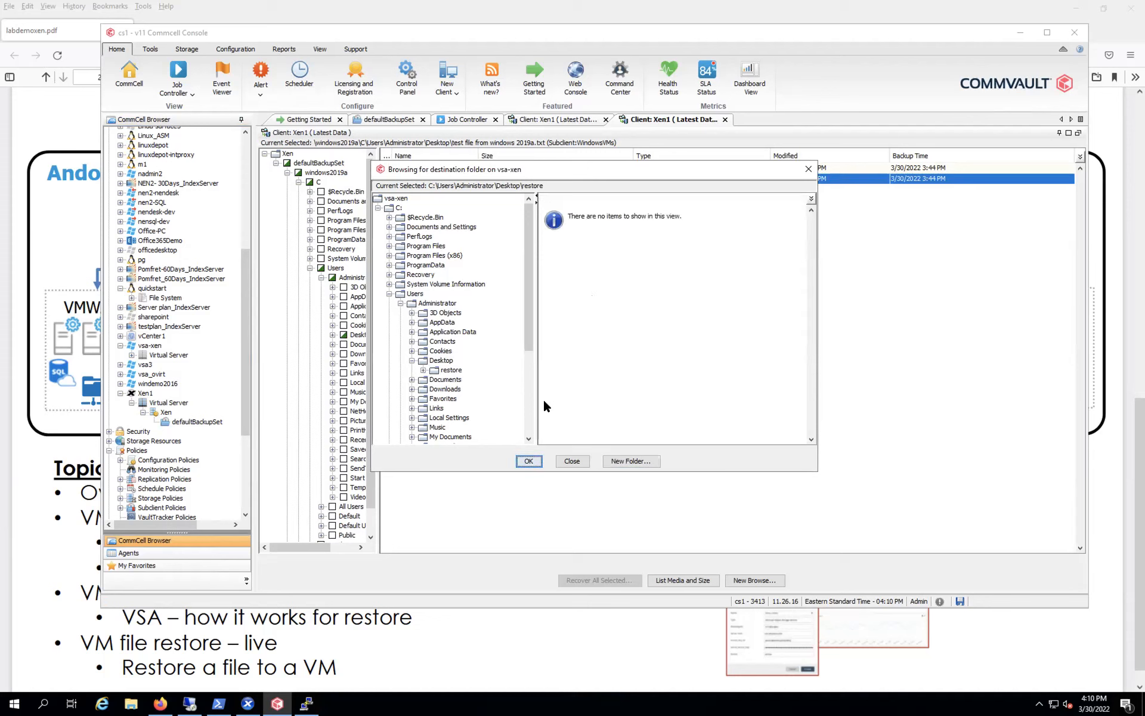
left_click(529, 461)
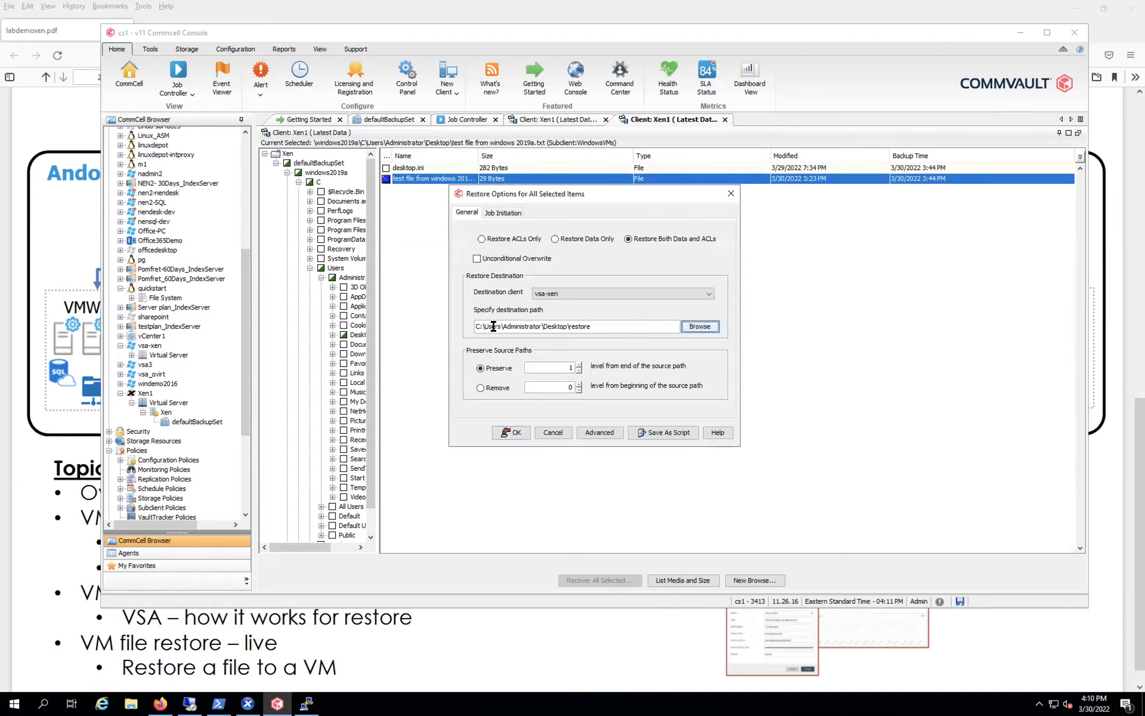
left_click(518, 434)
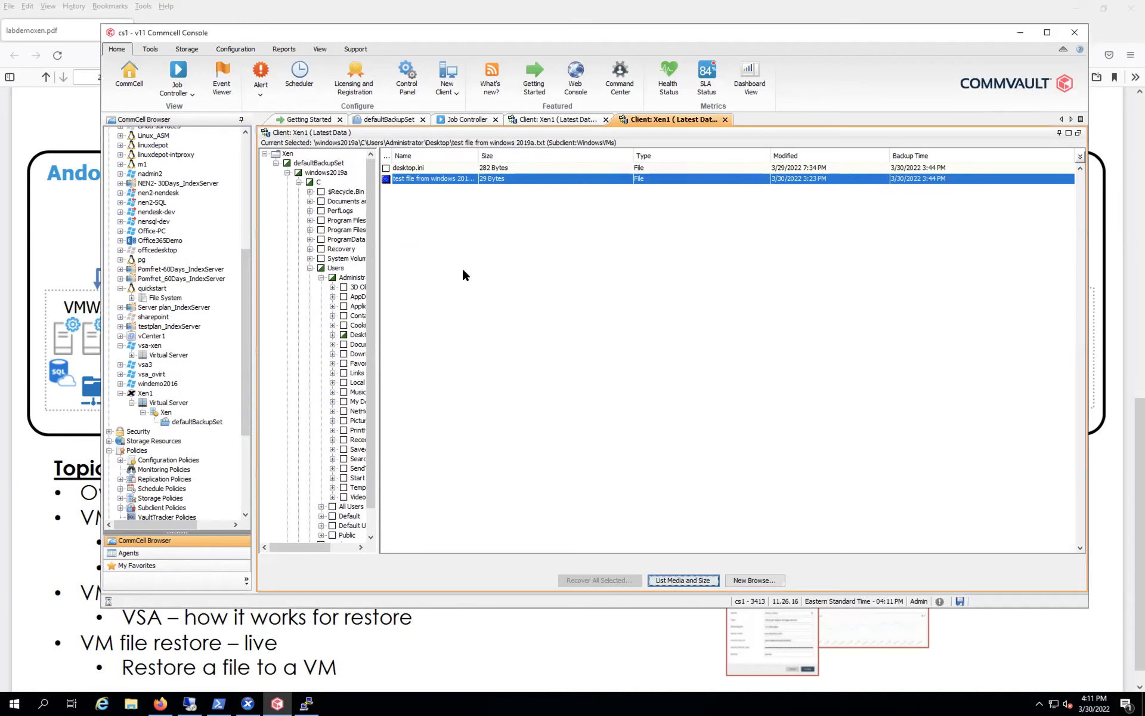
Step: Examine the progress and stream details of the running Xen1 restore job in the Job Controller
left_click(460, 121)
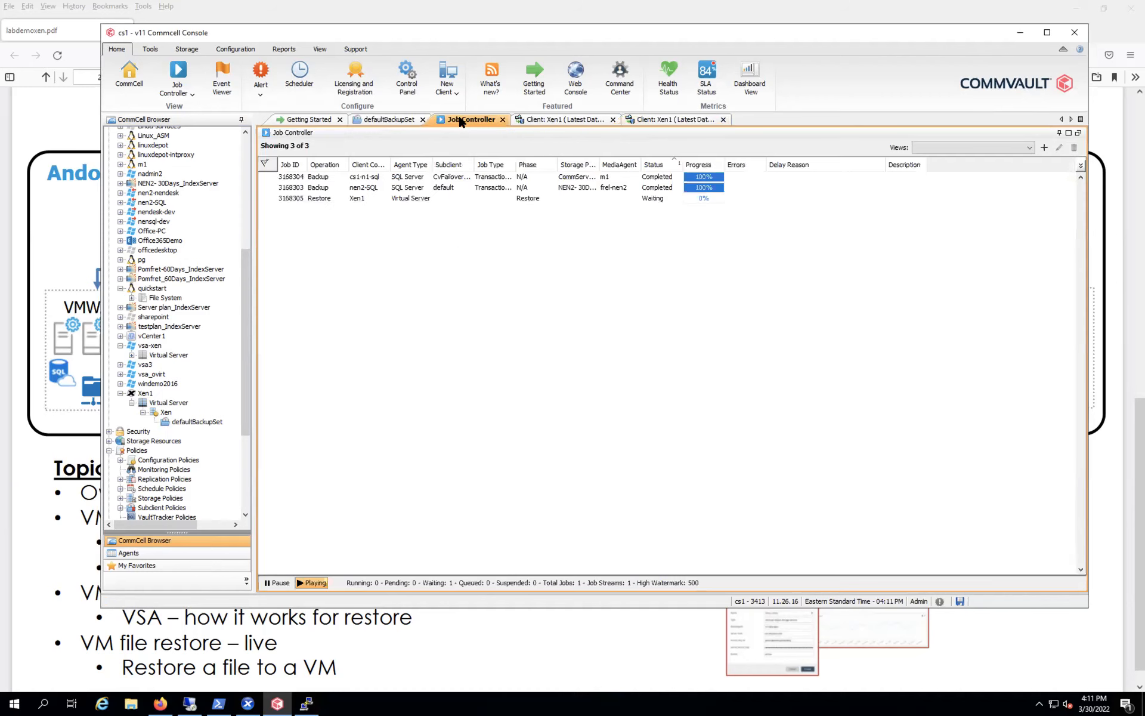
double_click(422, 196)
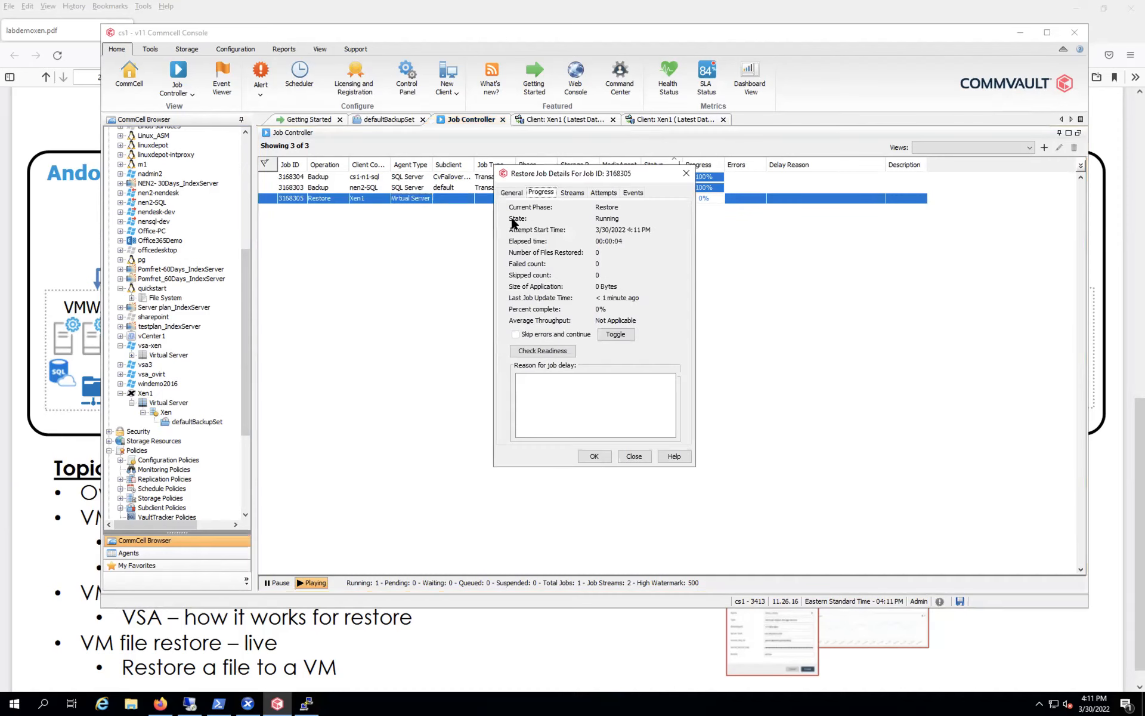
left_click(568, 193)
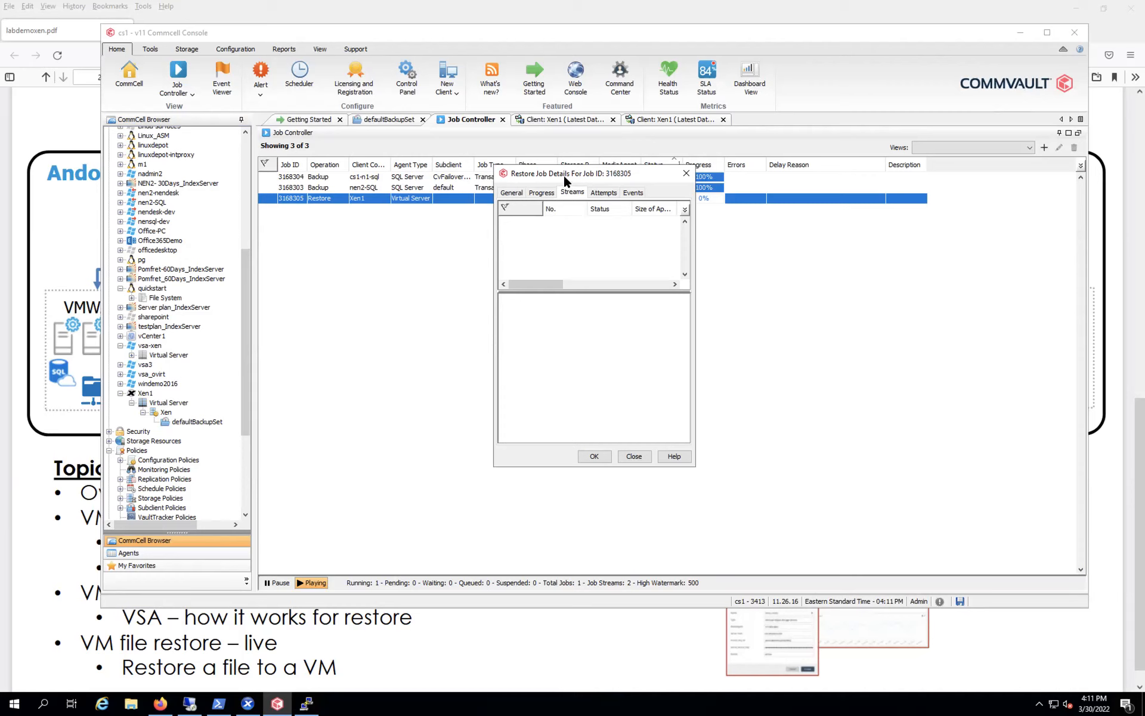
left_click_drag(564, 177, 517, 225)
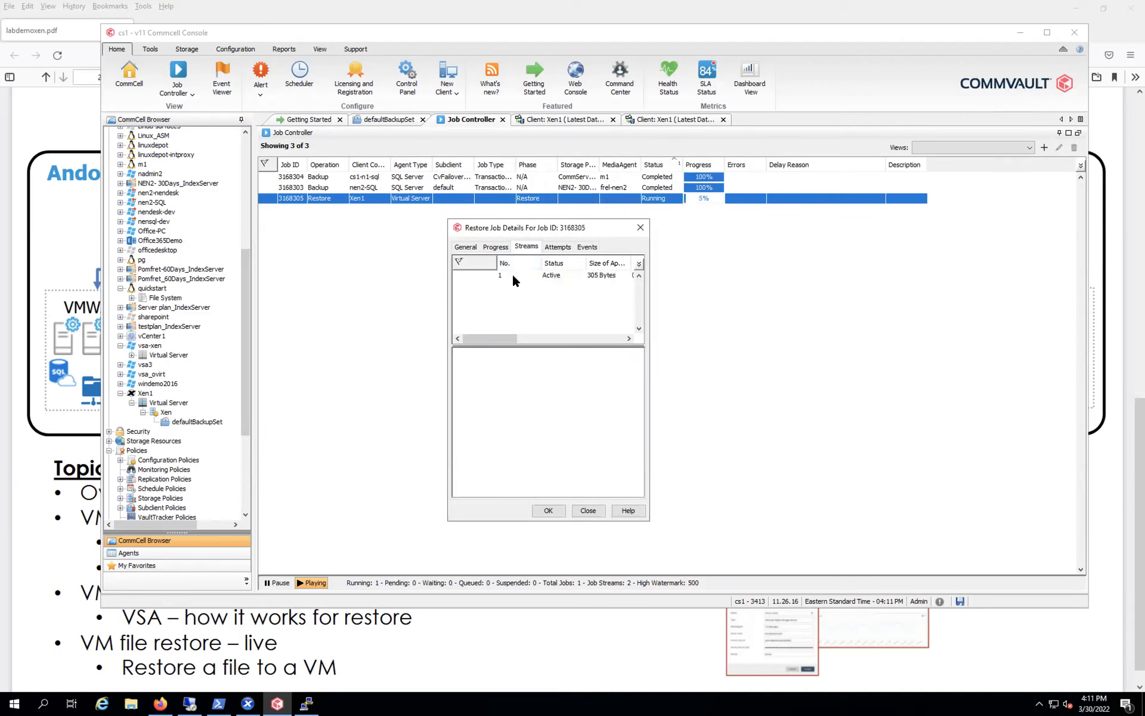
left_click(511, 275)
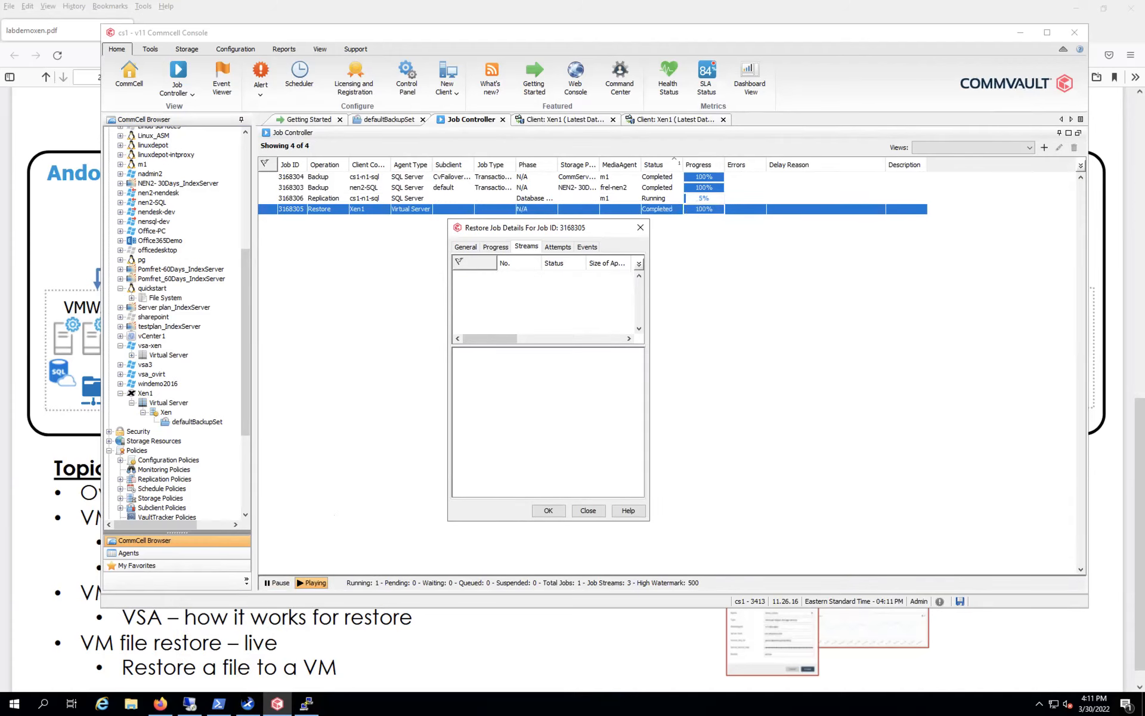
Step: Switch to XenCenter, decline the remote desktop connection to VSA1, and log in to its console as Administrator with the account password
left_click(248, 704)
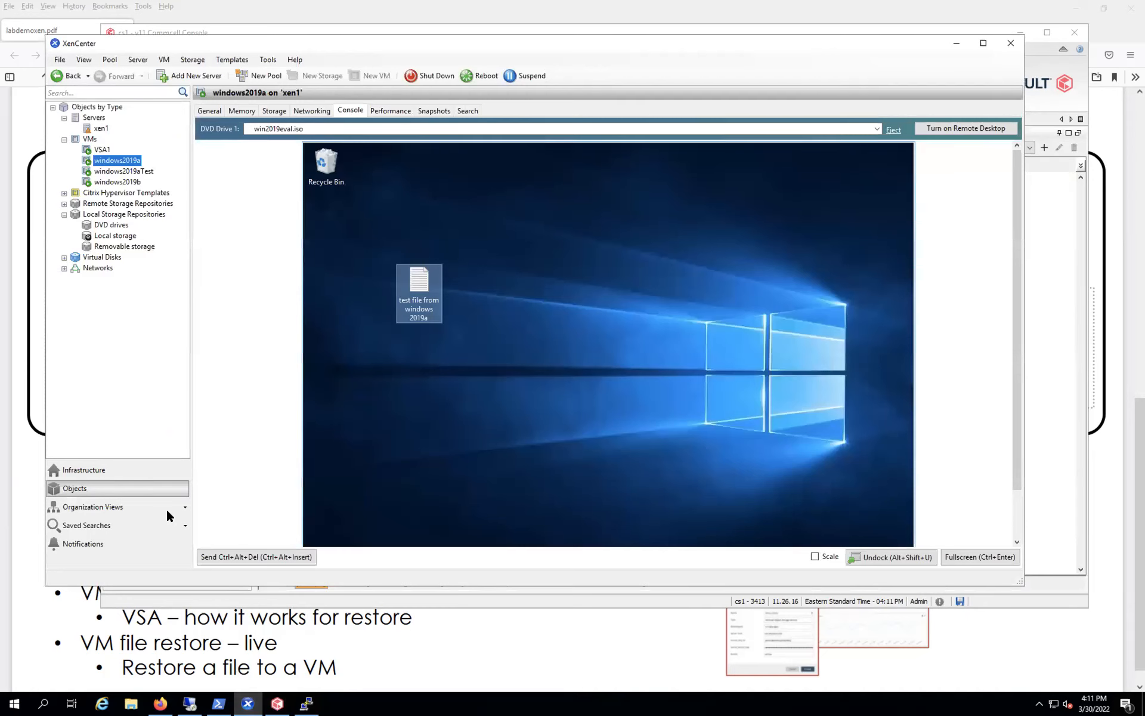
left_click(105, 150)
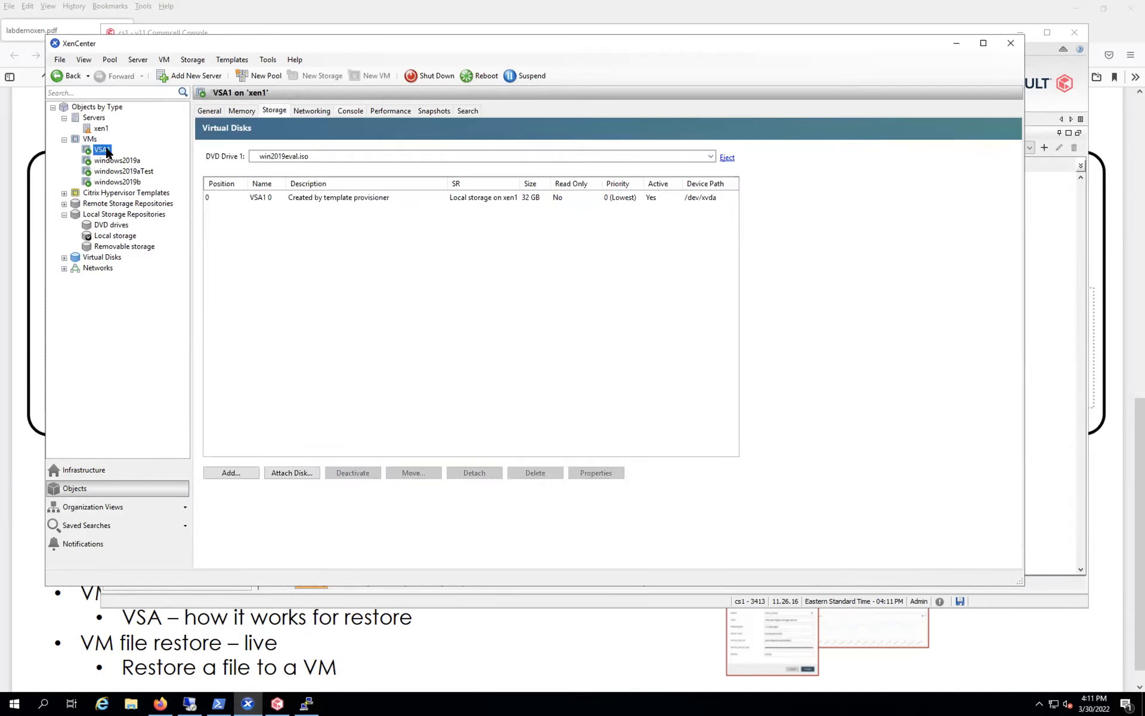
left_click(353, 110)
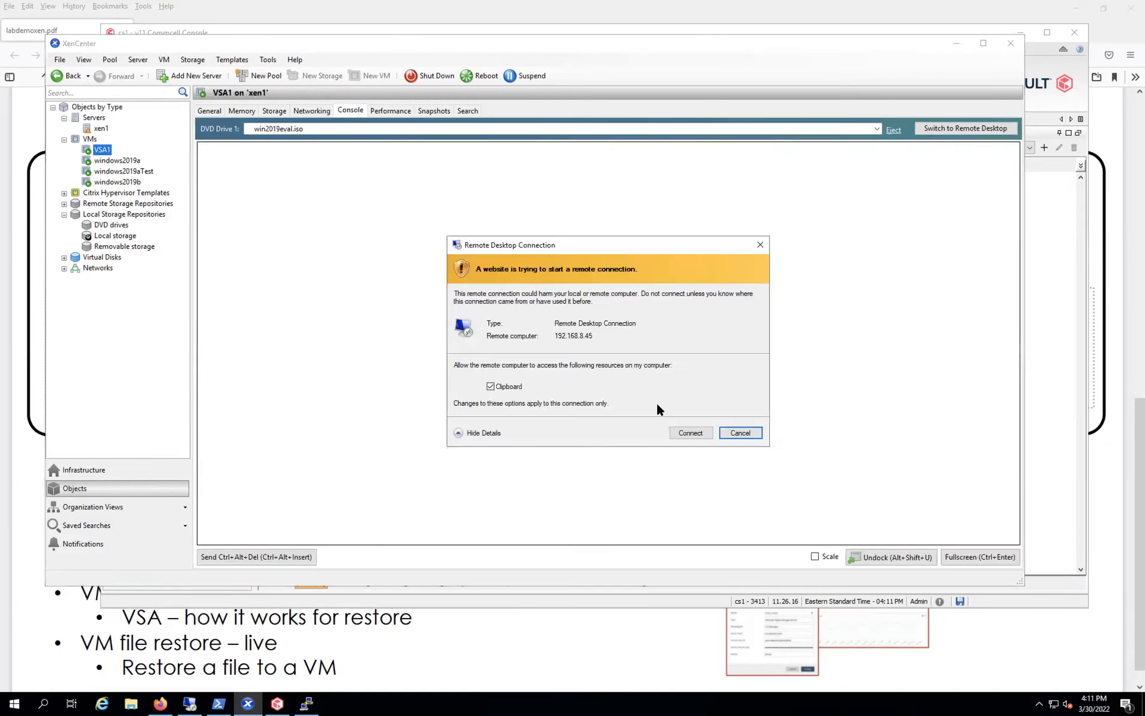
left_click(727, 429)
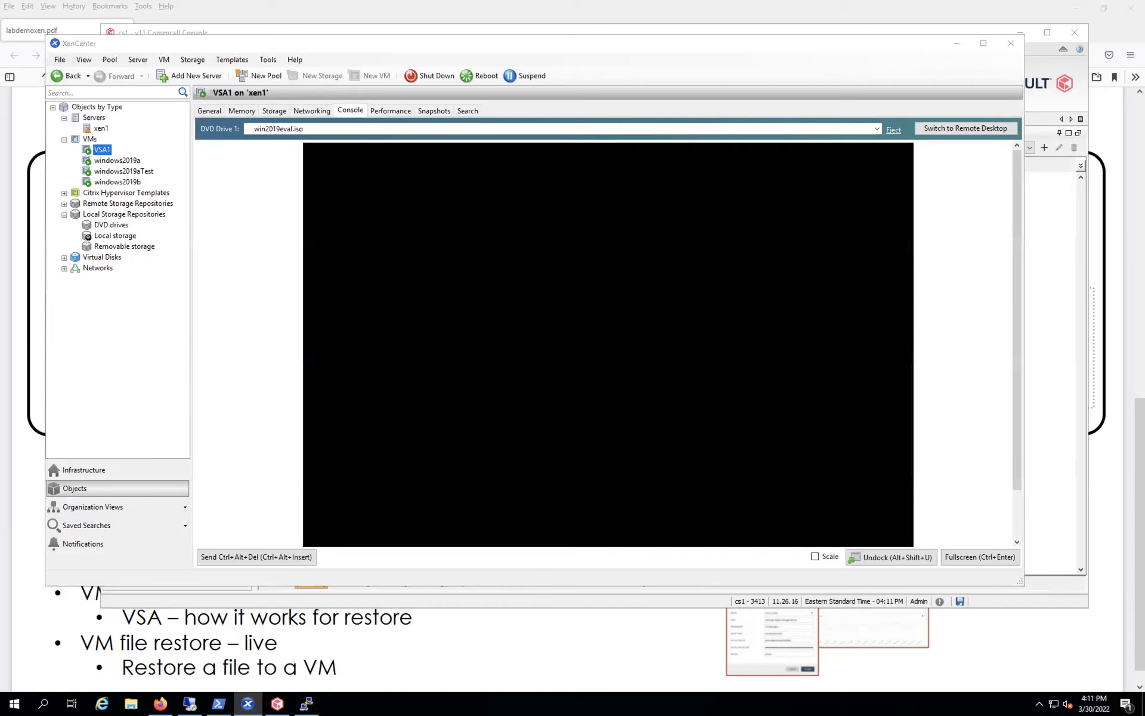
left_click(235, 556)
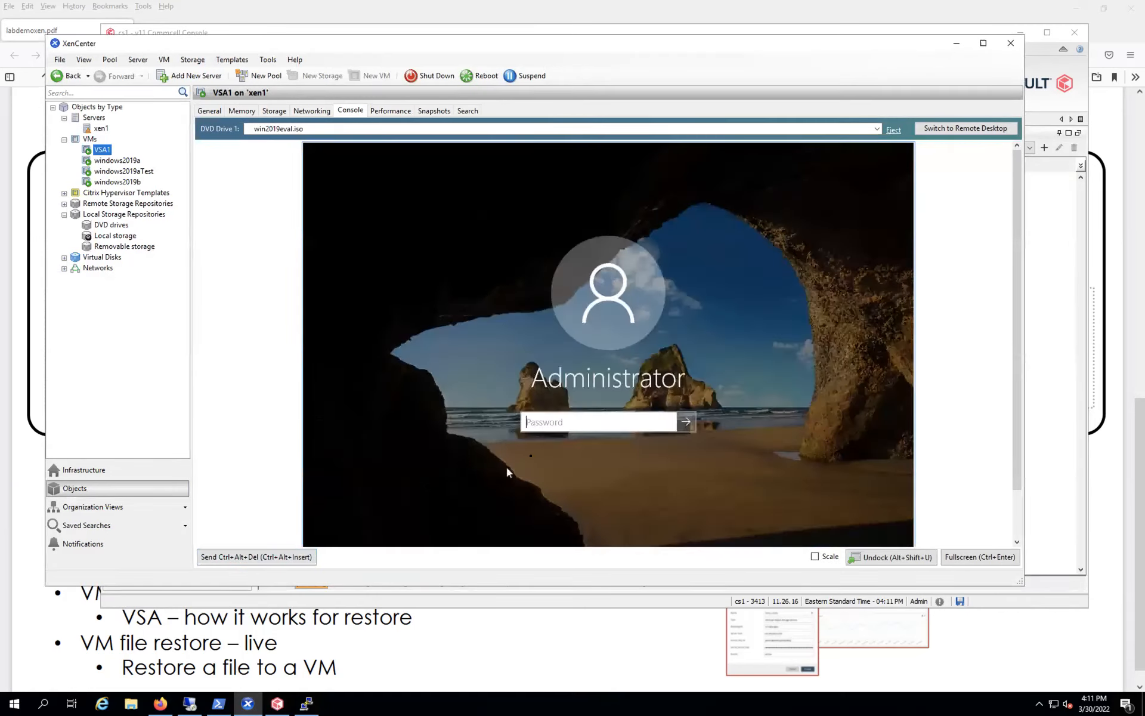
type("••••••••")
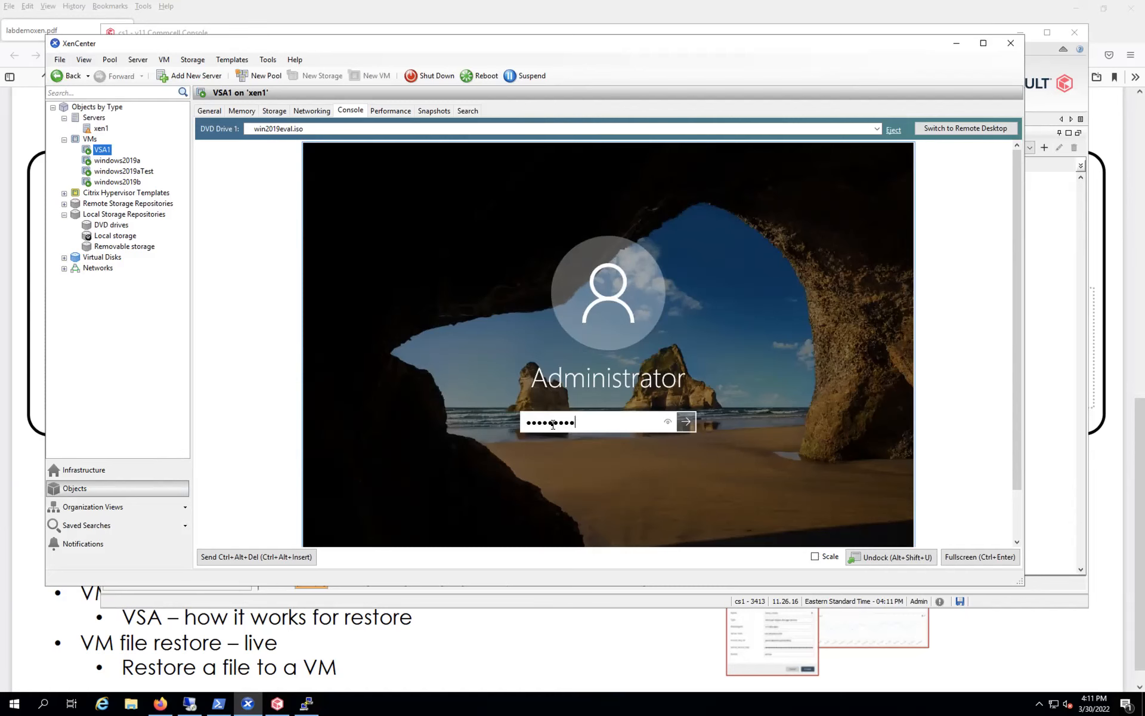
left_click(687, 424)
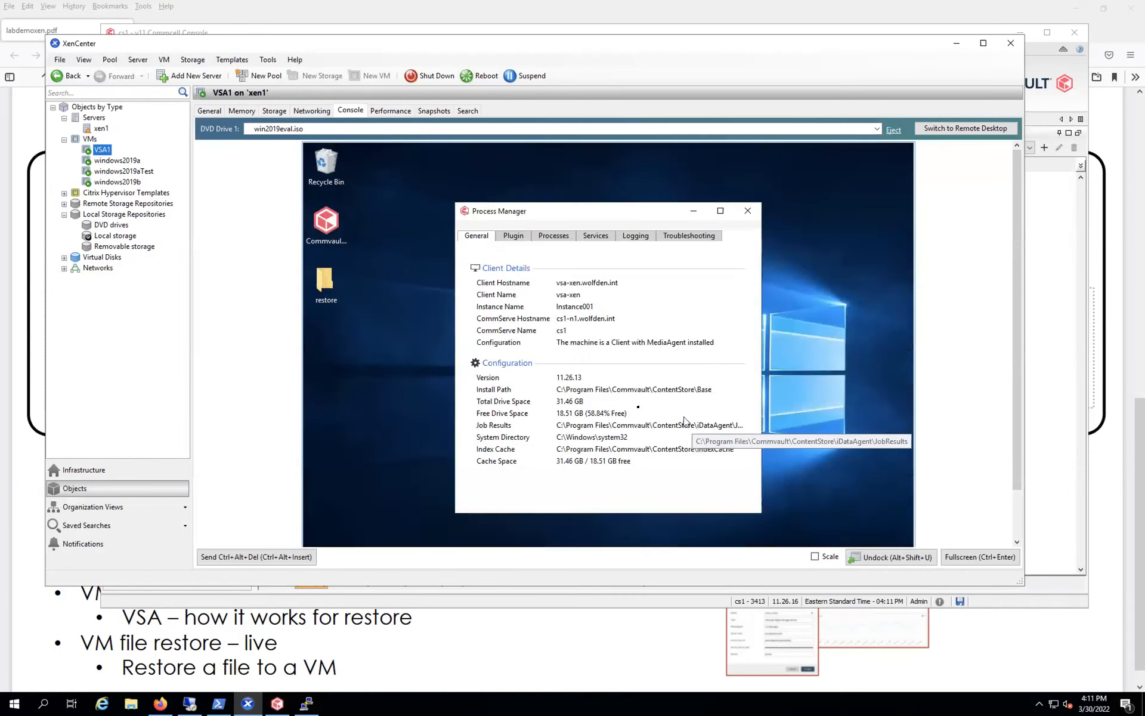
Step: Check the contents of "test file from windows 2019a.txt" in VSA1's restore folder, and return to the lab diagram in the browser
left_click(746, 213)
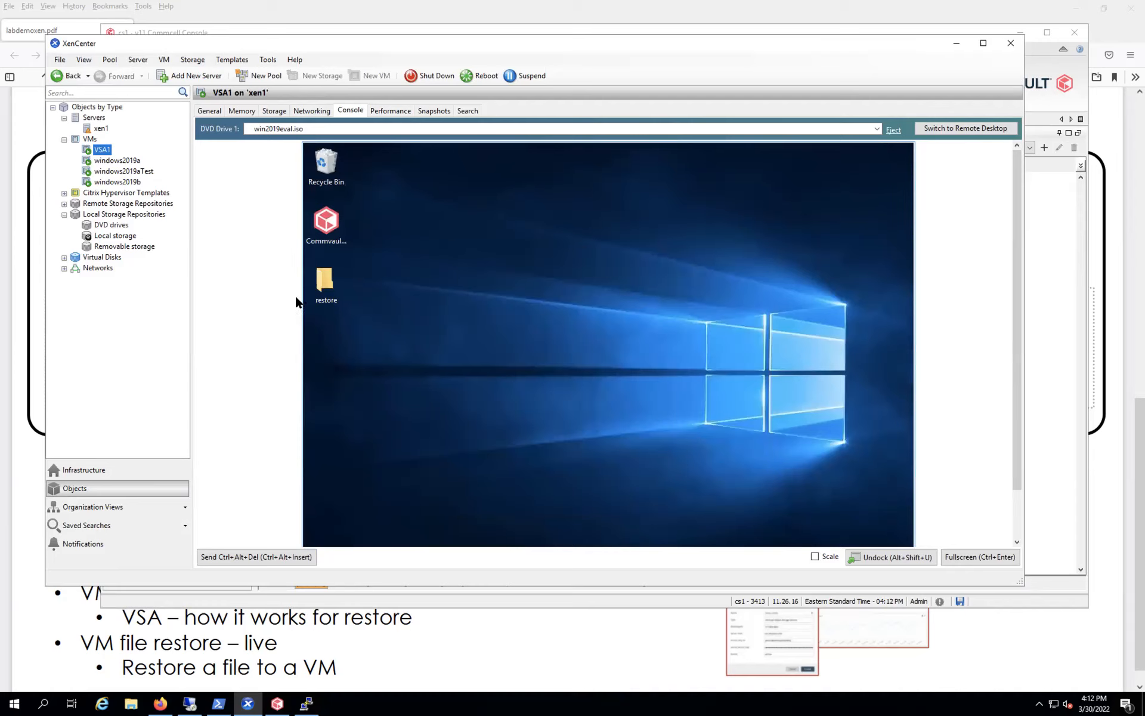
double_click(326, 286)
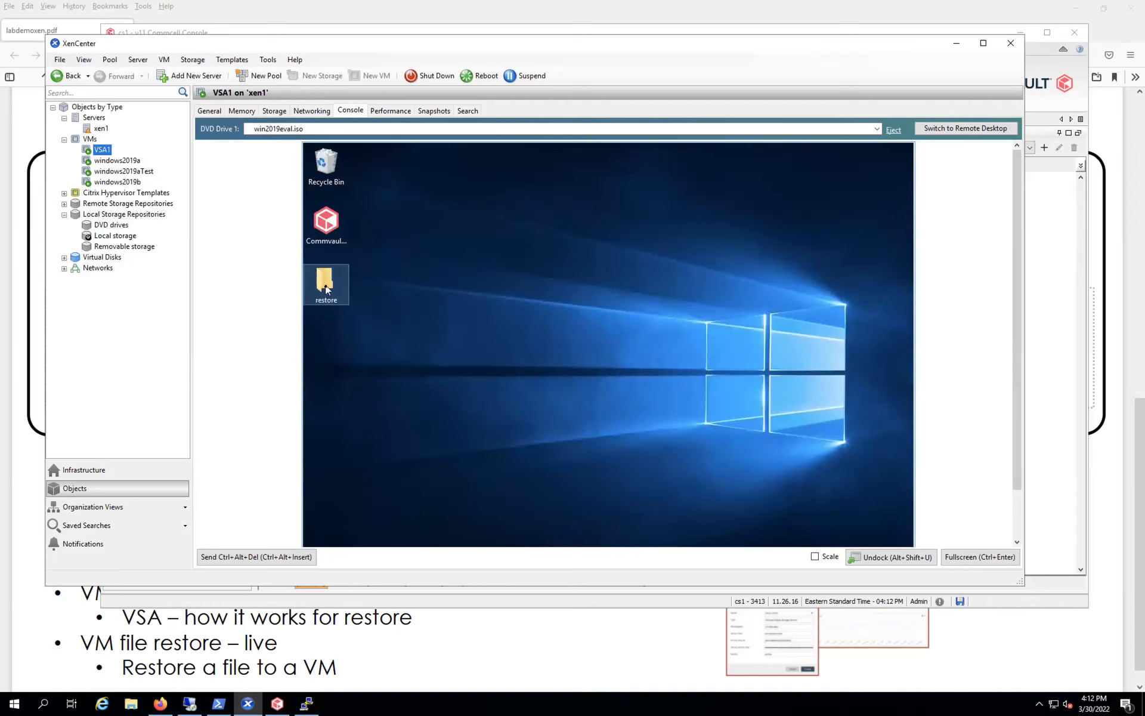
double_click(511, 266)
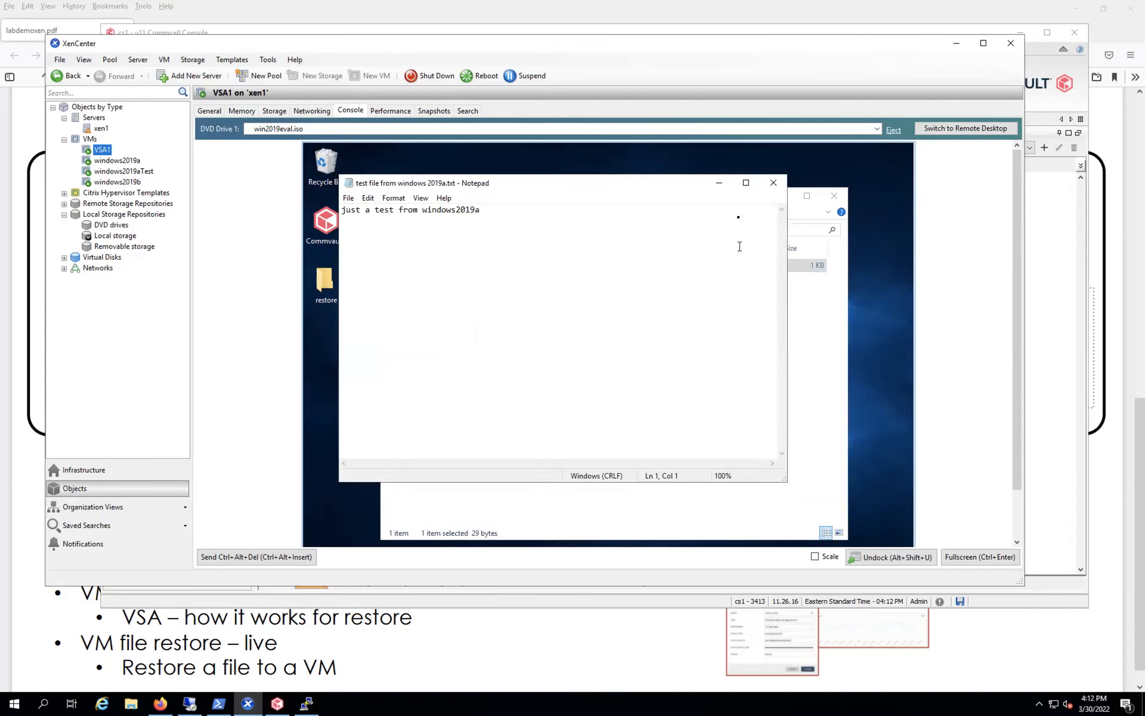
left_click(772, 183)
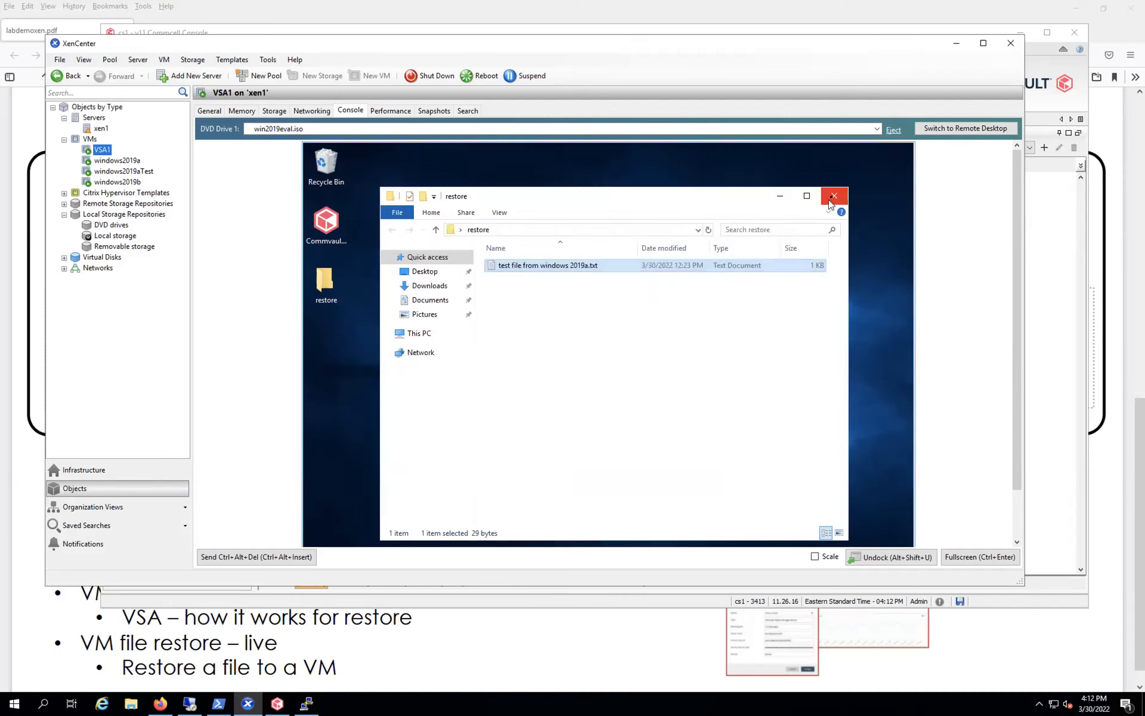
left_click(834, 196)
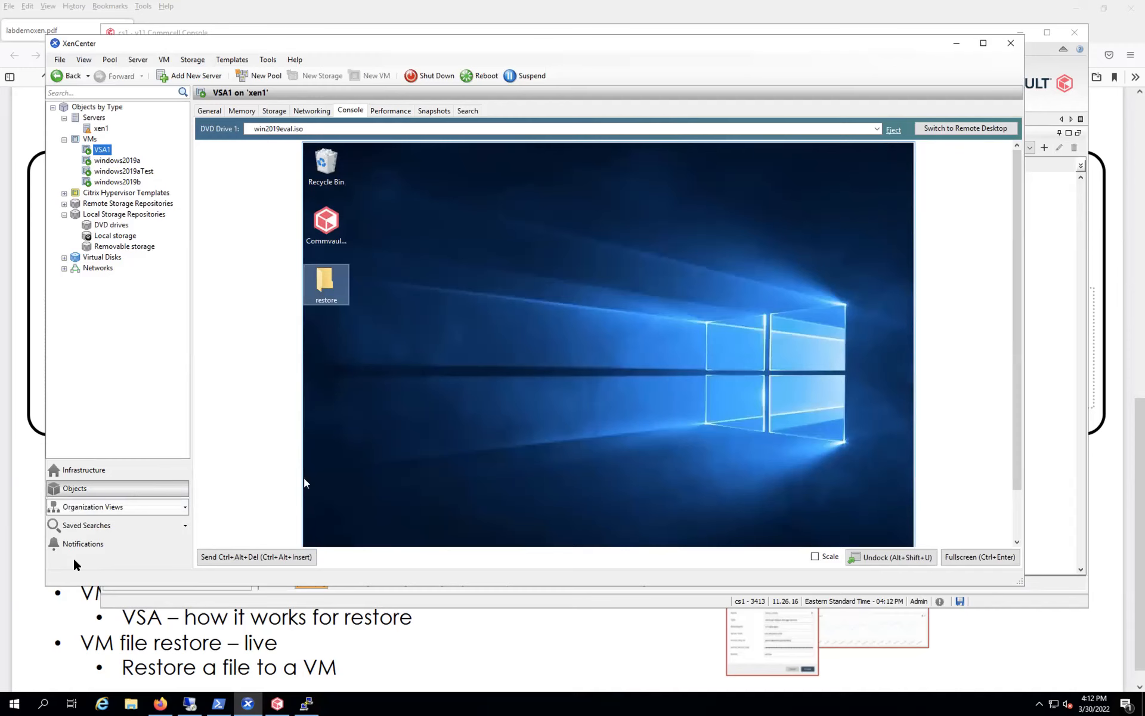
left_click(30, 589)
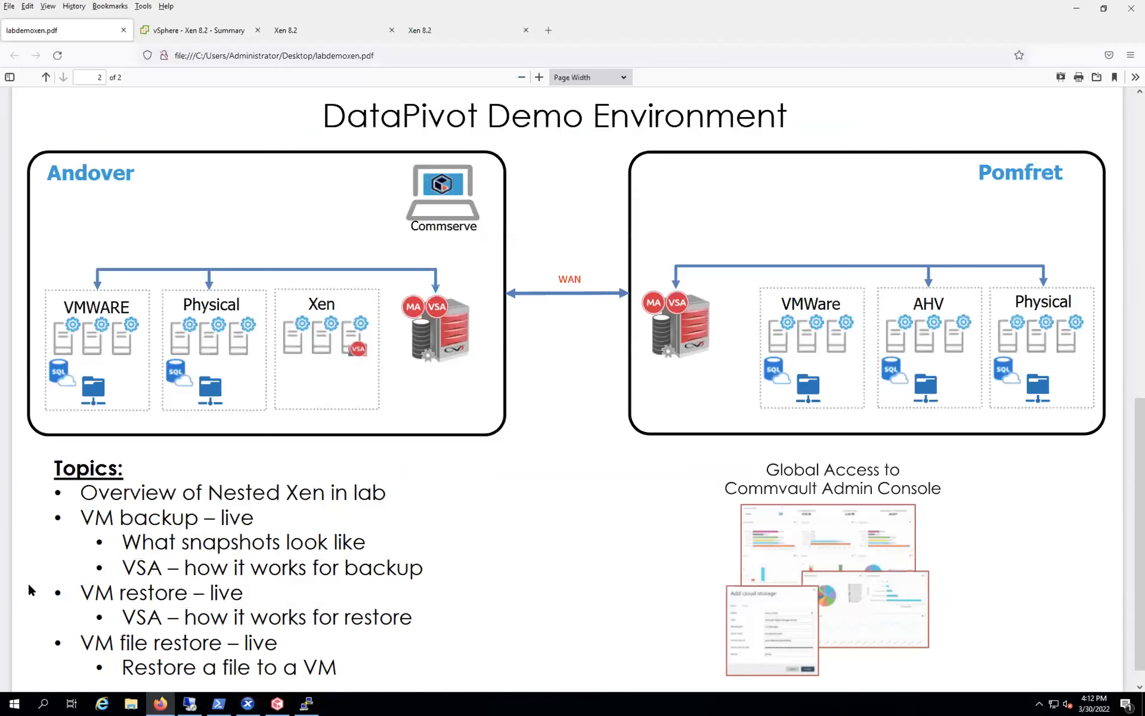